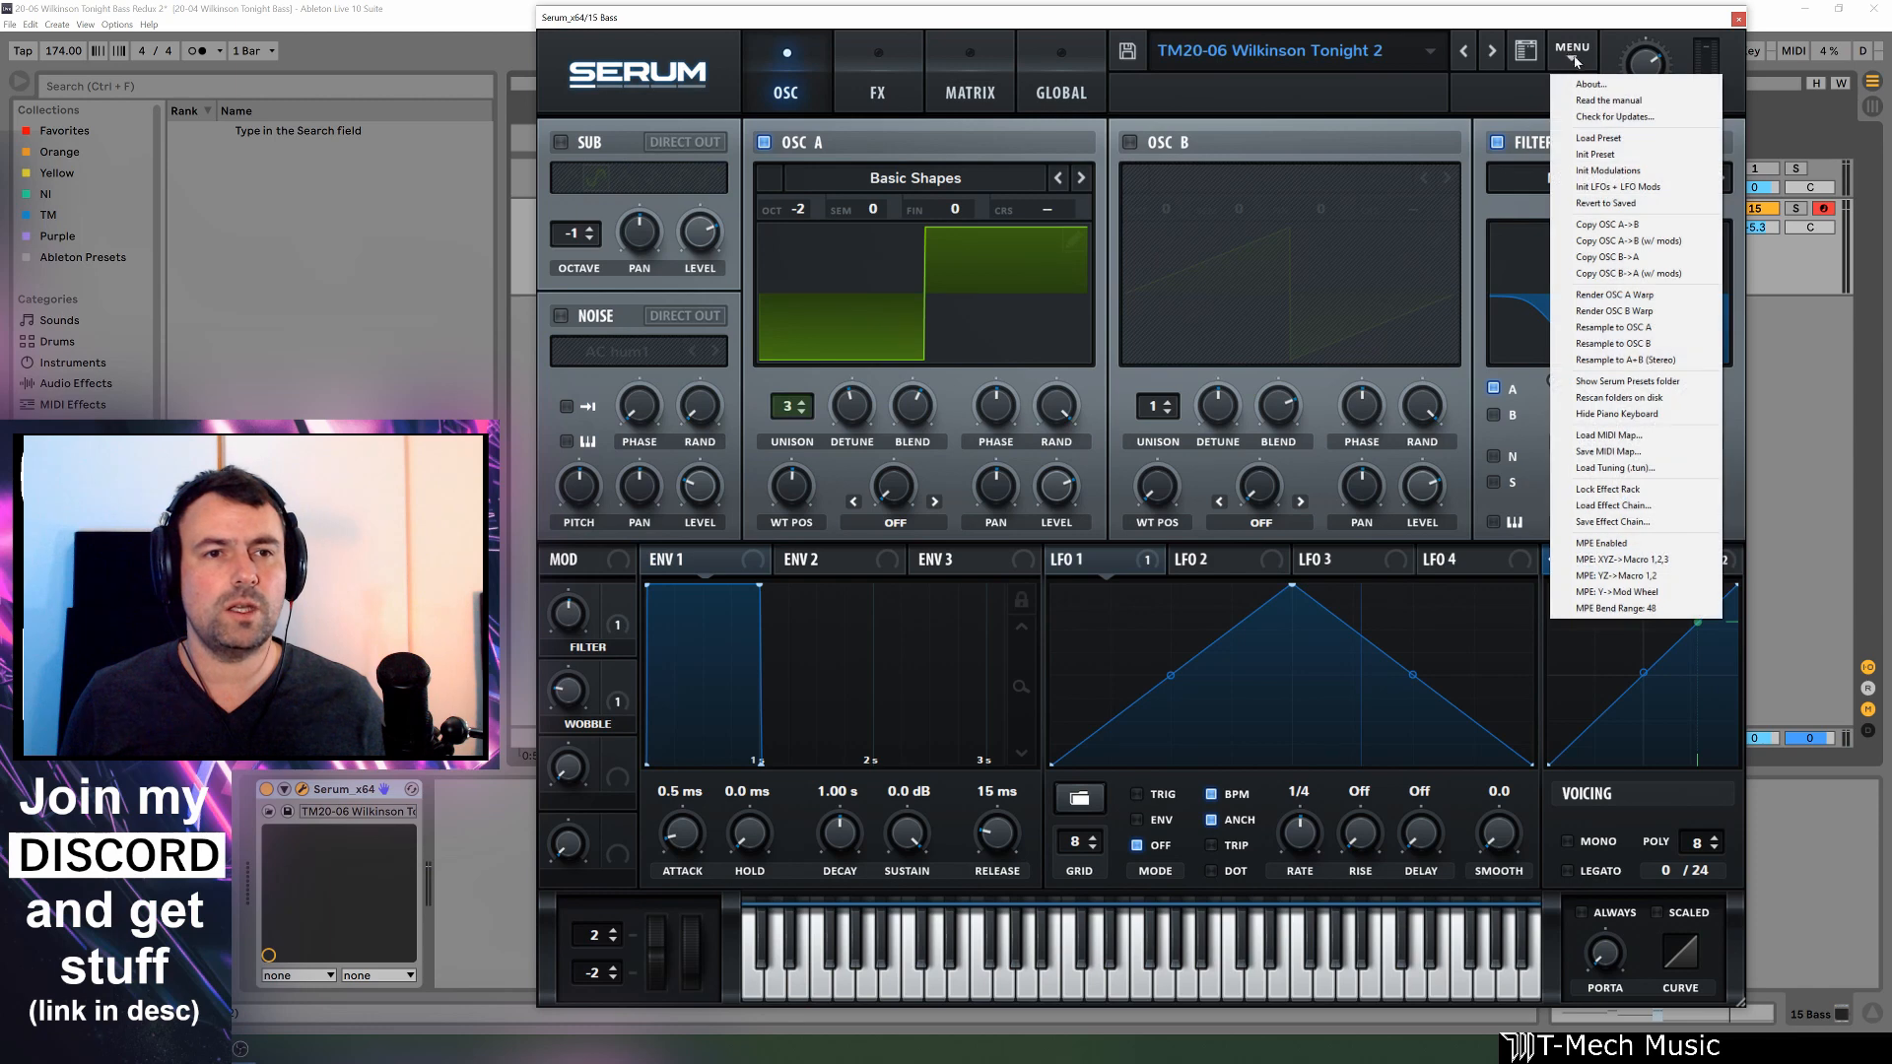
Initialise the preset and load the analog Basic Shapes wavetable into OSC A
{"action": "left_click", "coordinate": [1610, 158]}
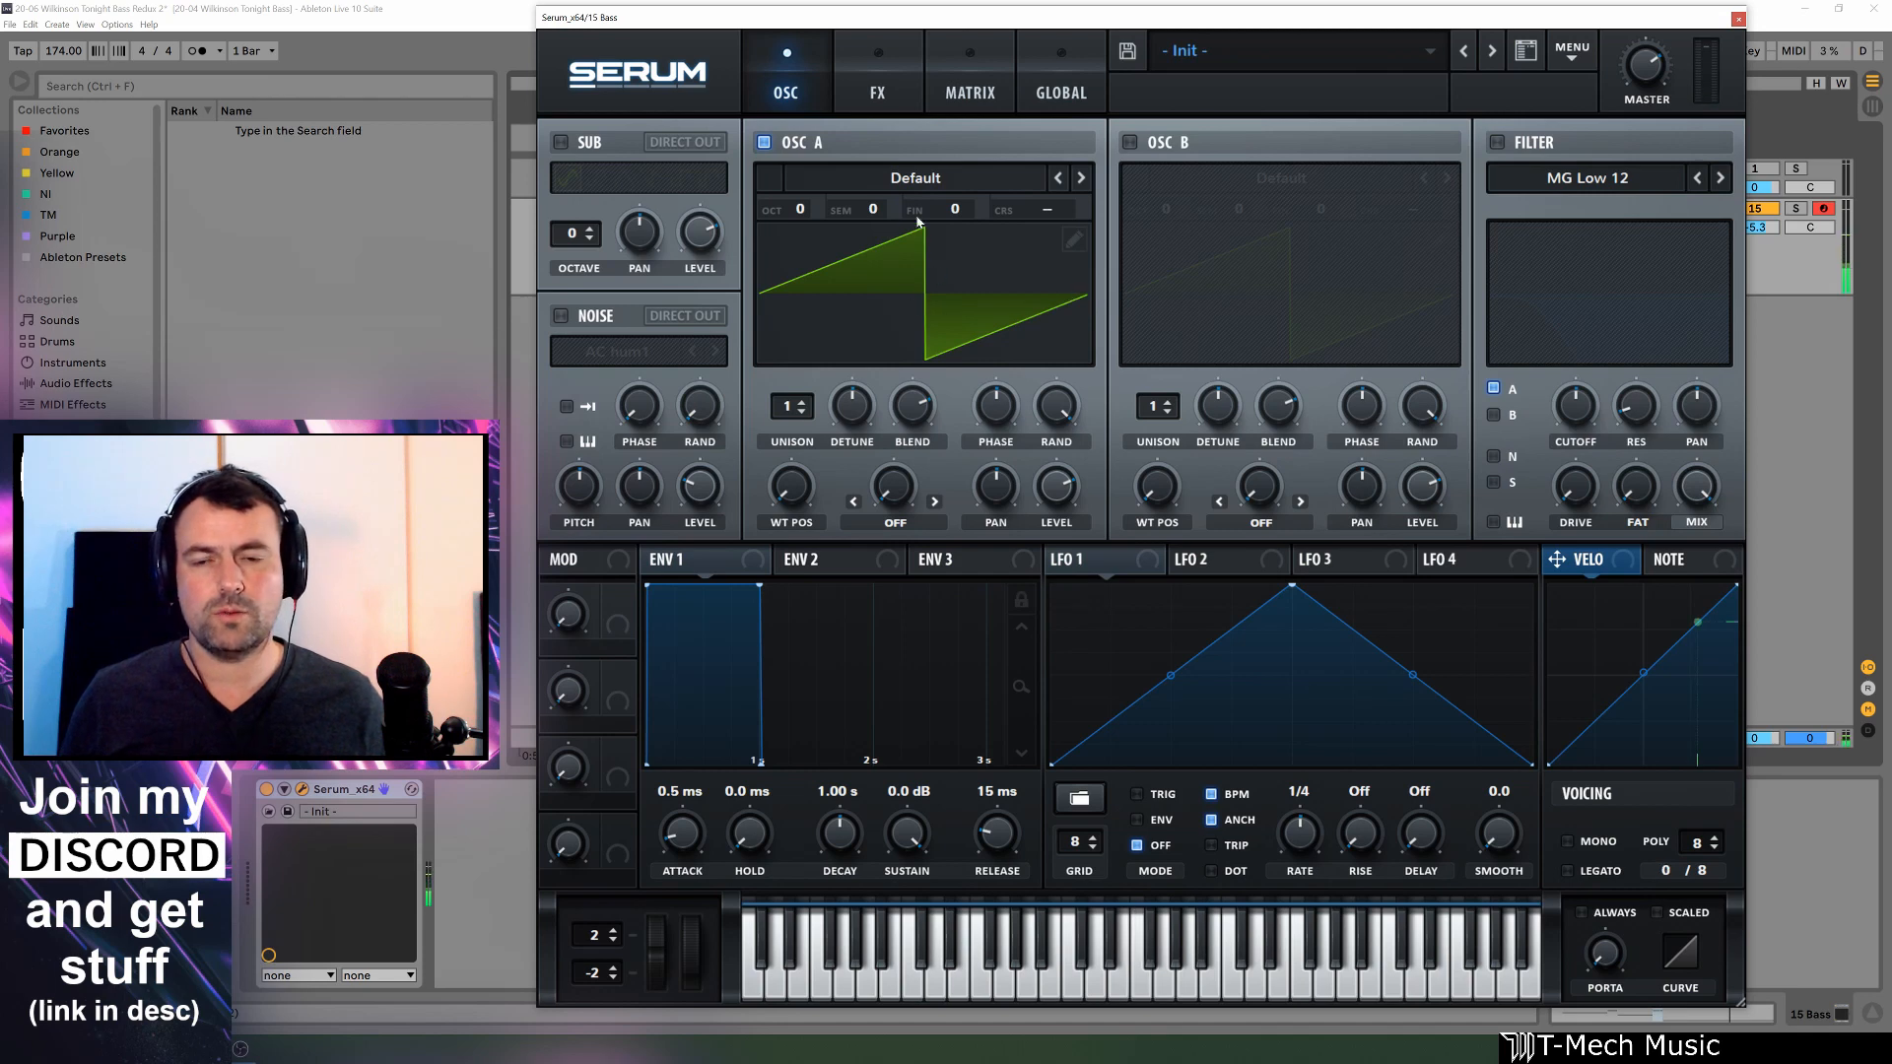
{"action": "left_click", "coordinate": [954, 178]}
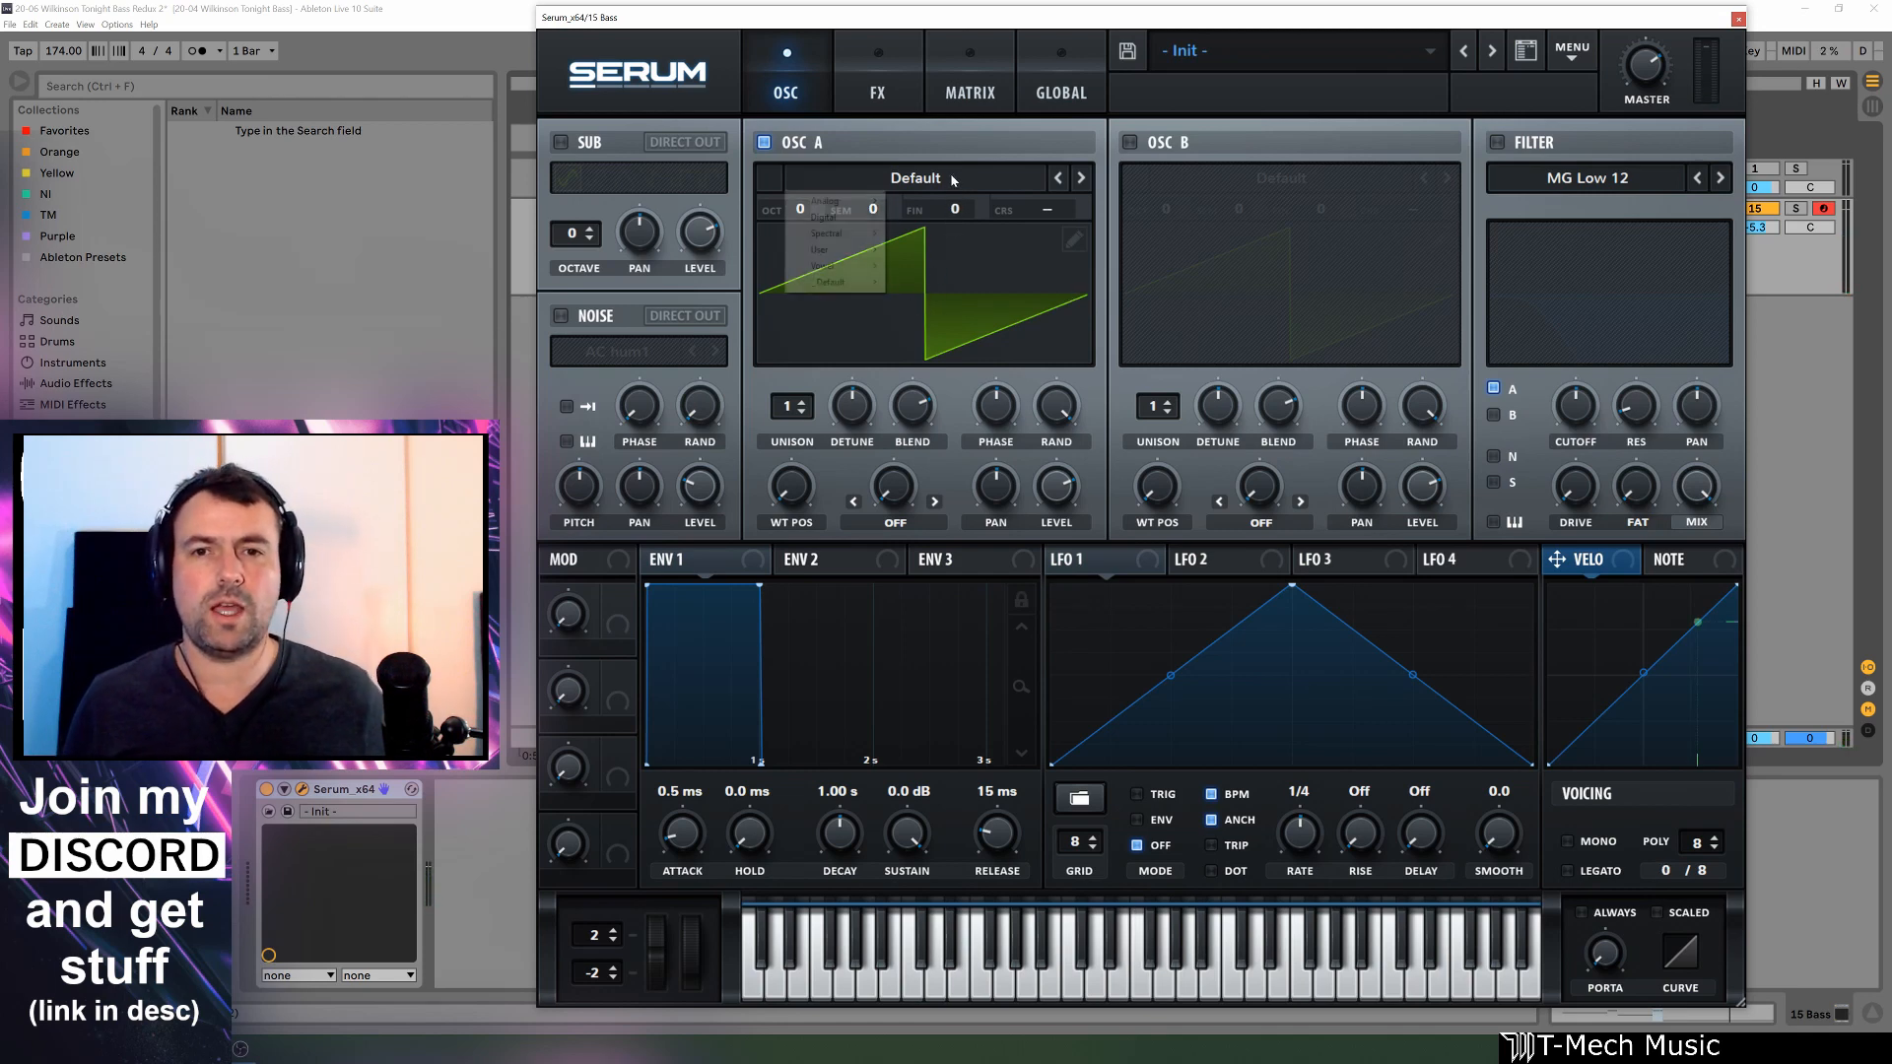
{"action": "mouse_move", "coordinate": [869, 203]}
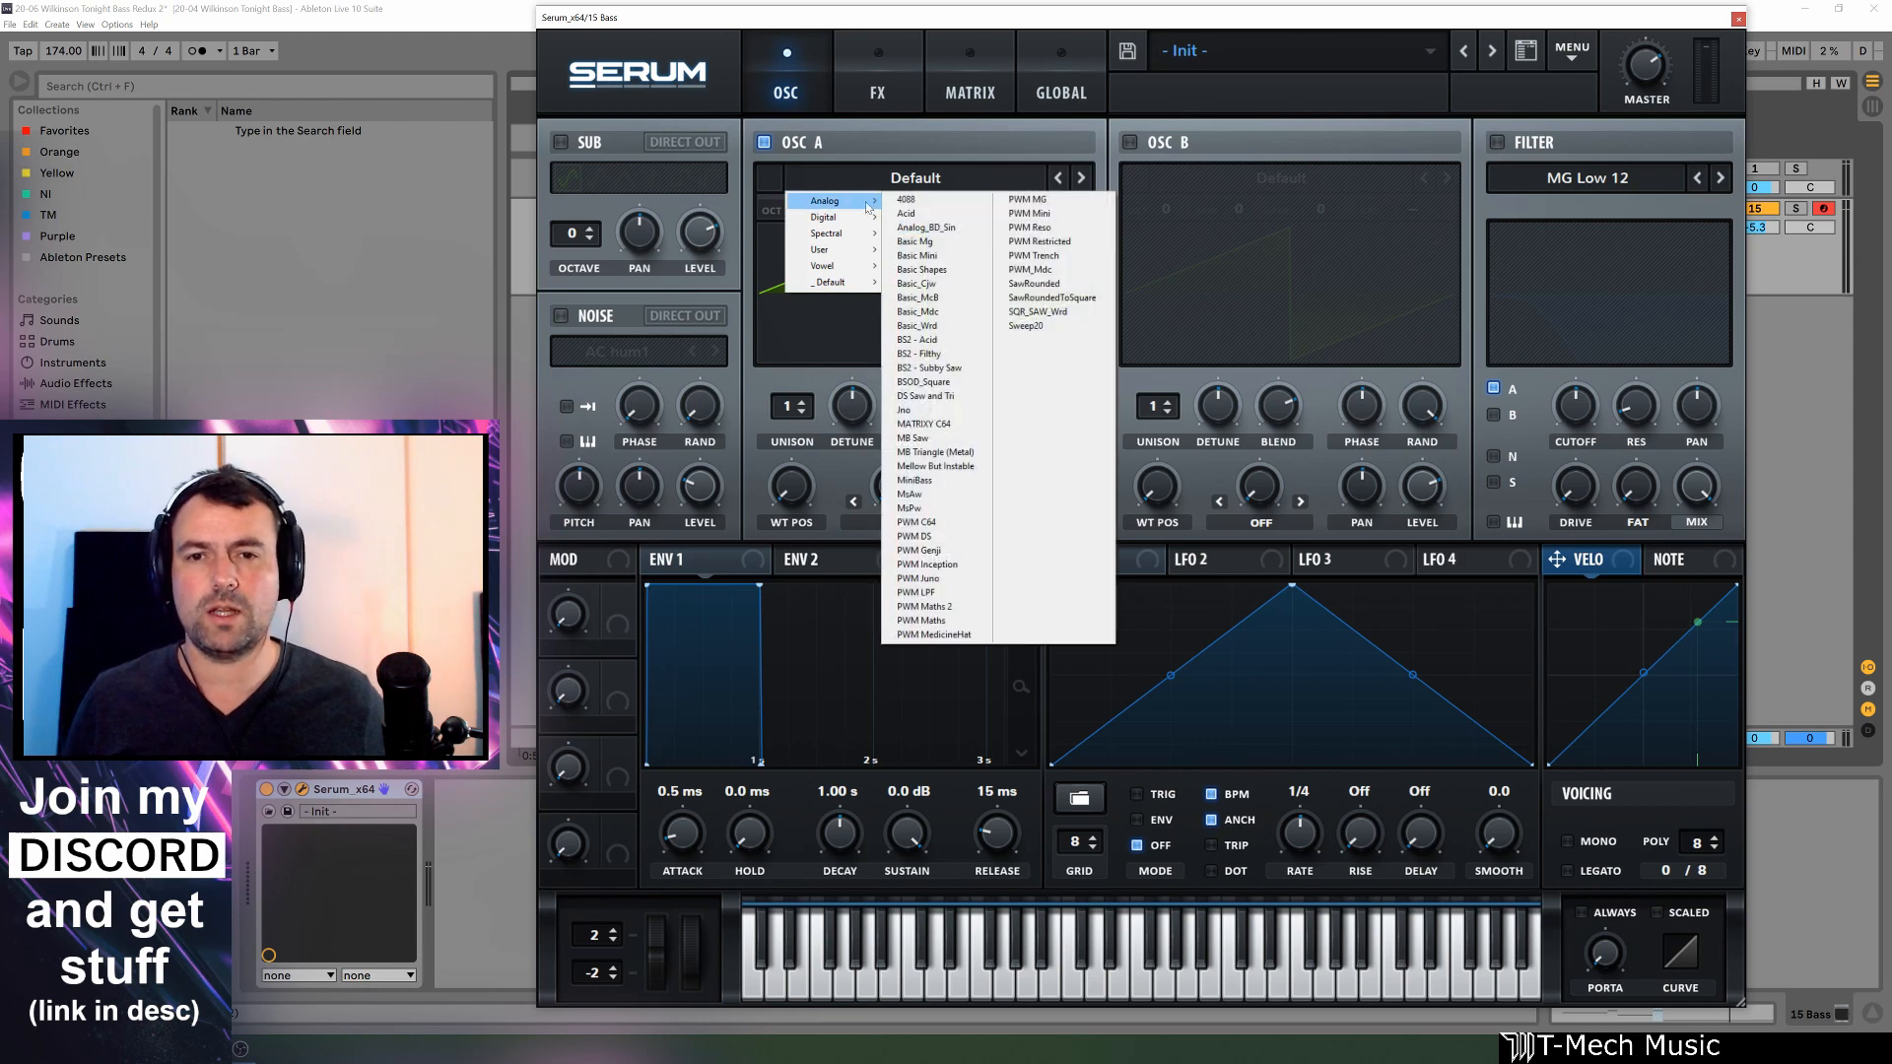
{"action": "left_click", "coordinate": [927, 269]}
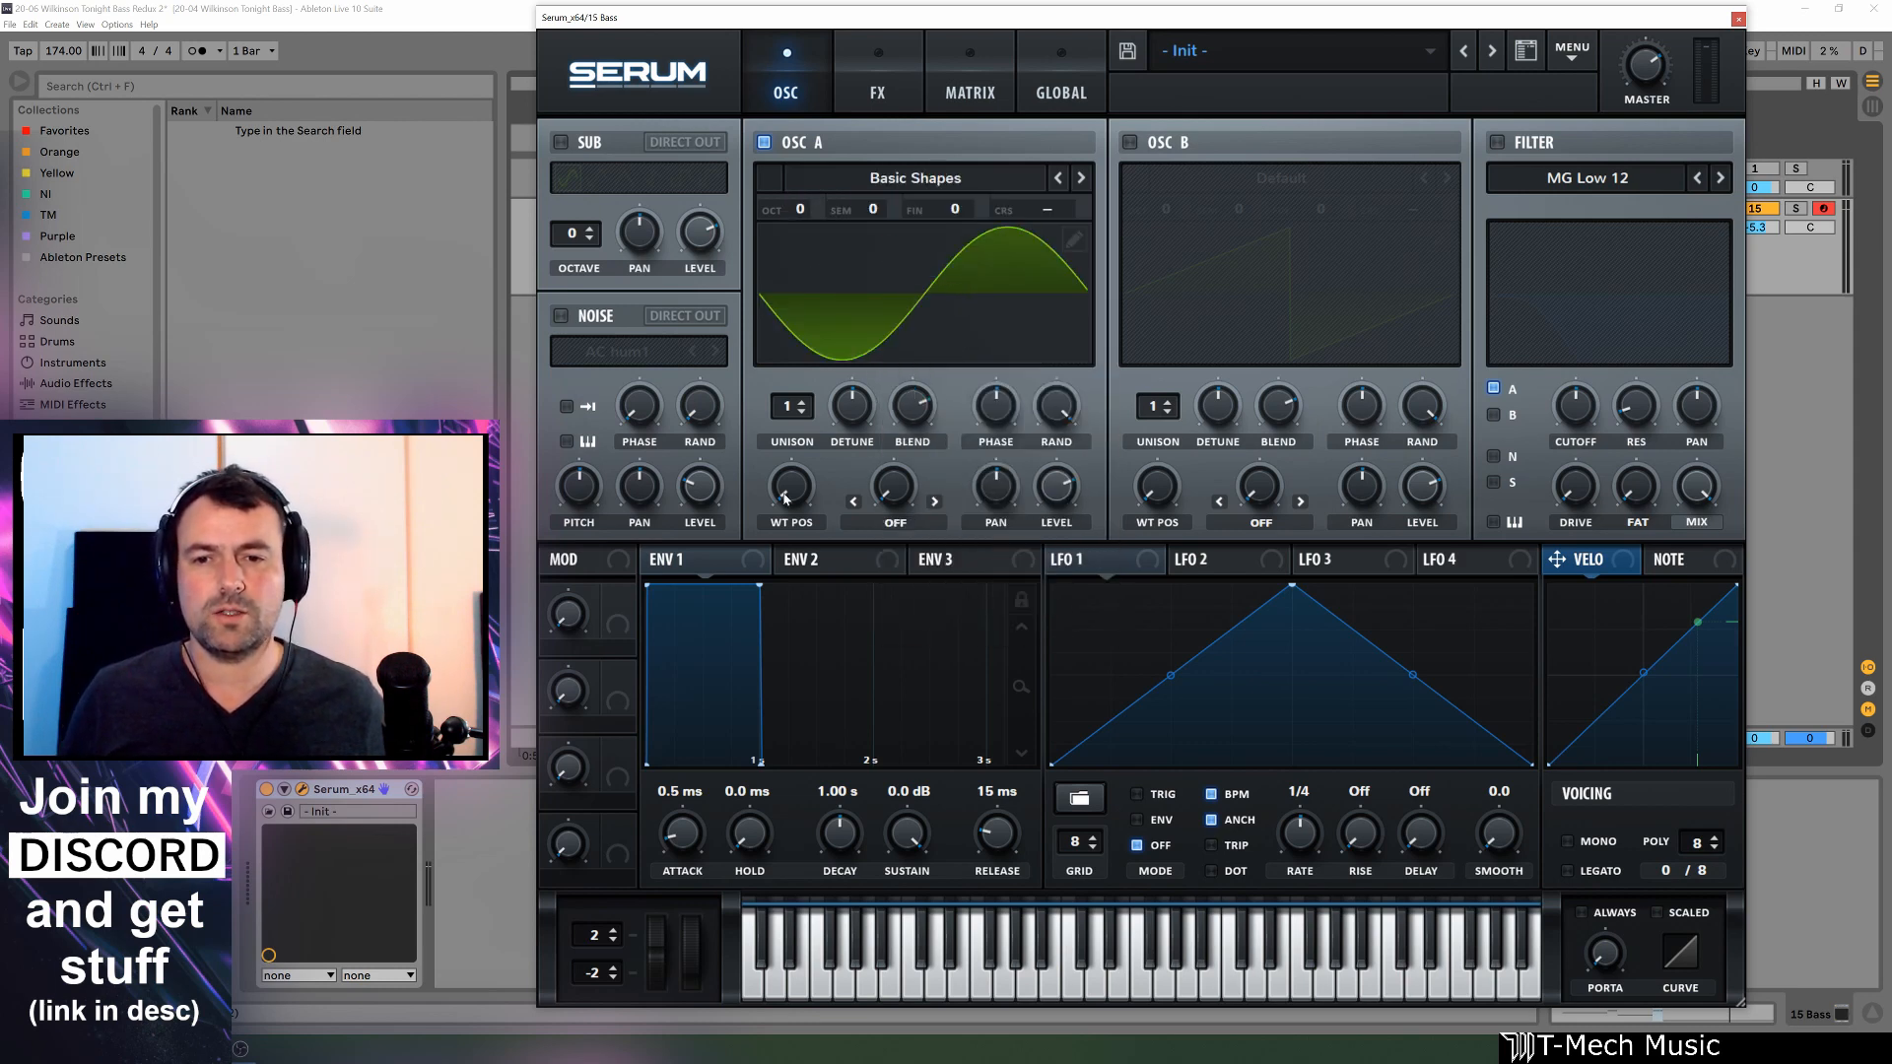
Set OSC A's wavetable position to the square wave and its octave to -2
{"action": "left_click_drag", "start_coordinate": [786, 499], "coordinate": [781, 408]}
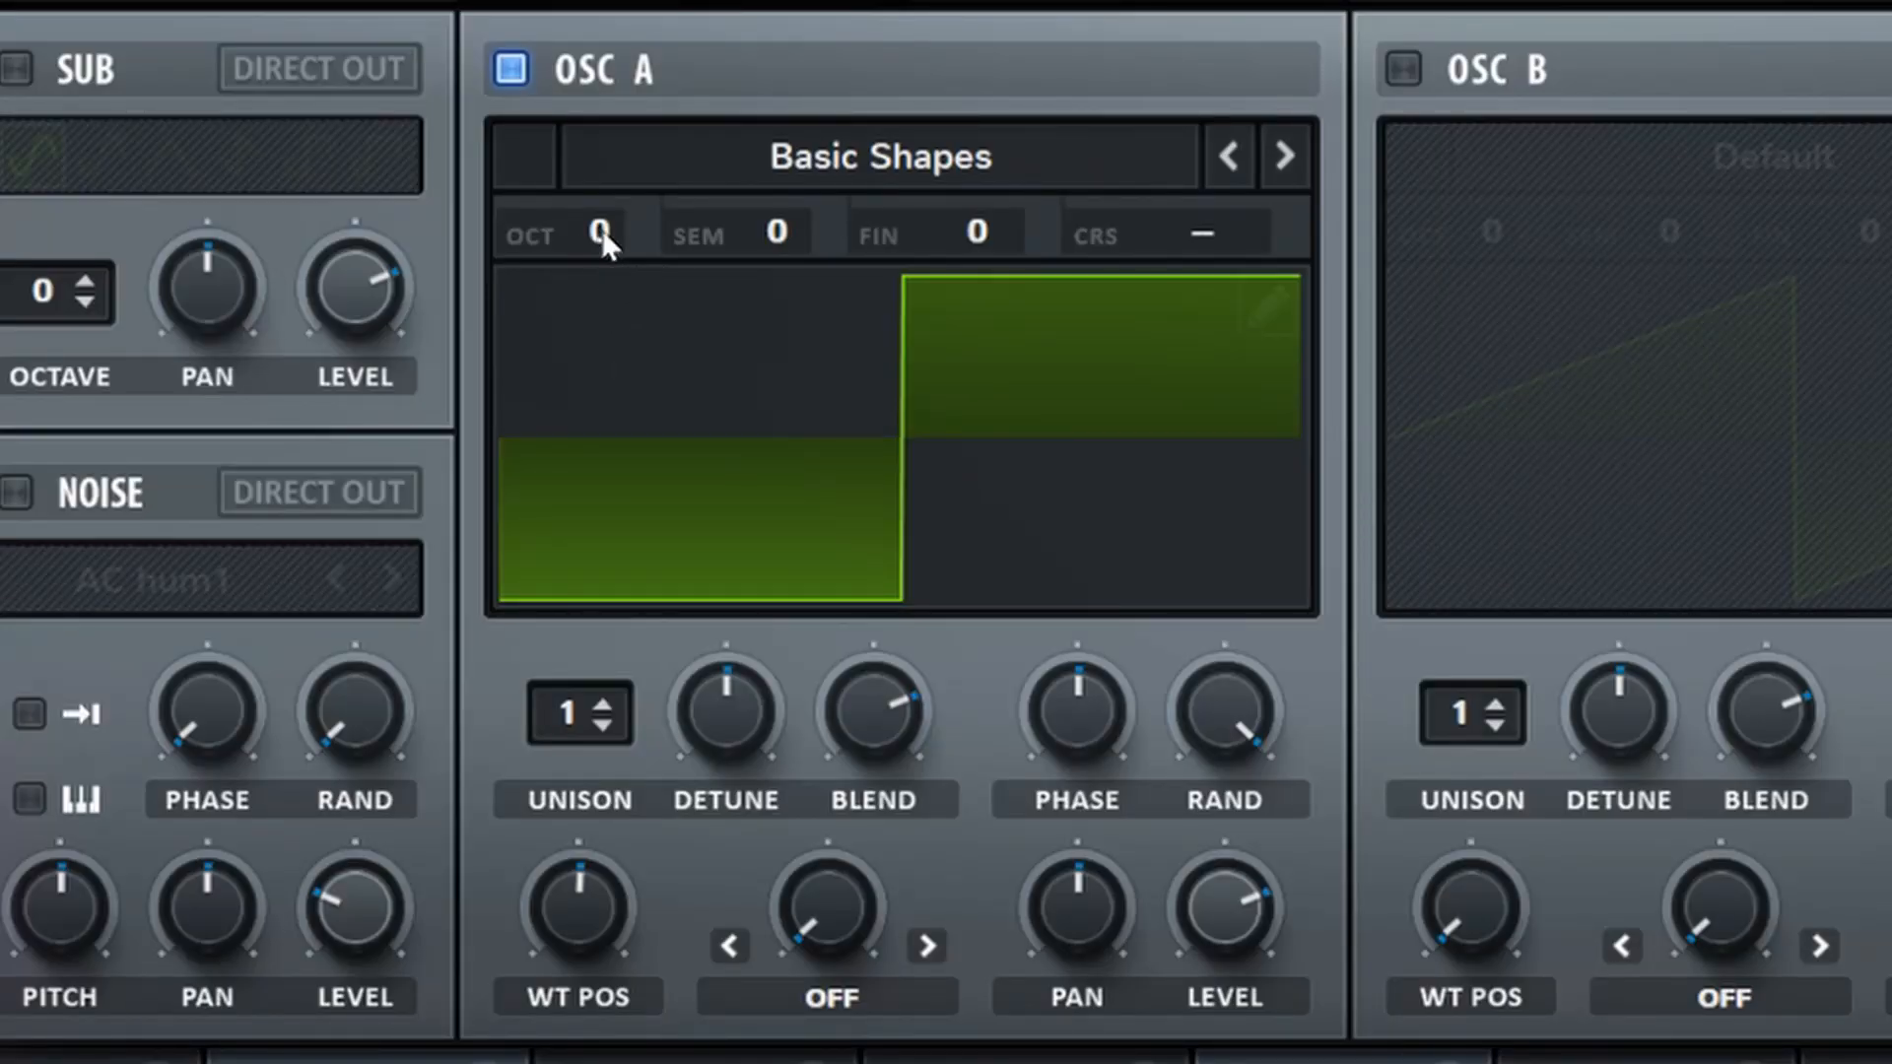
{"action": "left_click_drag", "start_coordinate": [601, 228], "coordinate": [603, 311]}
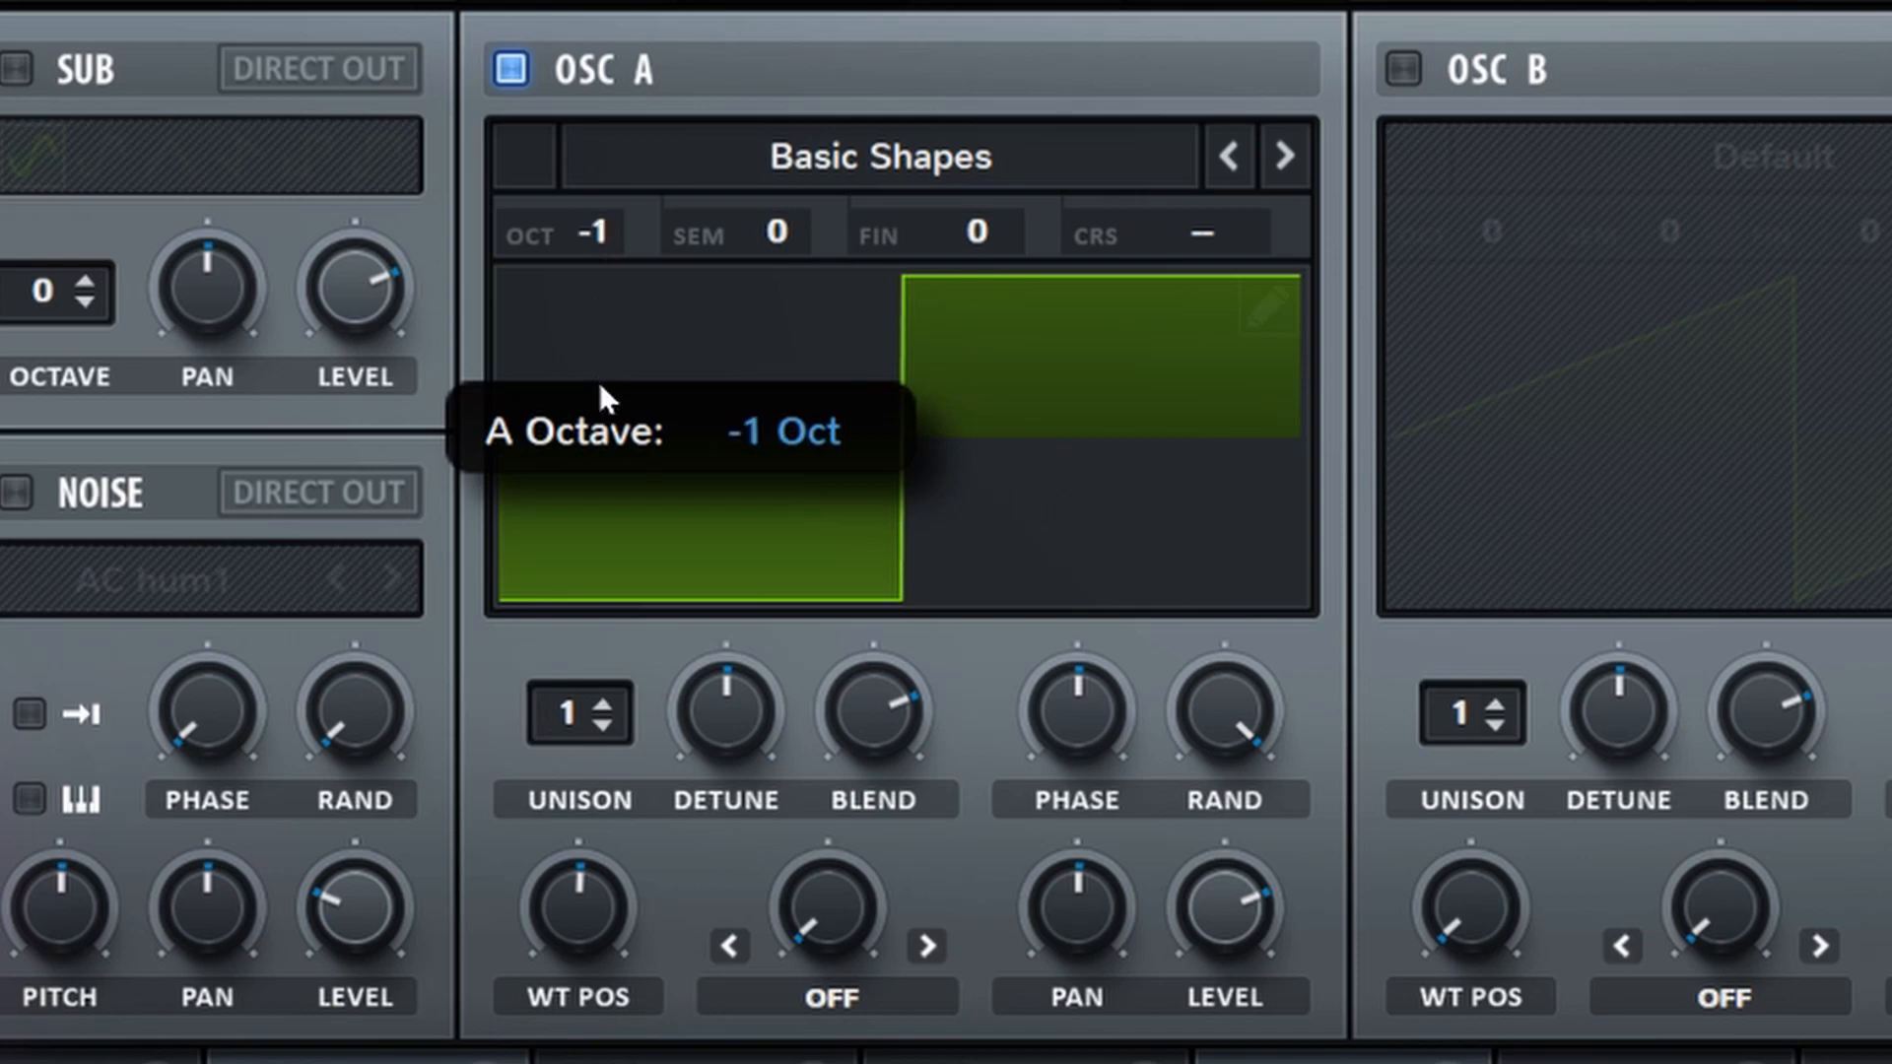
{"action": "left_click_drag", "start_coordinate": [600, 387], "coordinate": [606, 434]}
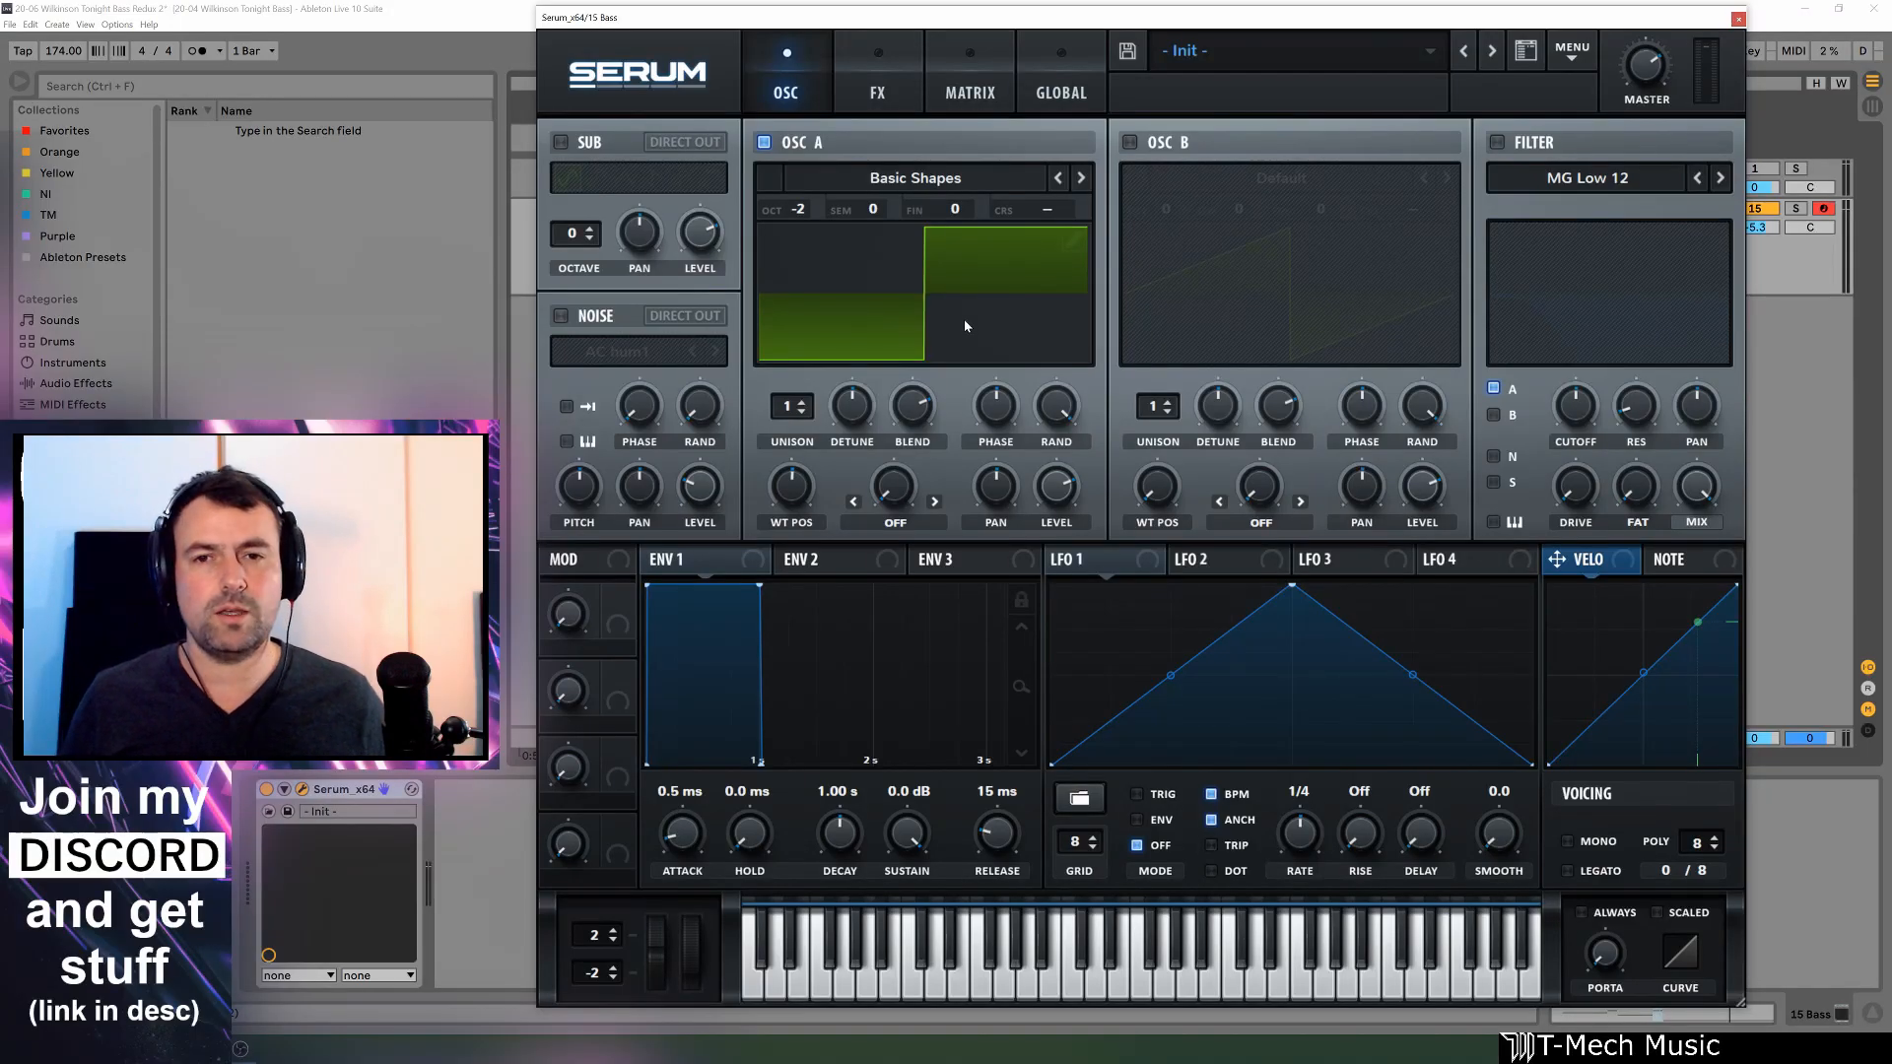
{"action": "key", "text": "f"}
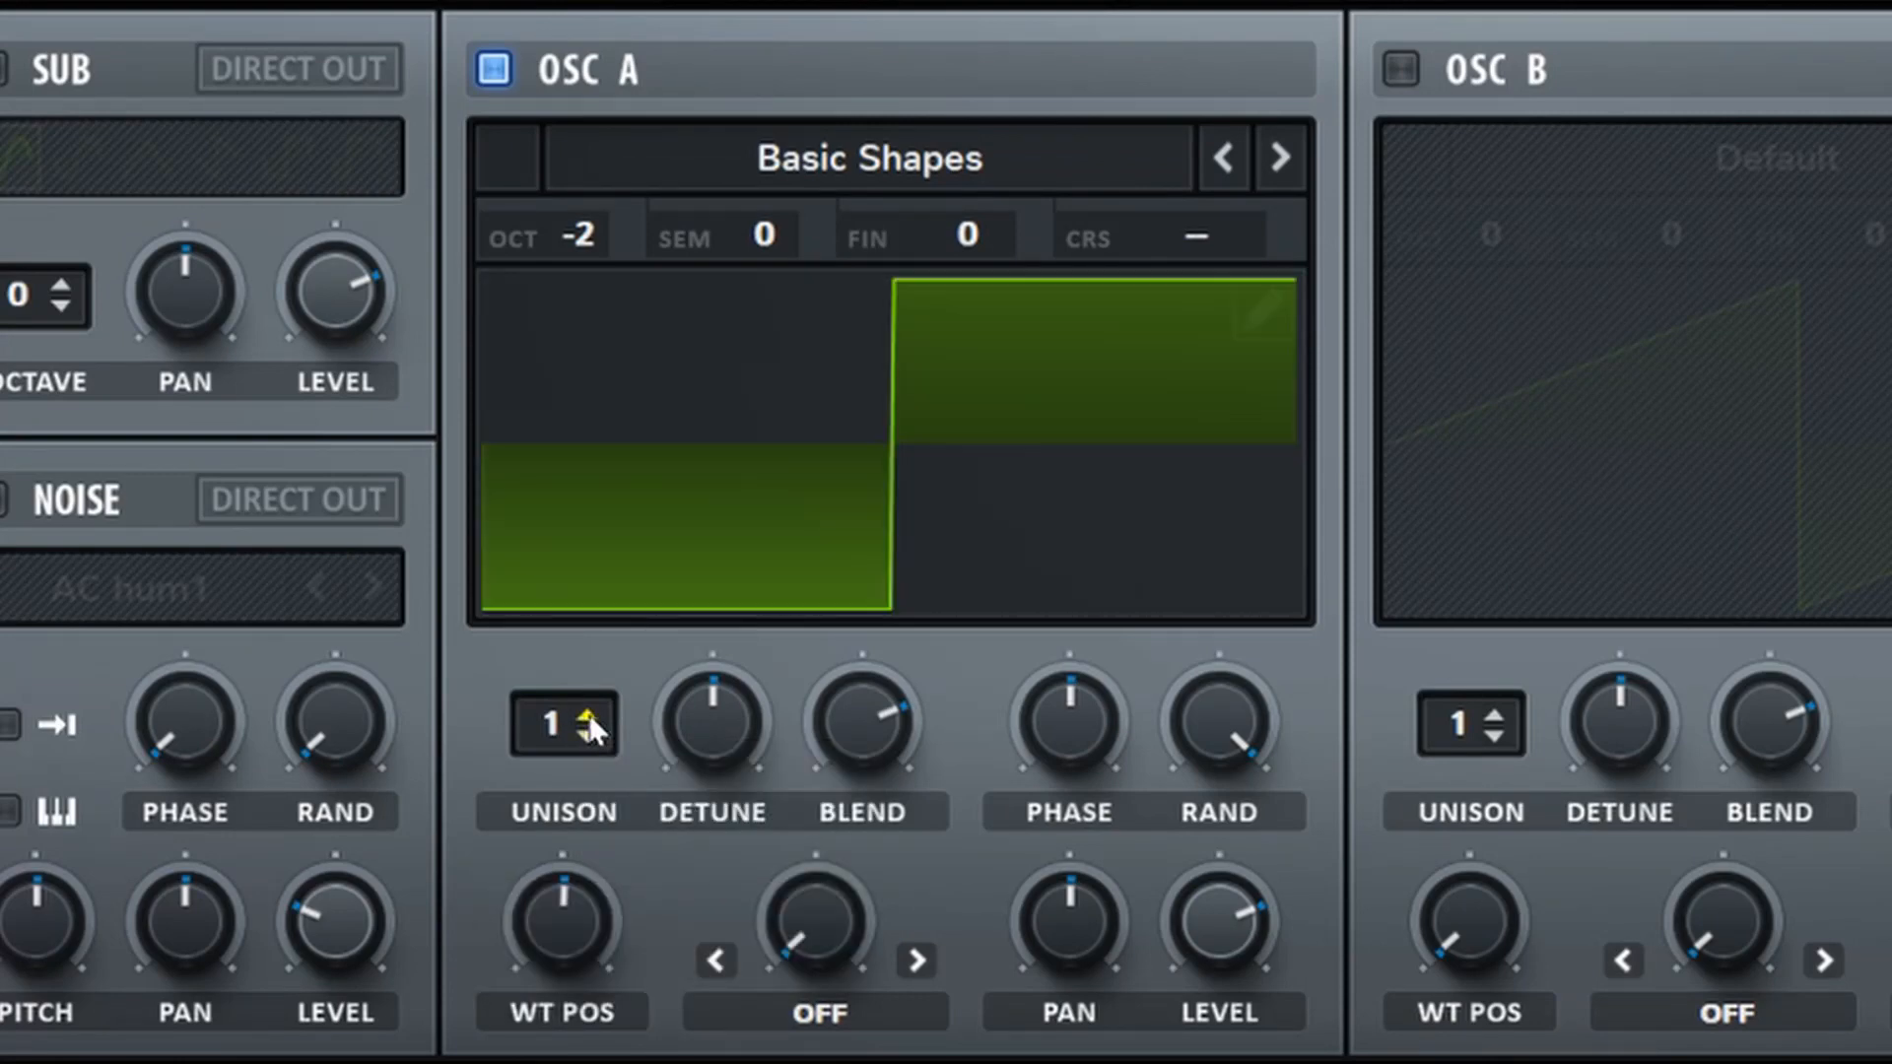
Set OSC A to 3 unison voices and reduce the unison detune to slightly below 0.22
{"action": "left_click", "coordinate": [586, 718]}
{"action": "left_click", "coordinate": [585, 730]}
{"action": "left_click", "coordinate": [585, 727]}
{"action": "left_click_drag", "start_coordinate": [584, 702], "coordinate": [603, 630]}
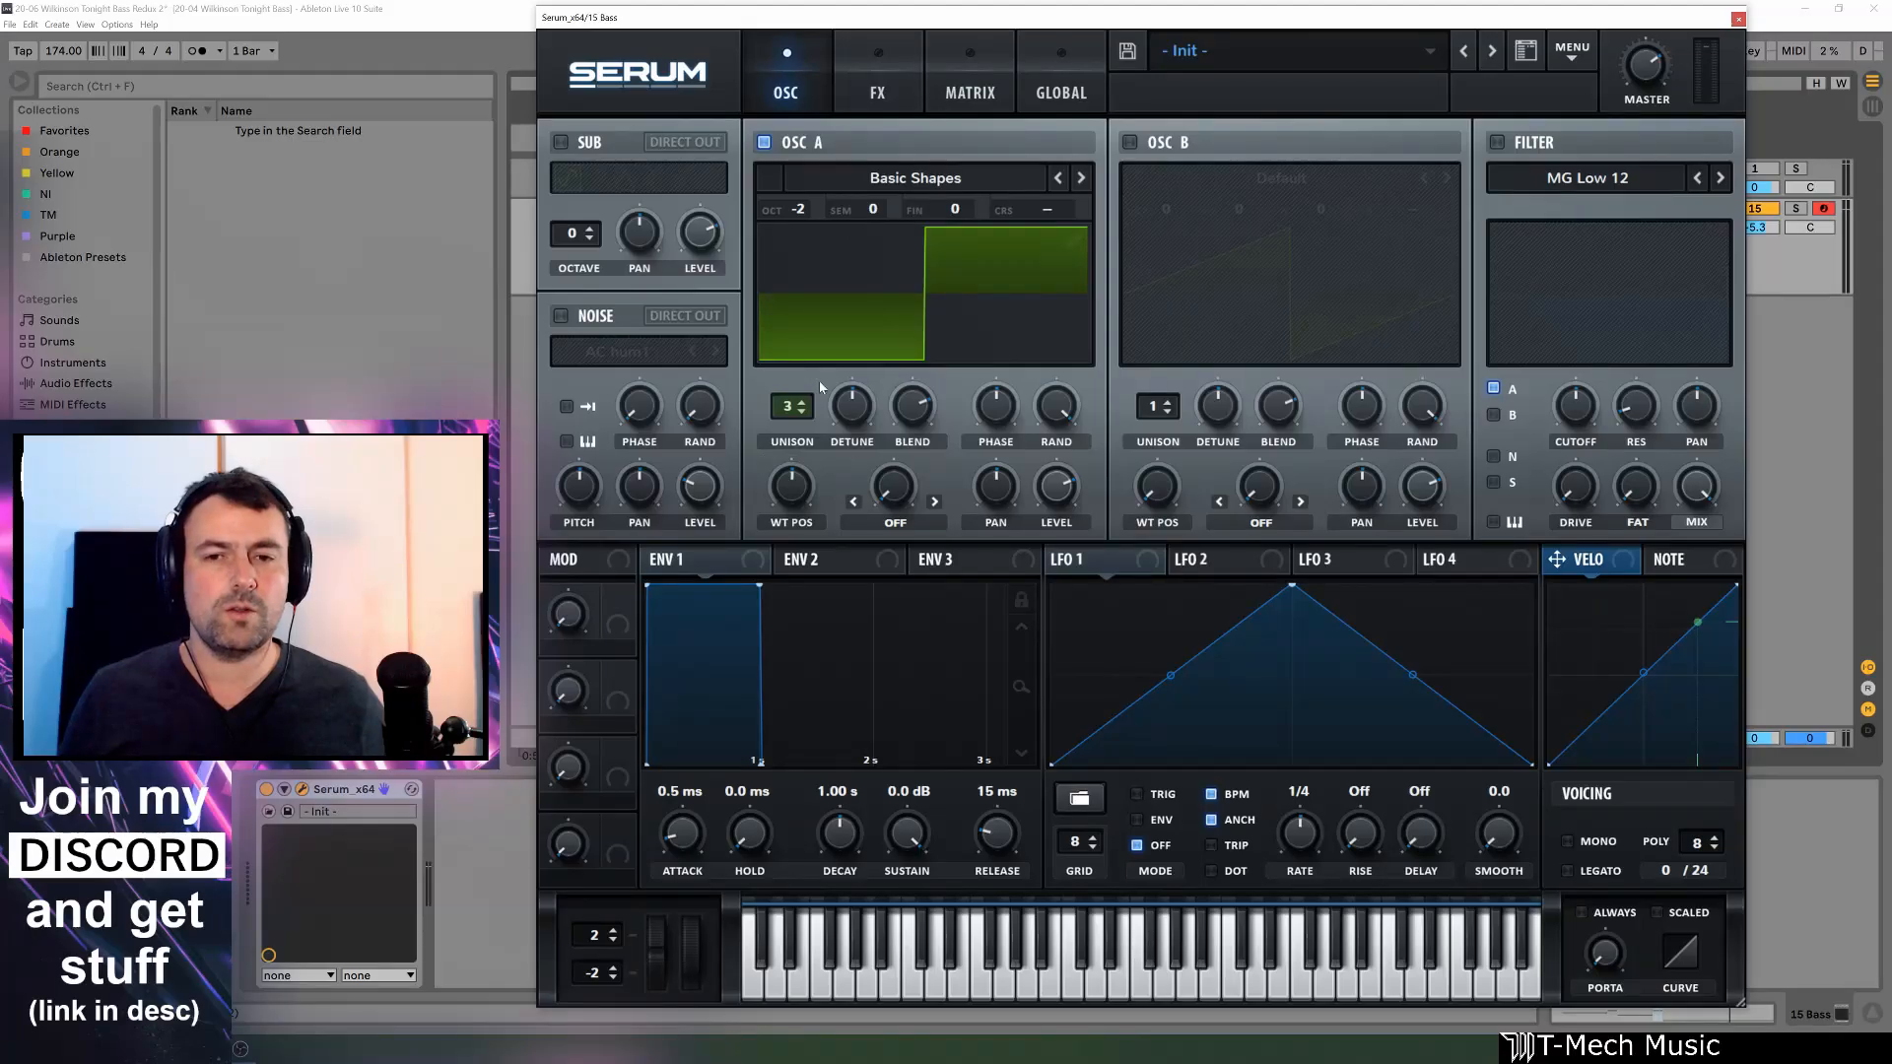
{"action": "left_click_drag", "start_coordinate": [860, 411], "coordinate": [863, 415]}
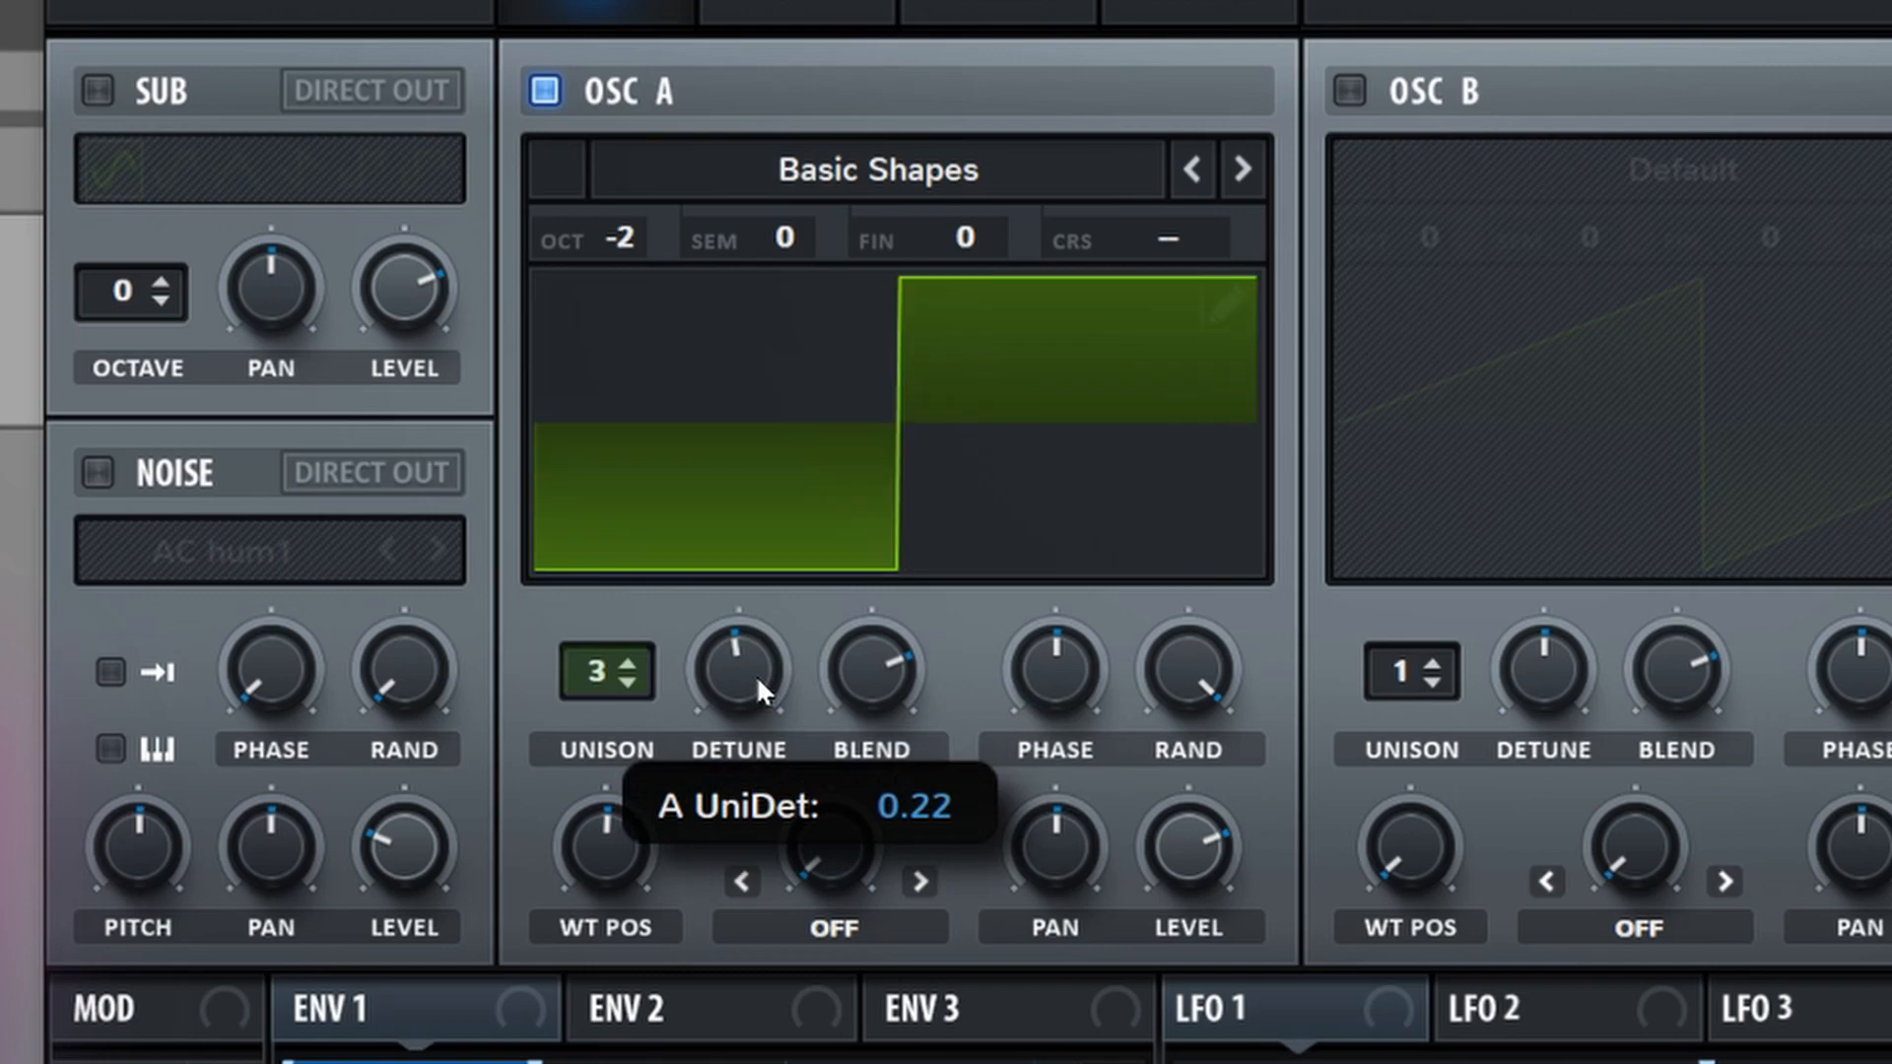
{"action": "left_click_drag", "start_coordinate": [755, 676], "coordinate": [757, 682]}
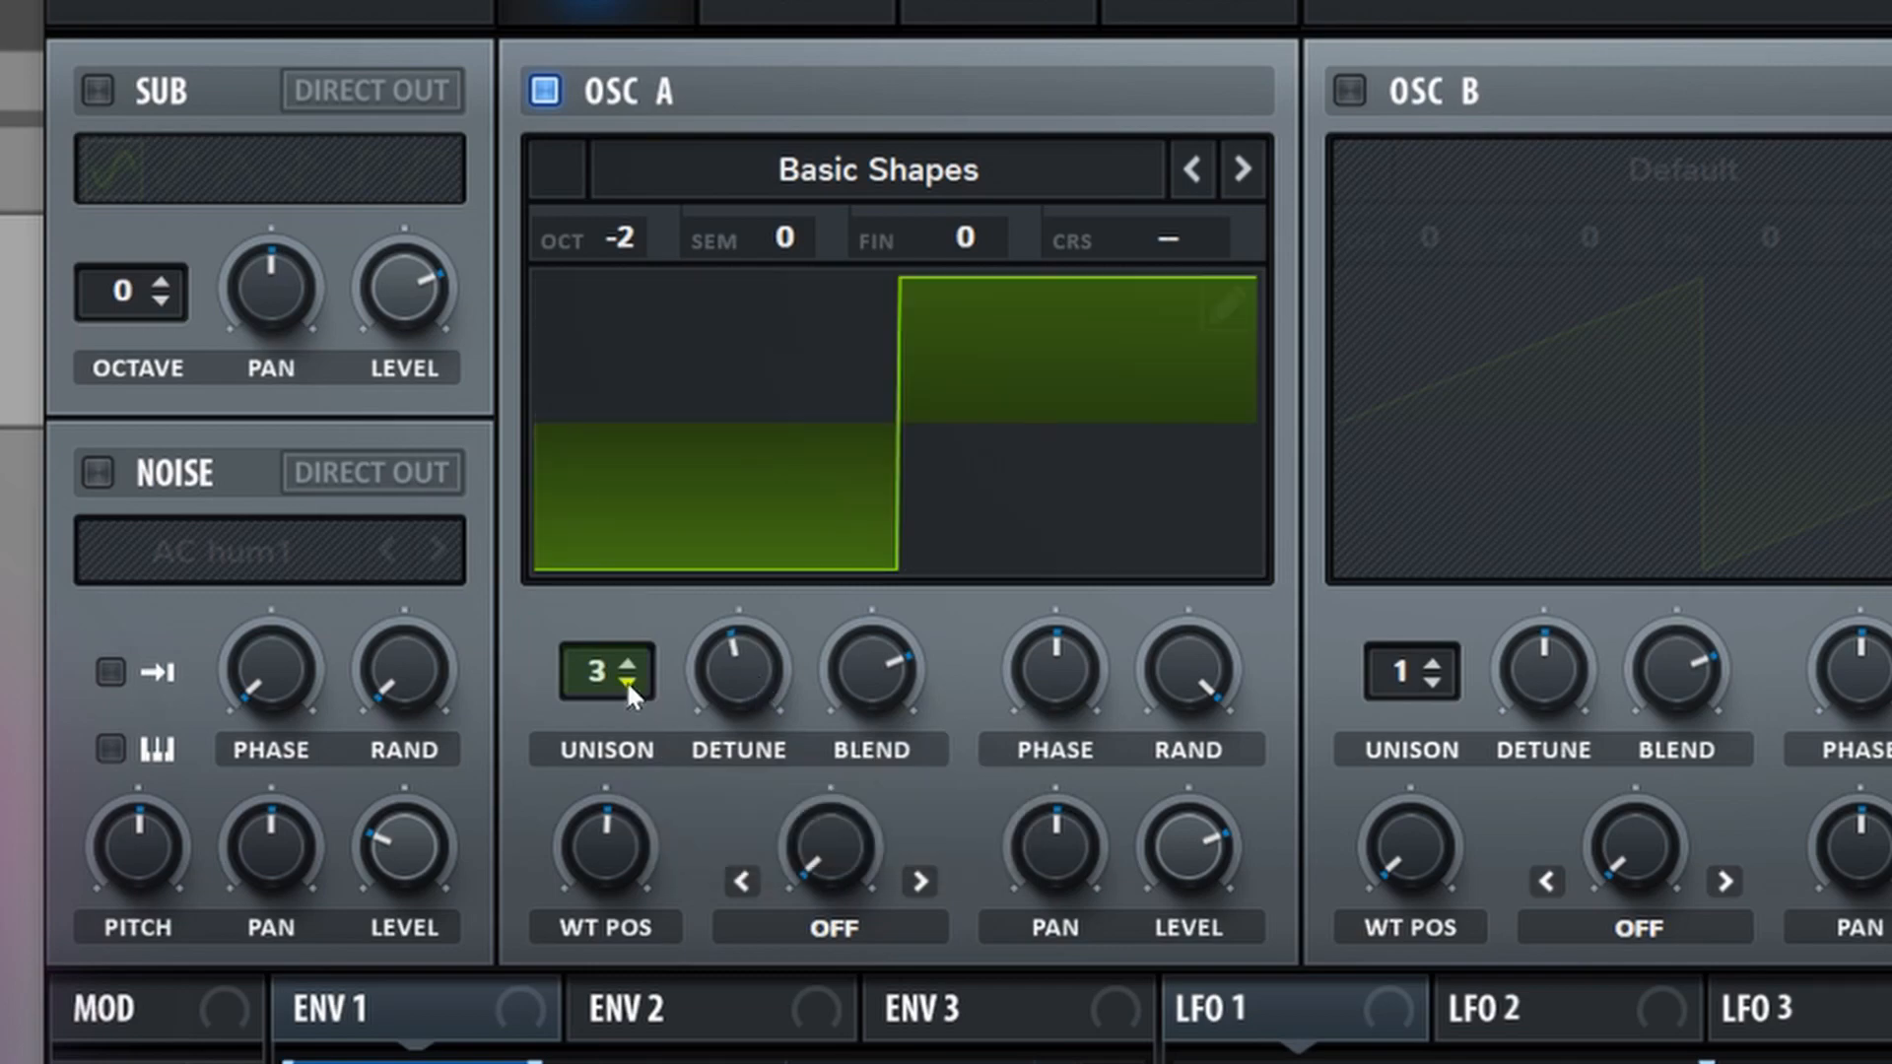
Compare OSC A with 2 and with 5 unison voices, and return it to 3 voices
{"action": "left_click", "coordinate": [630, 680]}
{"action": "left_click", "coordinate": [734, 667]}
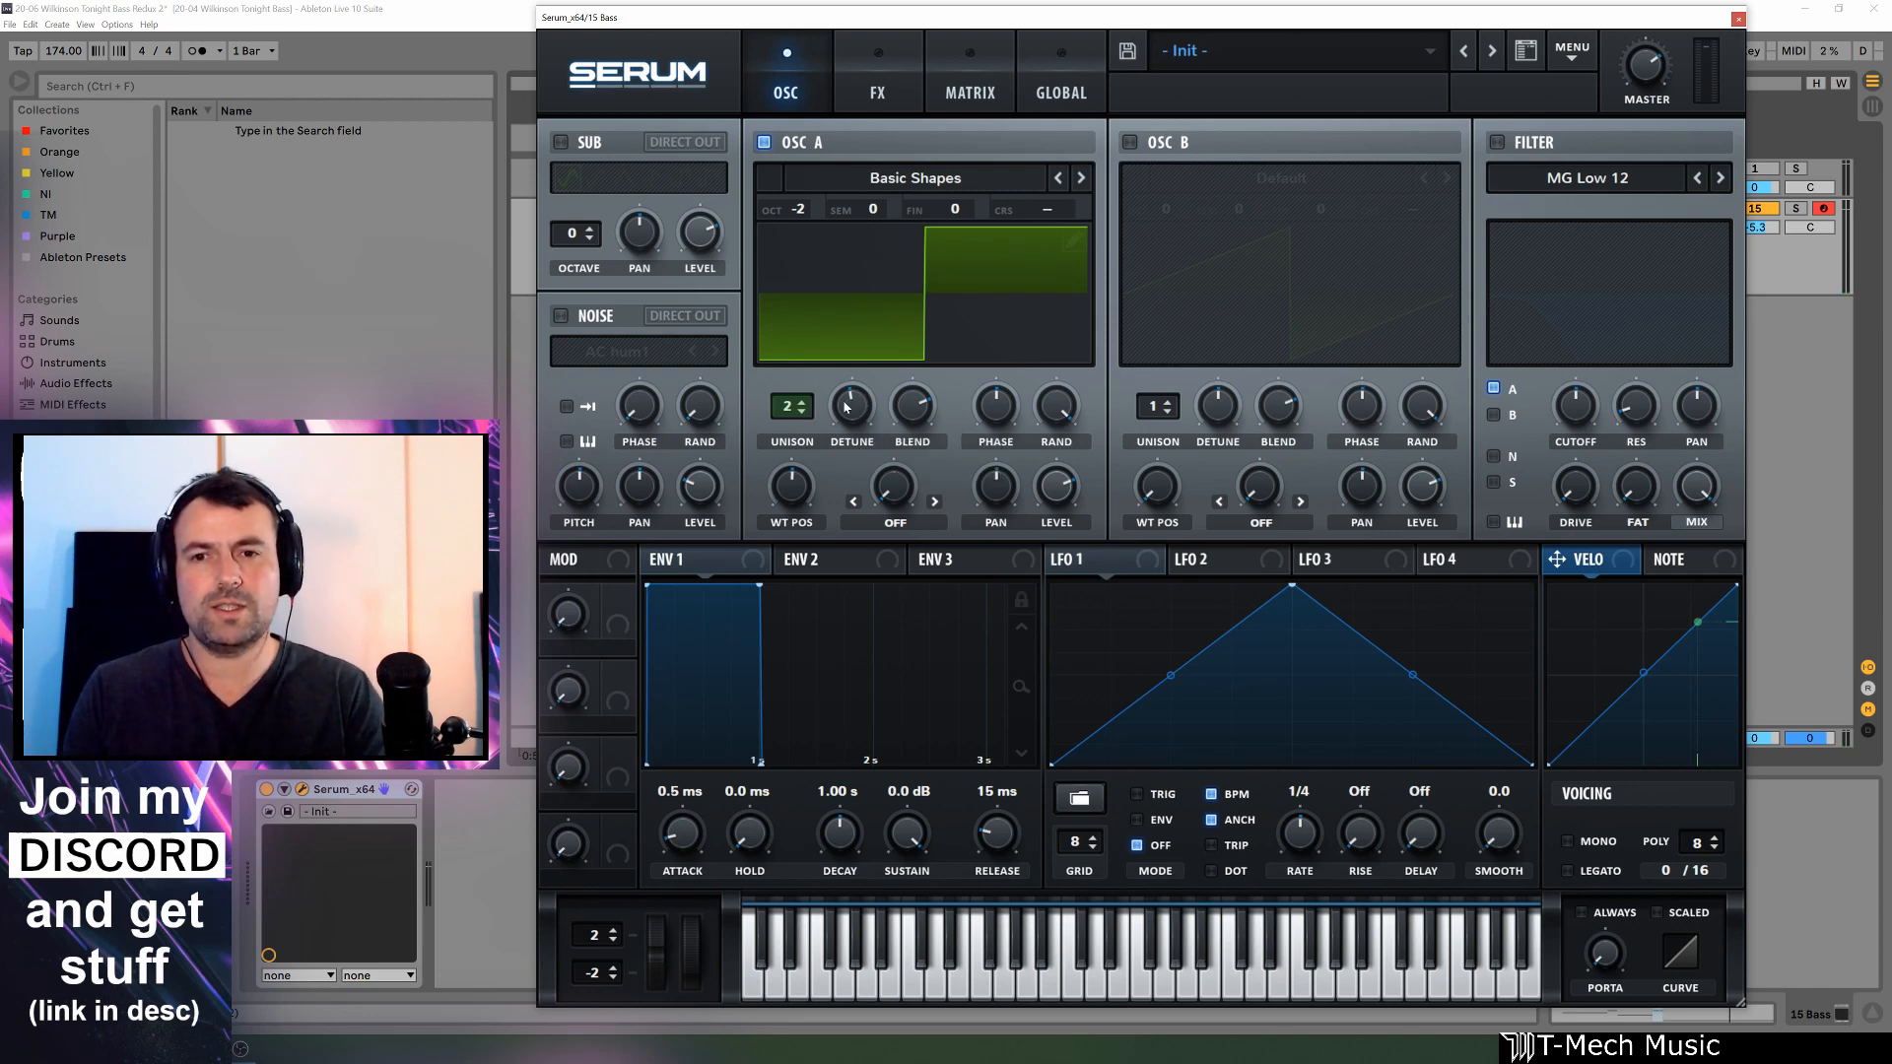
{"action": "left_click", "coordinate": [799, 405]}
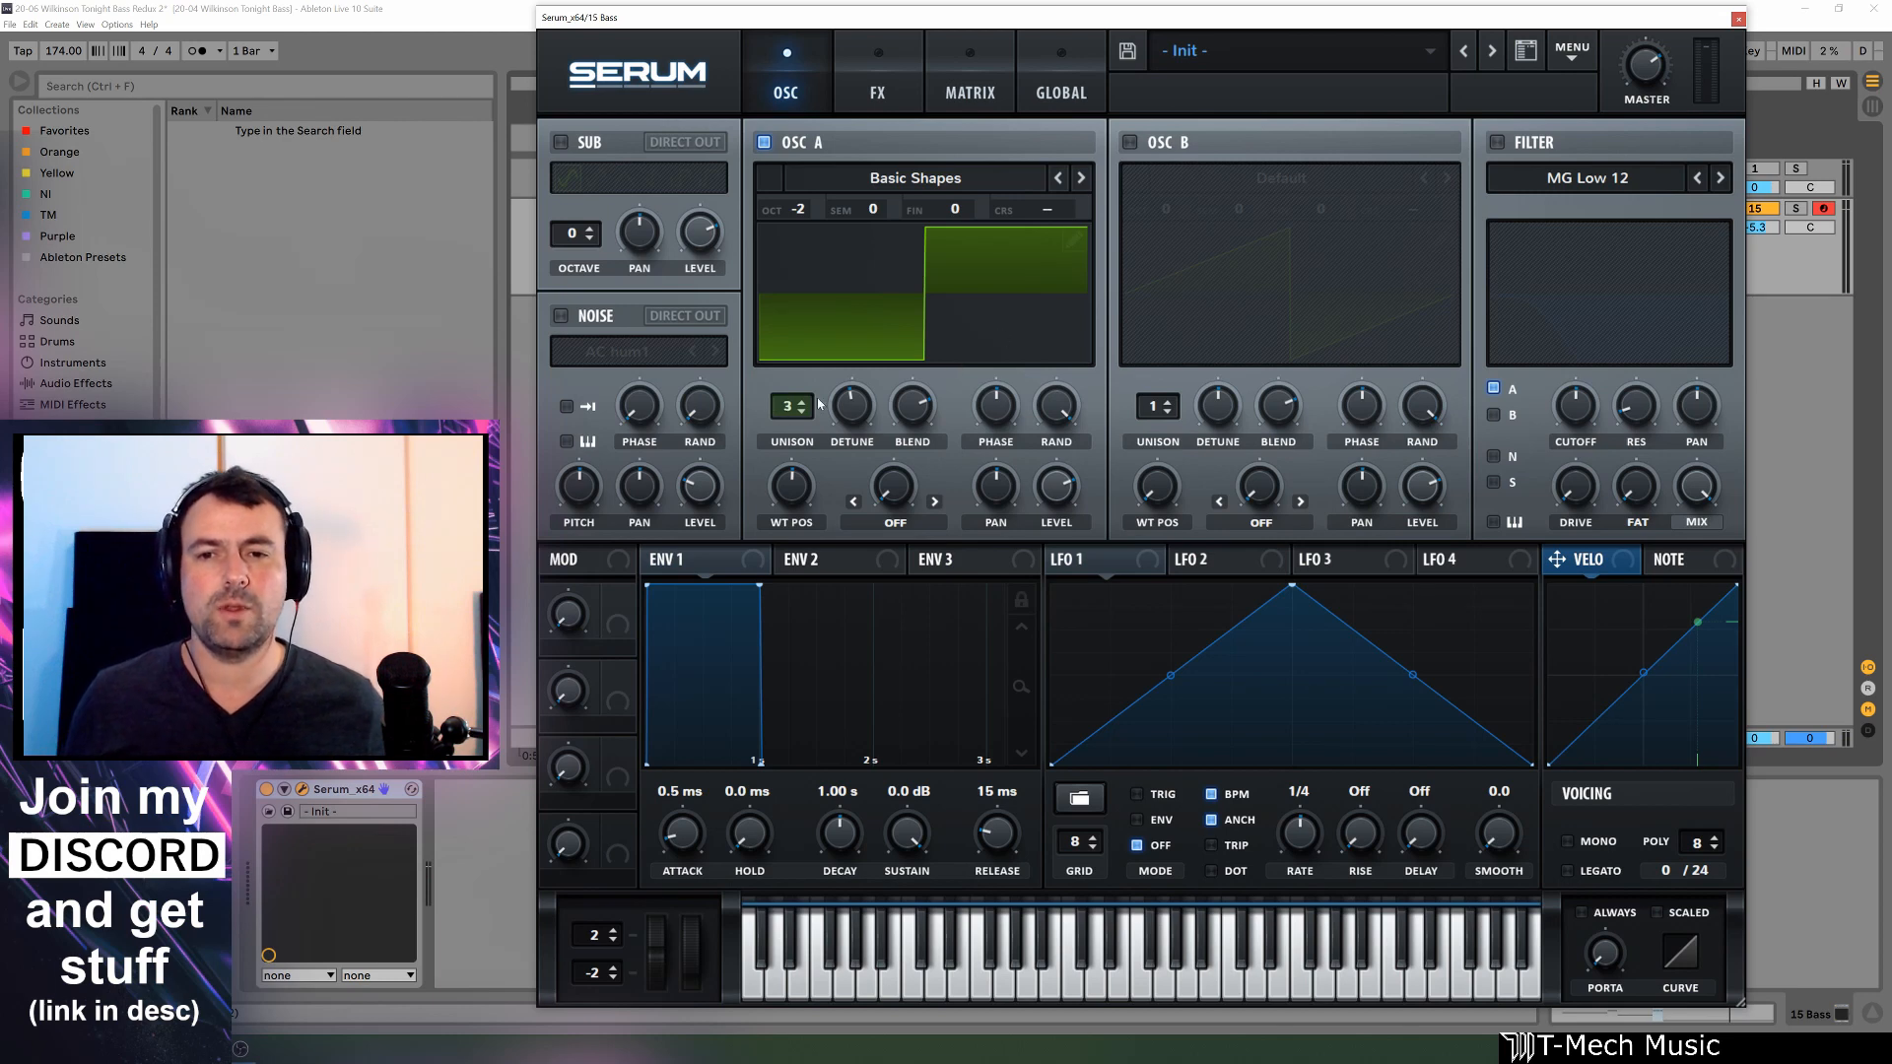
{"action": "left_click_drag", "start_coordinate": [785, 415], "coordinate": [786, 388]}
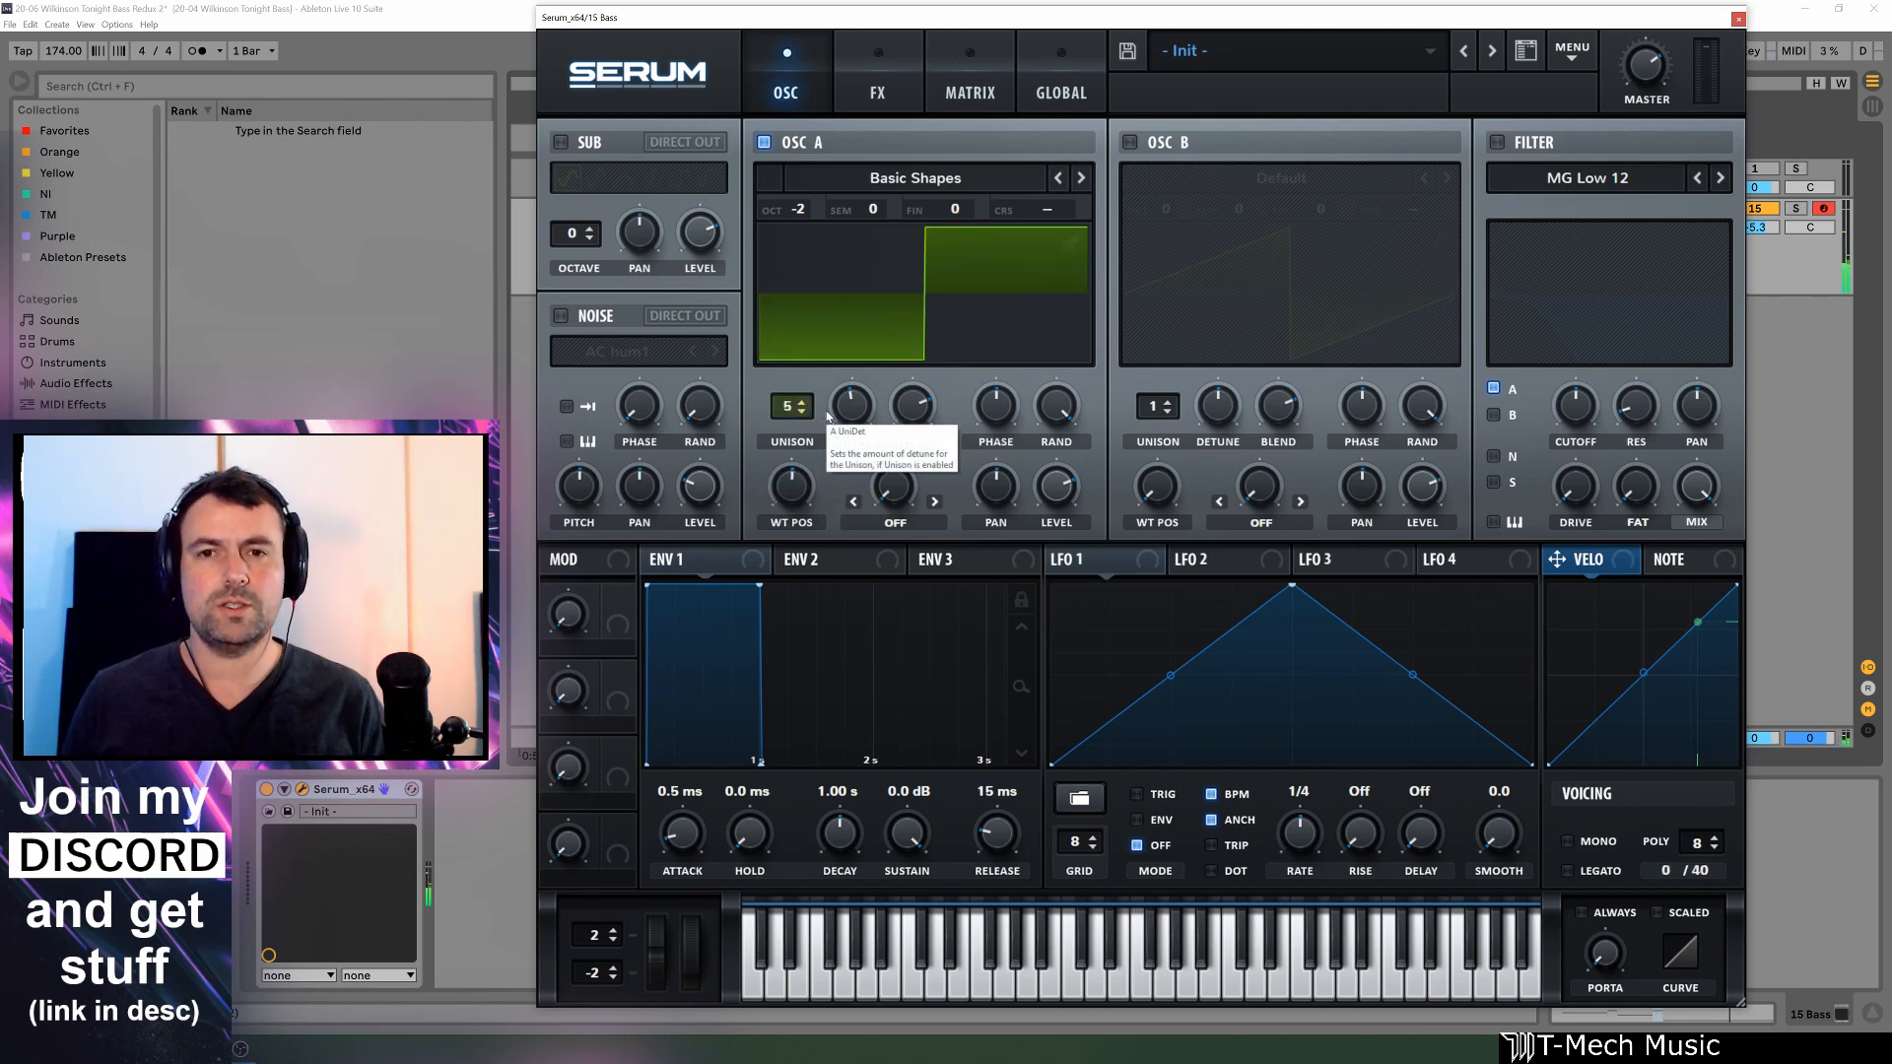
{"action": "left_click_drag", "start_coordinate": [789, 409], "coordinate": [794, 445]}
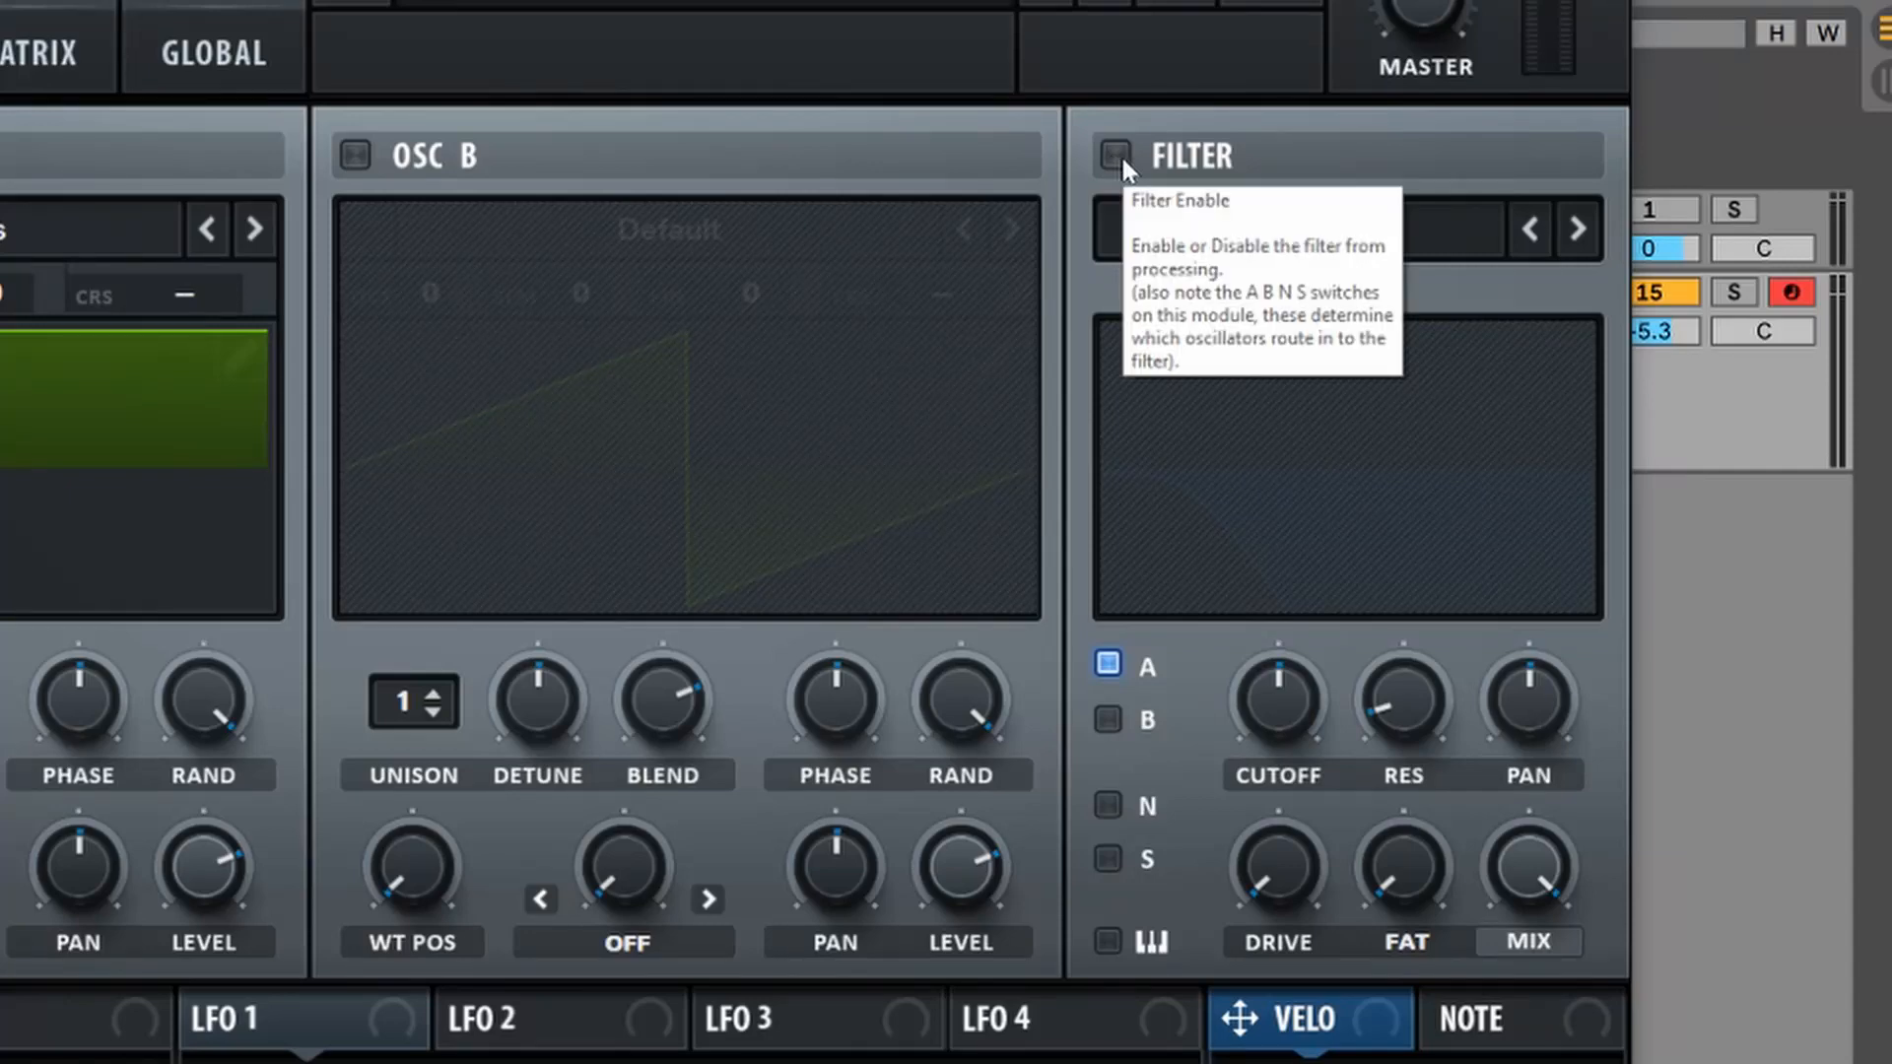
Enable the filter on OSC A with the MG Low 24 type and adjust its cutoff to around 410 Hz
{"action": "left_click", "coordinate": [1117, 155]}
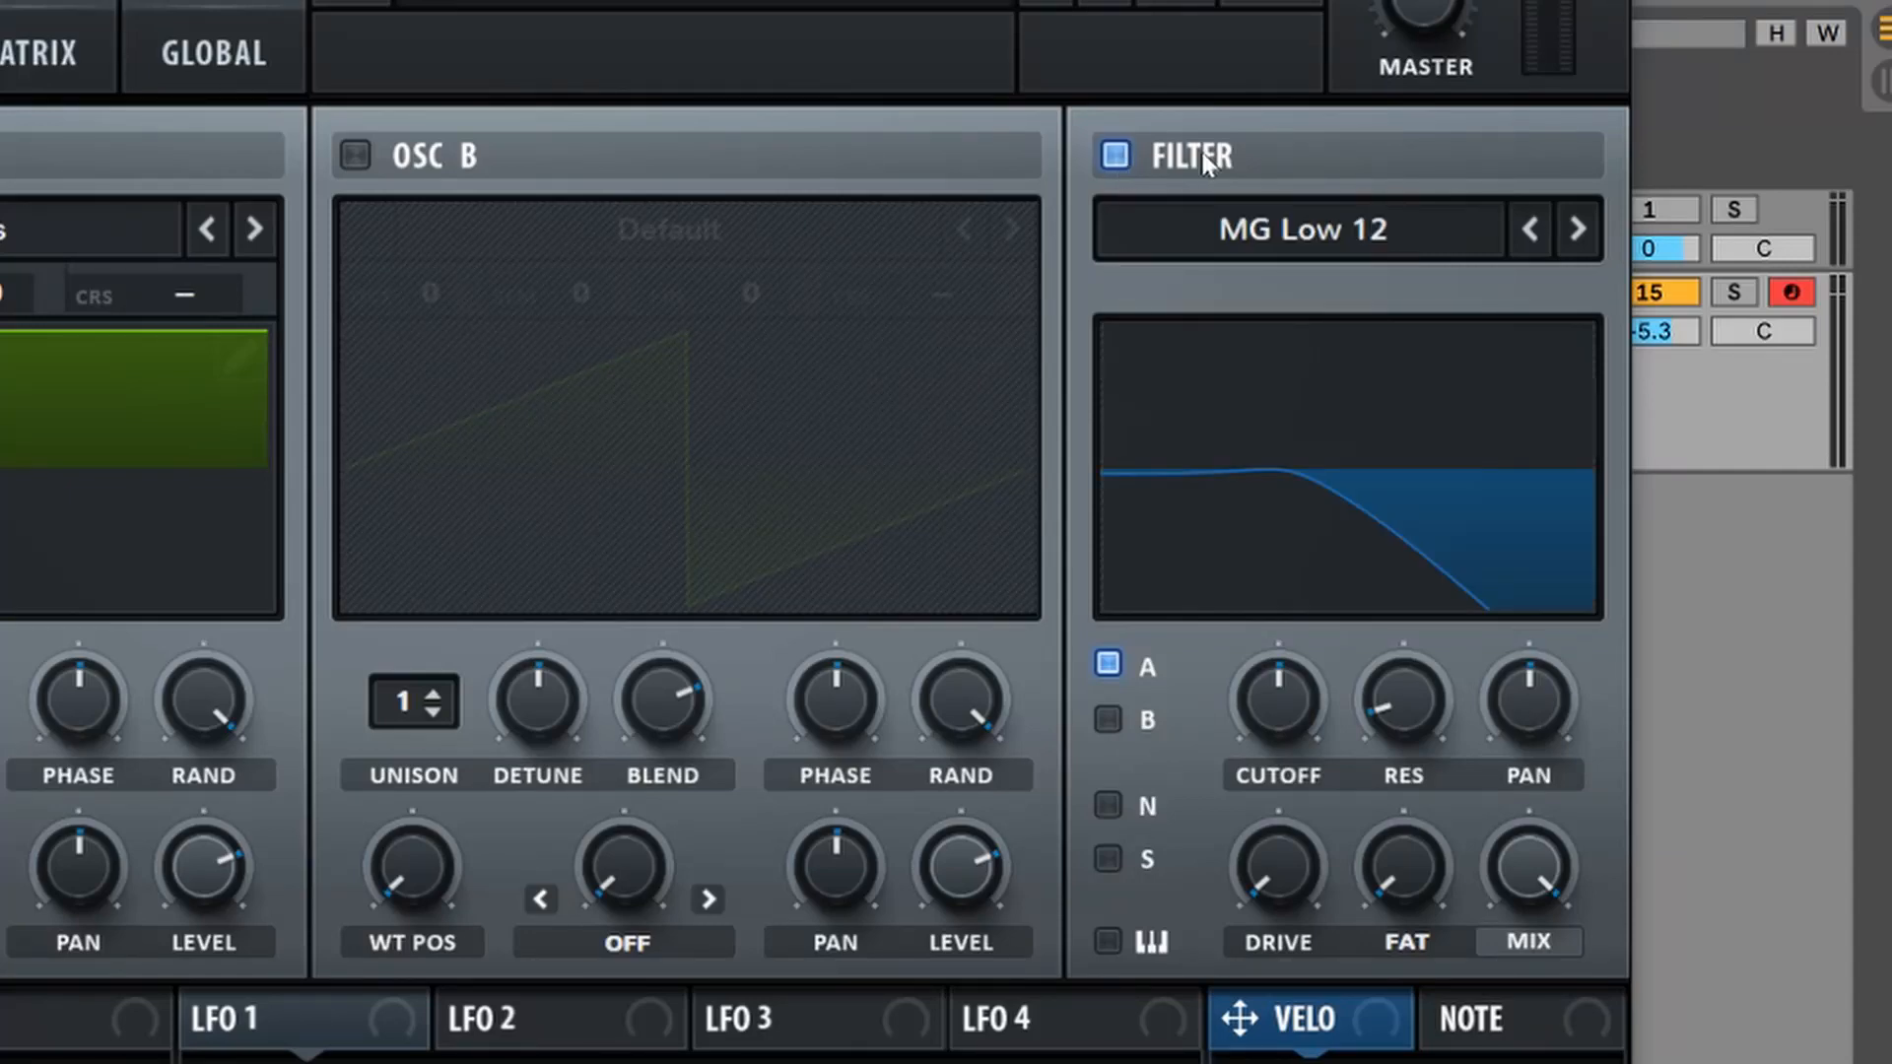
{"action": "left_click", "coordinate": [1445, 237]}
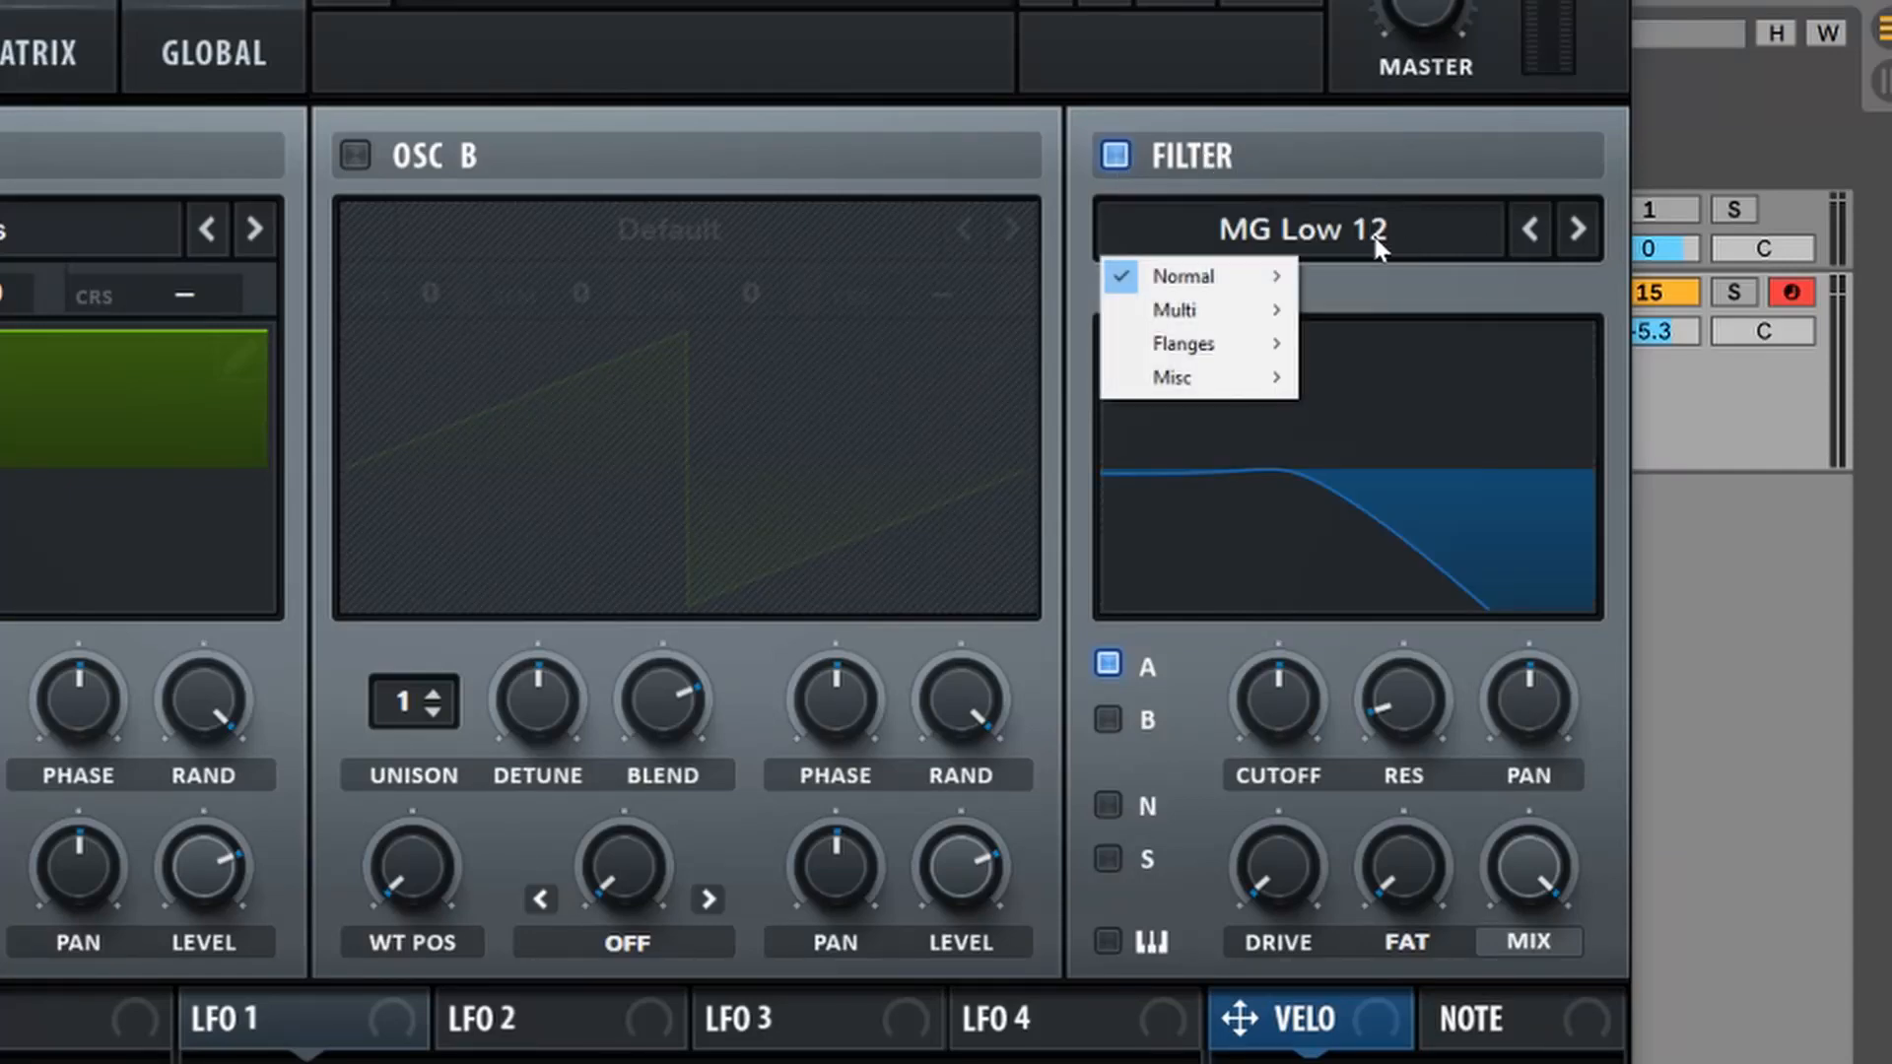
{"action": "mouse_move", "coordinate": [1254, 278]}
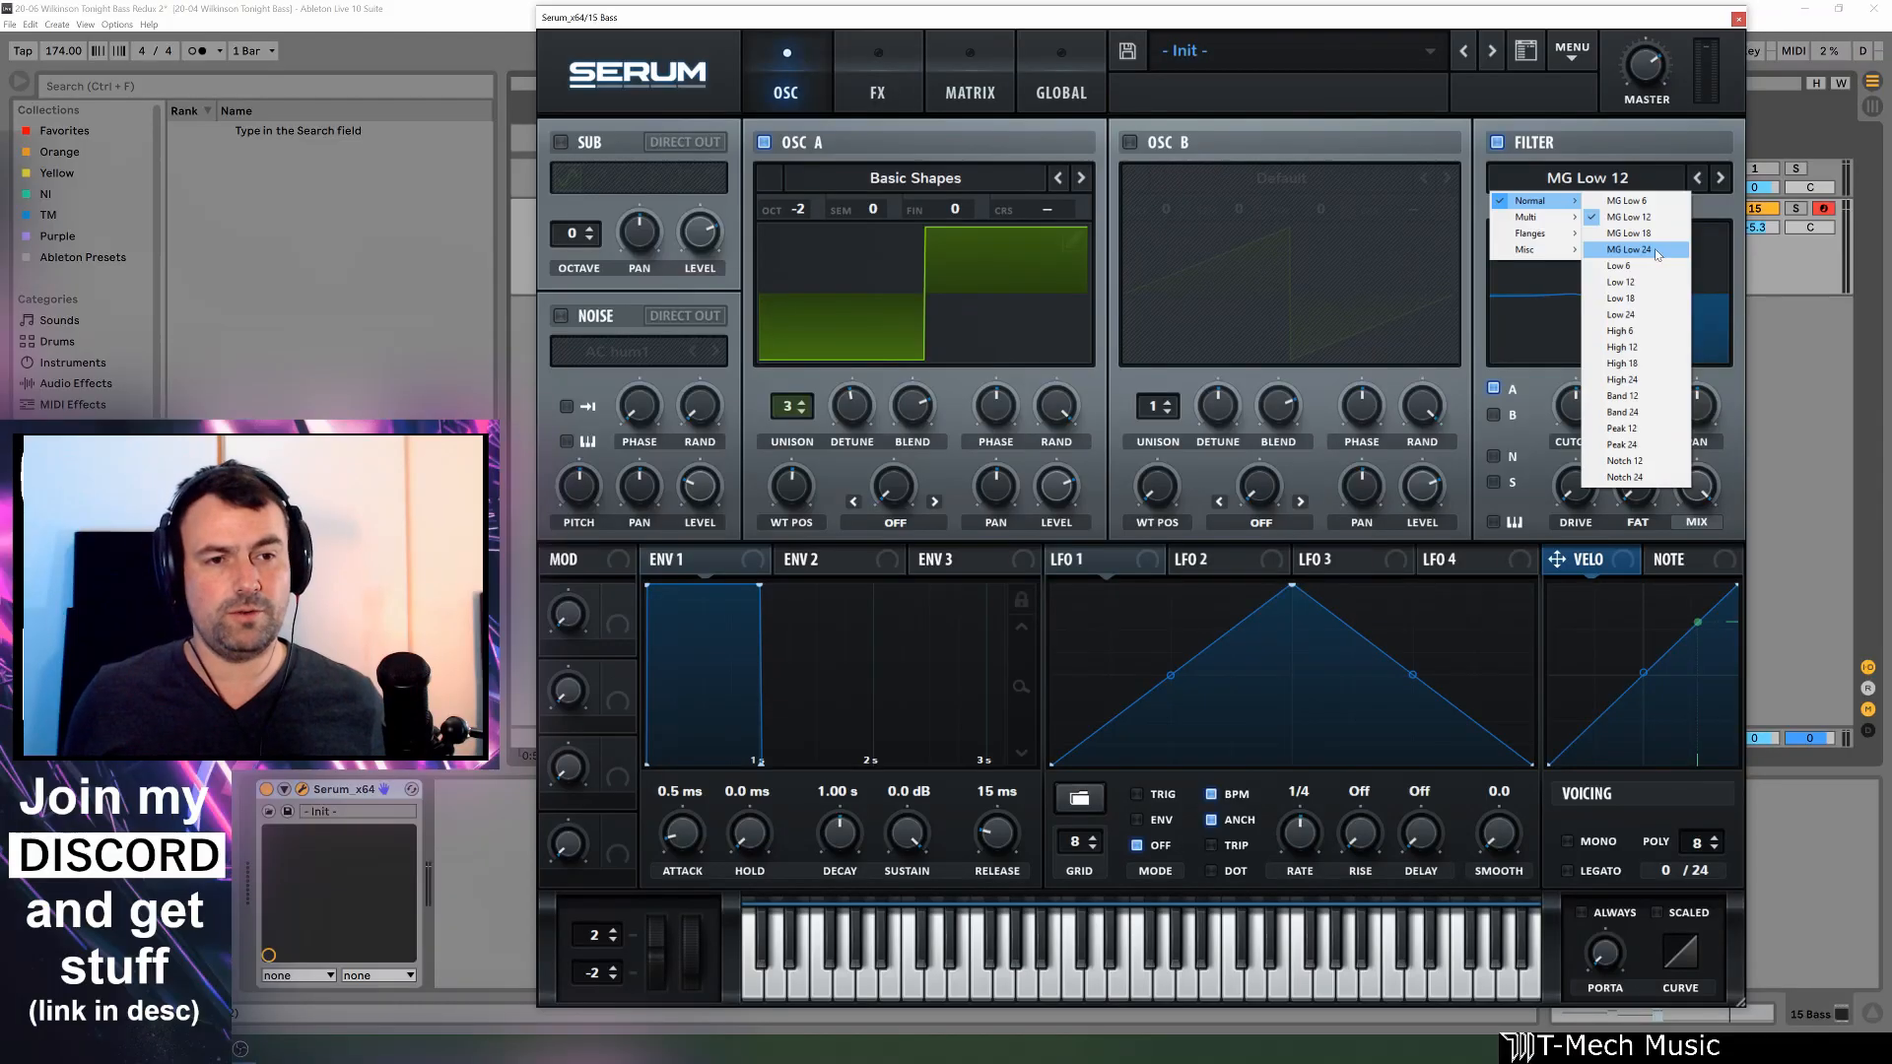
{"action": "left_click", "coordinate": [1655, 252]}
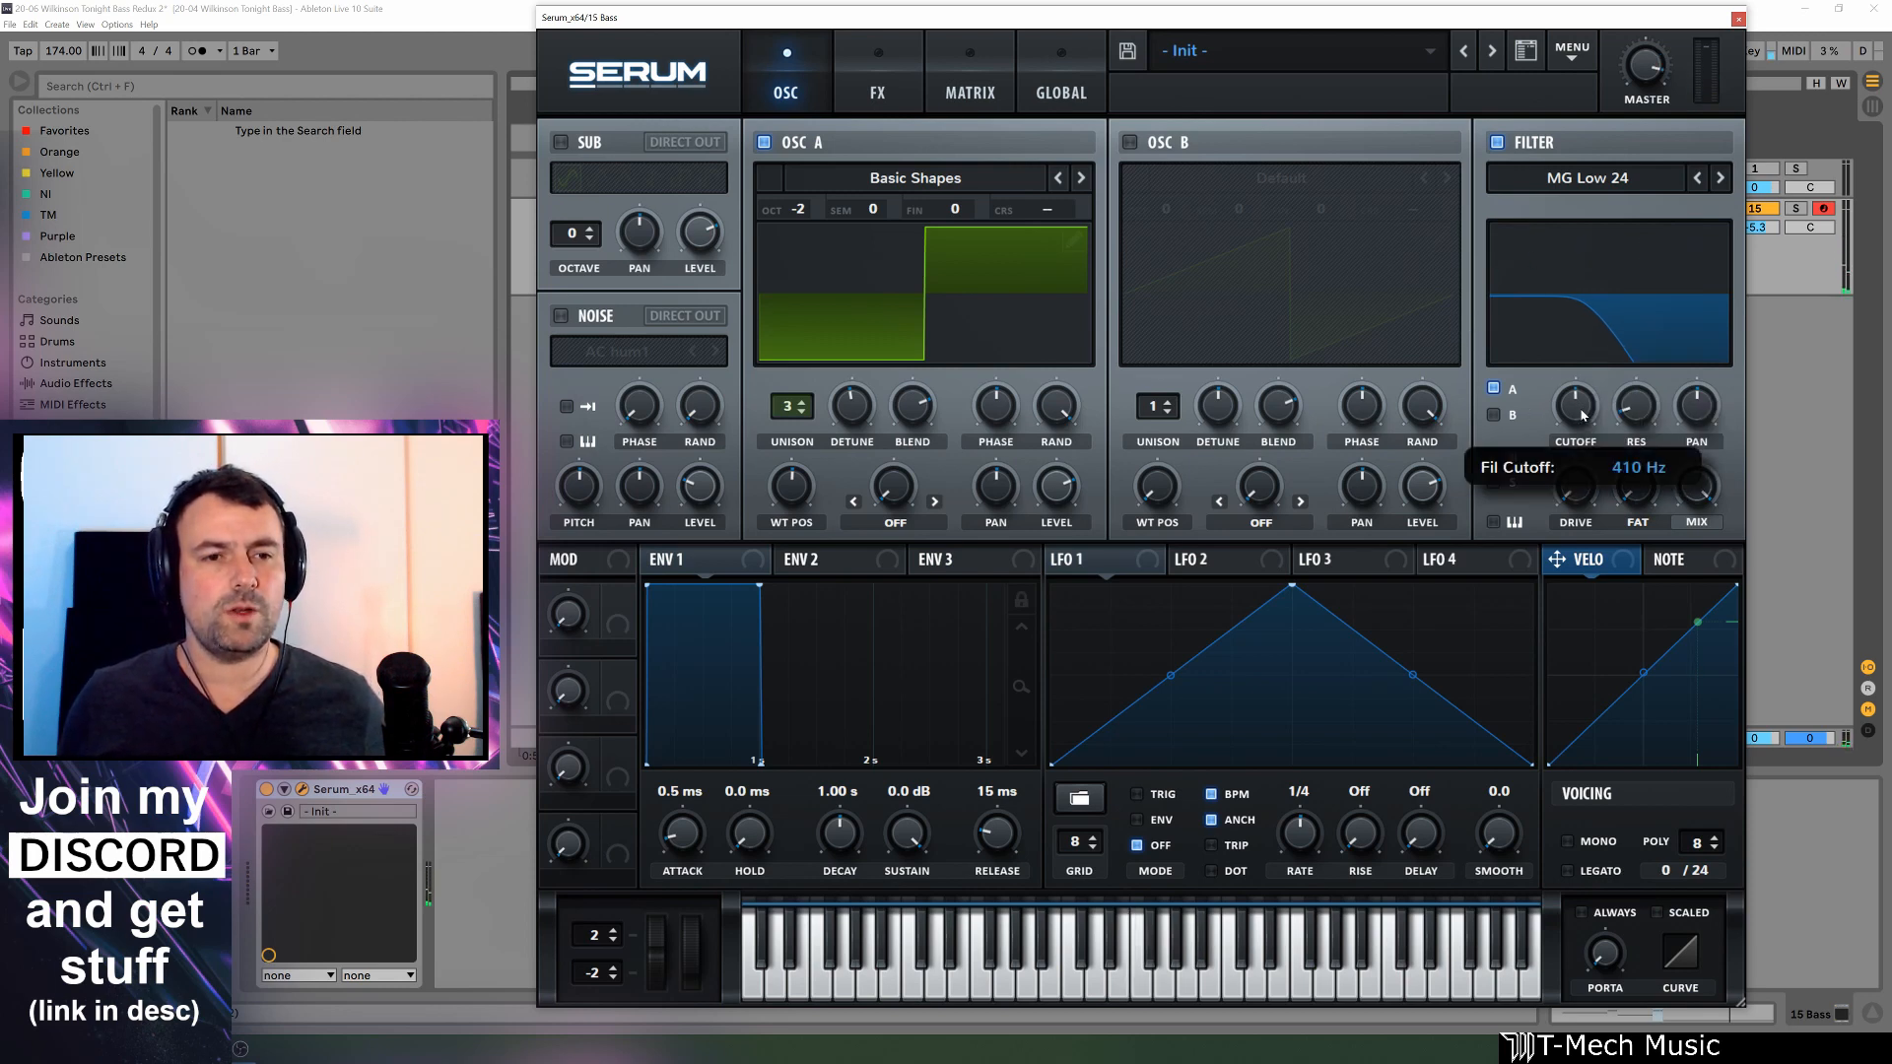
{"action": "left_click_drag", "start_coordinate": [1577, 415], "coordinate": [1581, 407]}
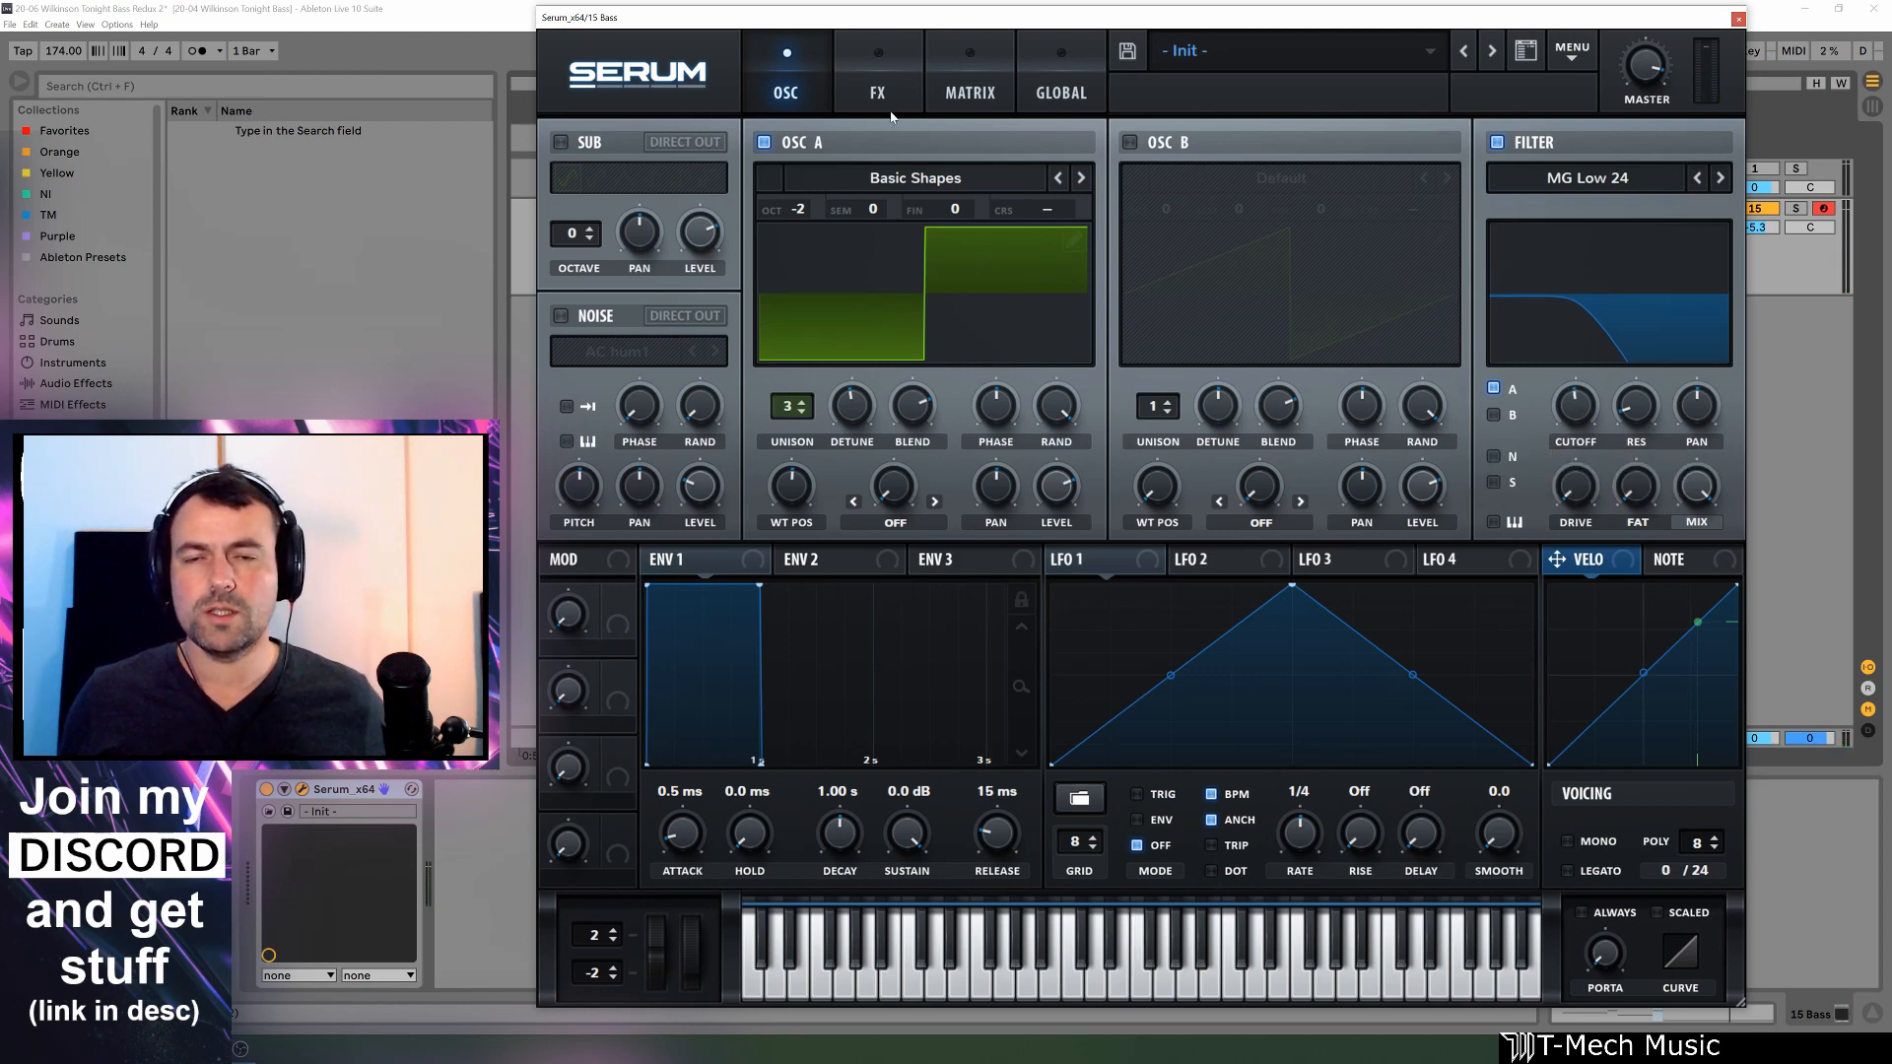
Enable the Distortion effect and set its type to Diode 2
{"action": "left_click", "coordinate": [892, 106]}
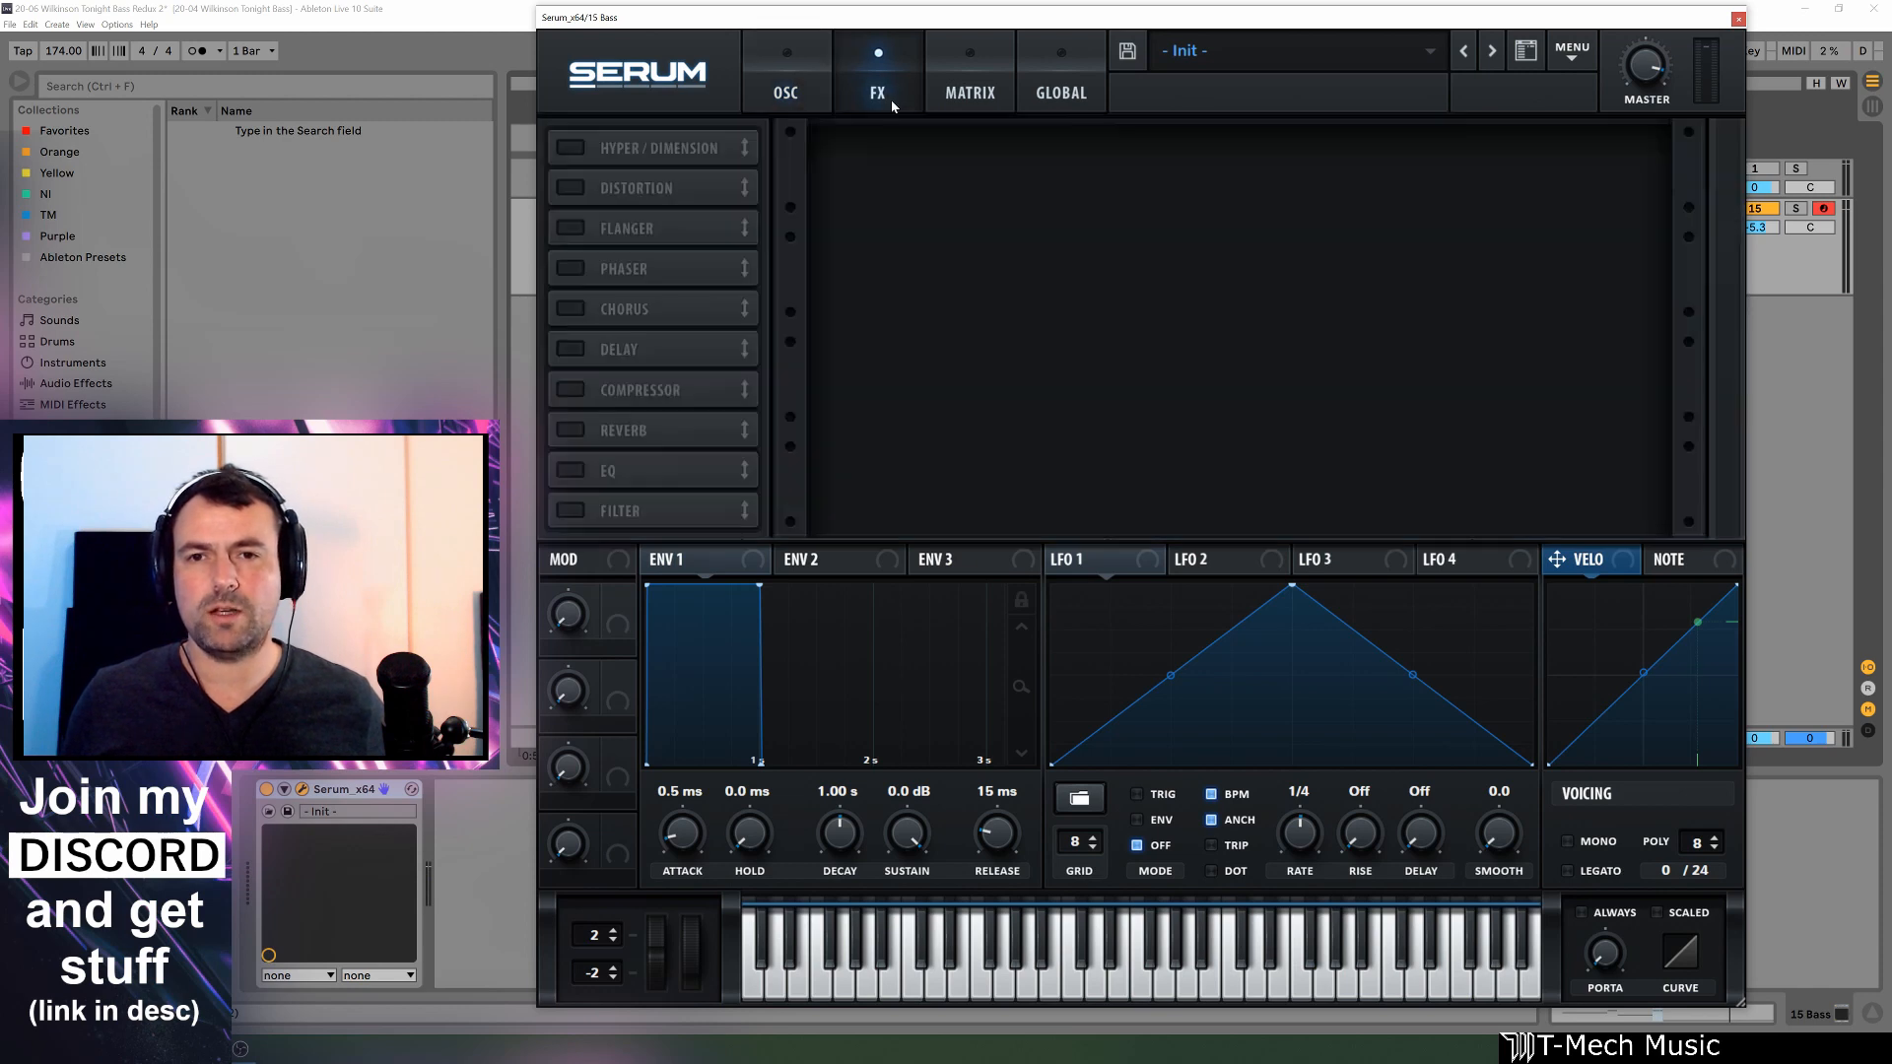
{"action": "left_click", "coordinate": [568, 190]}
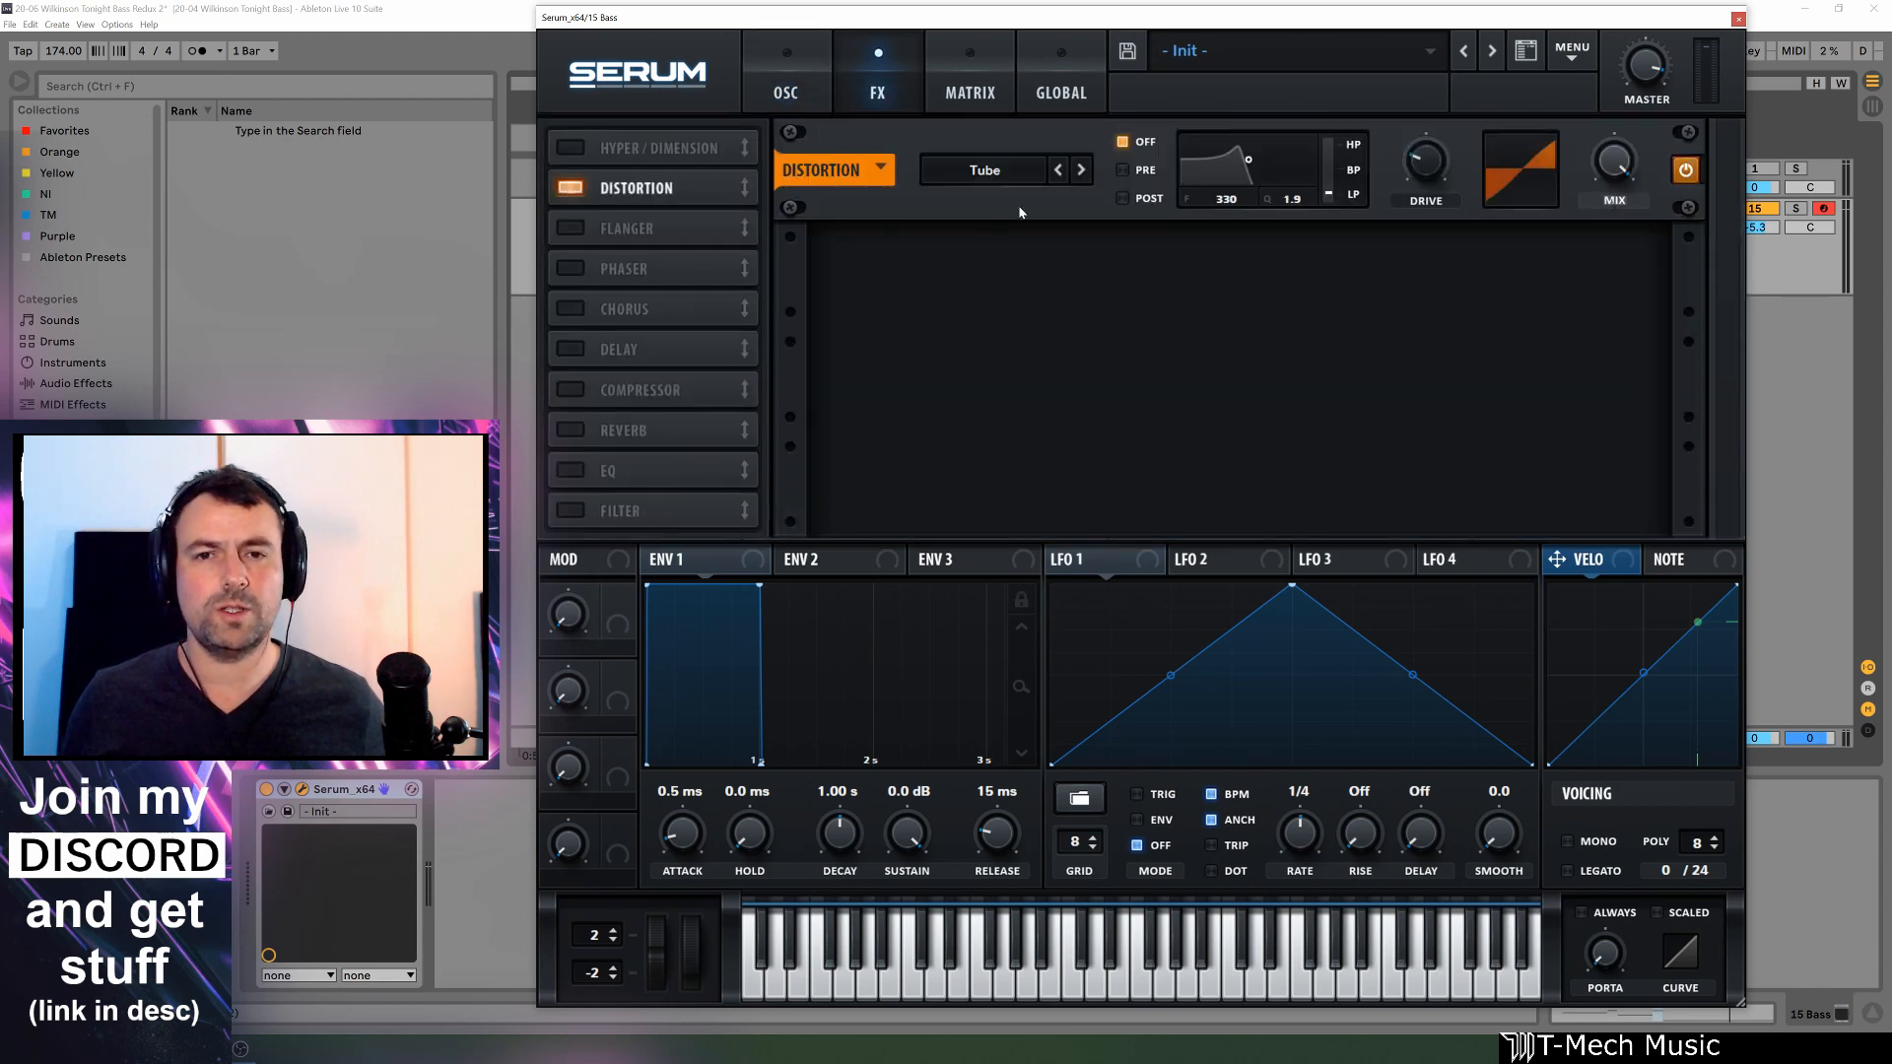
{"action": "left_click", "coordinate": [1030, 176]}
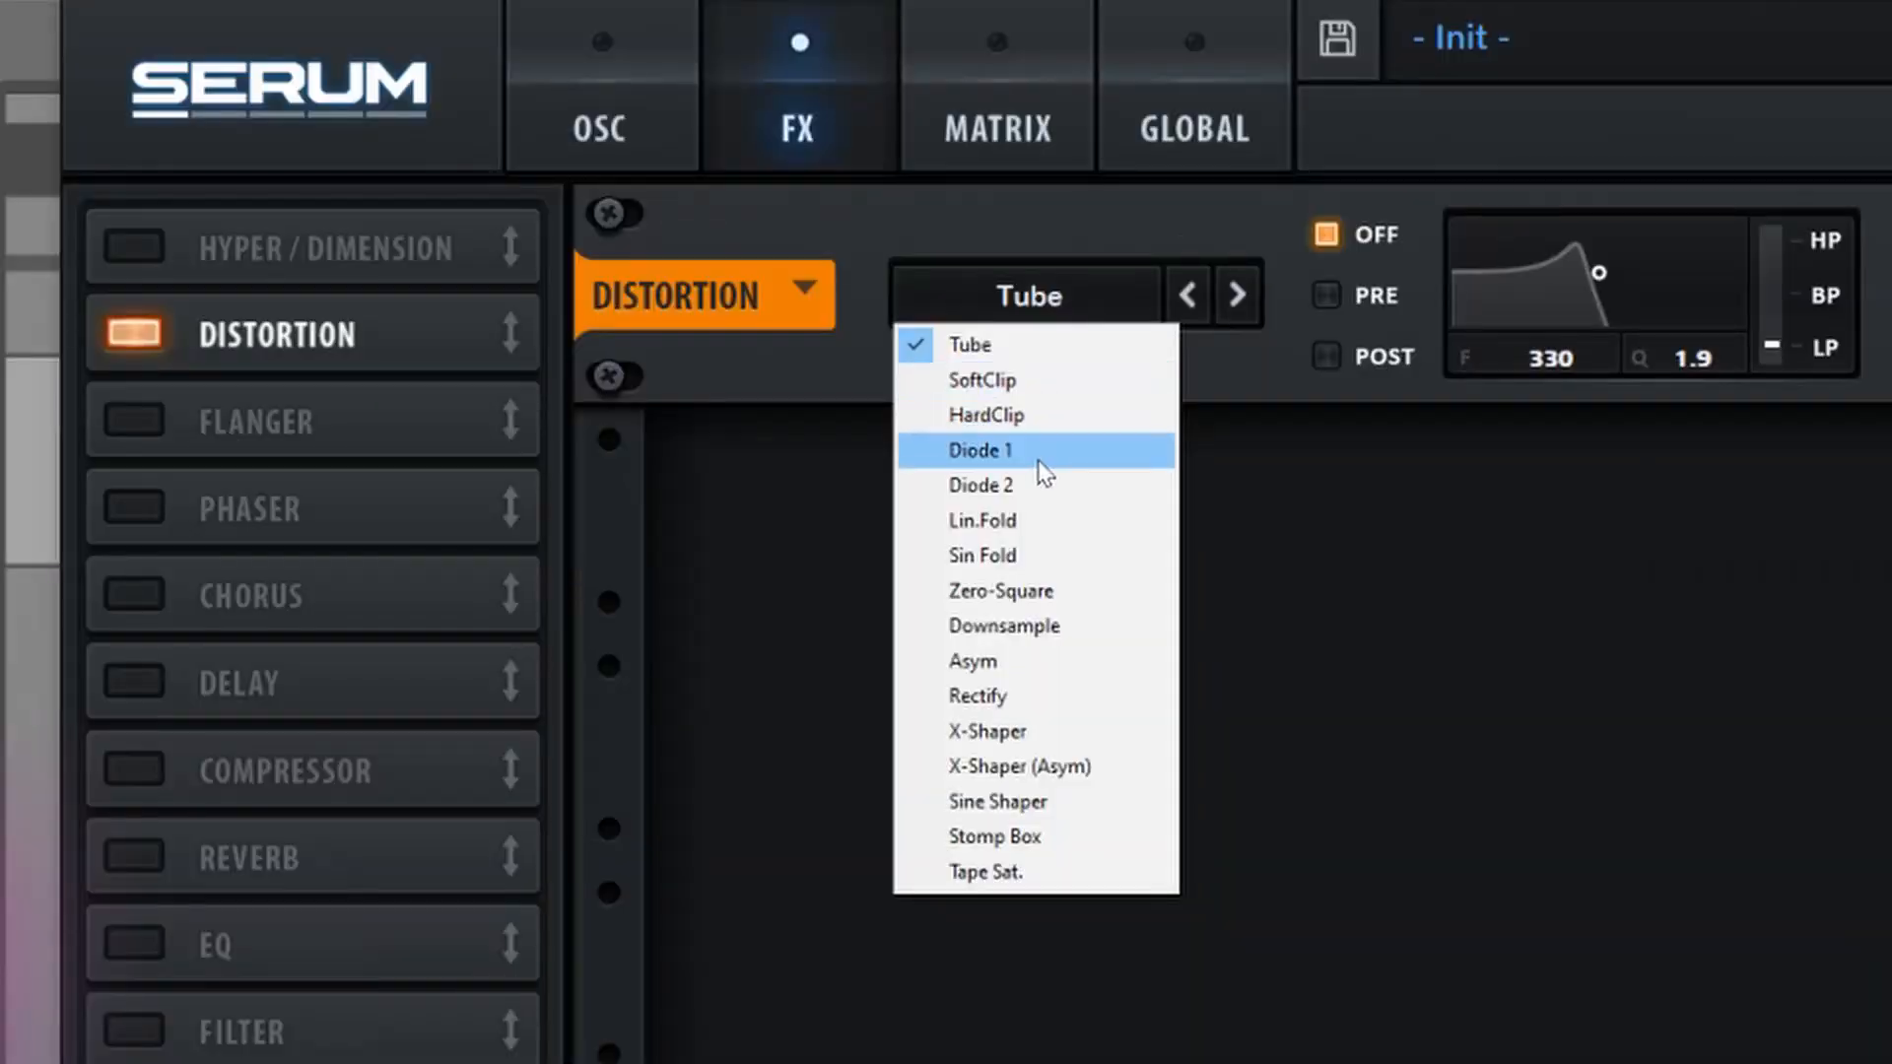
{"action": "left_click", "coordinate": [1071, 498]}
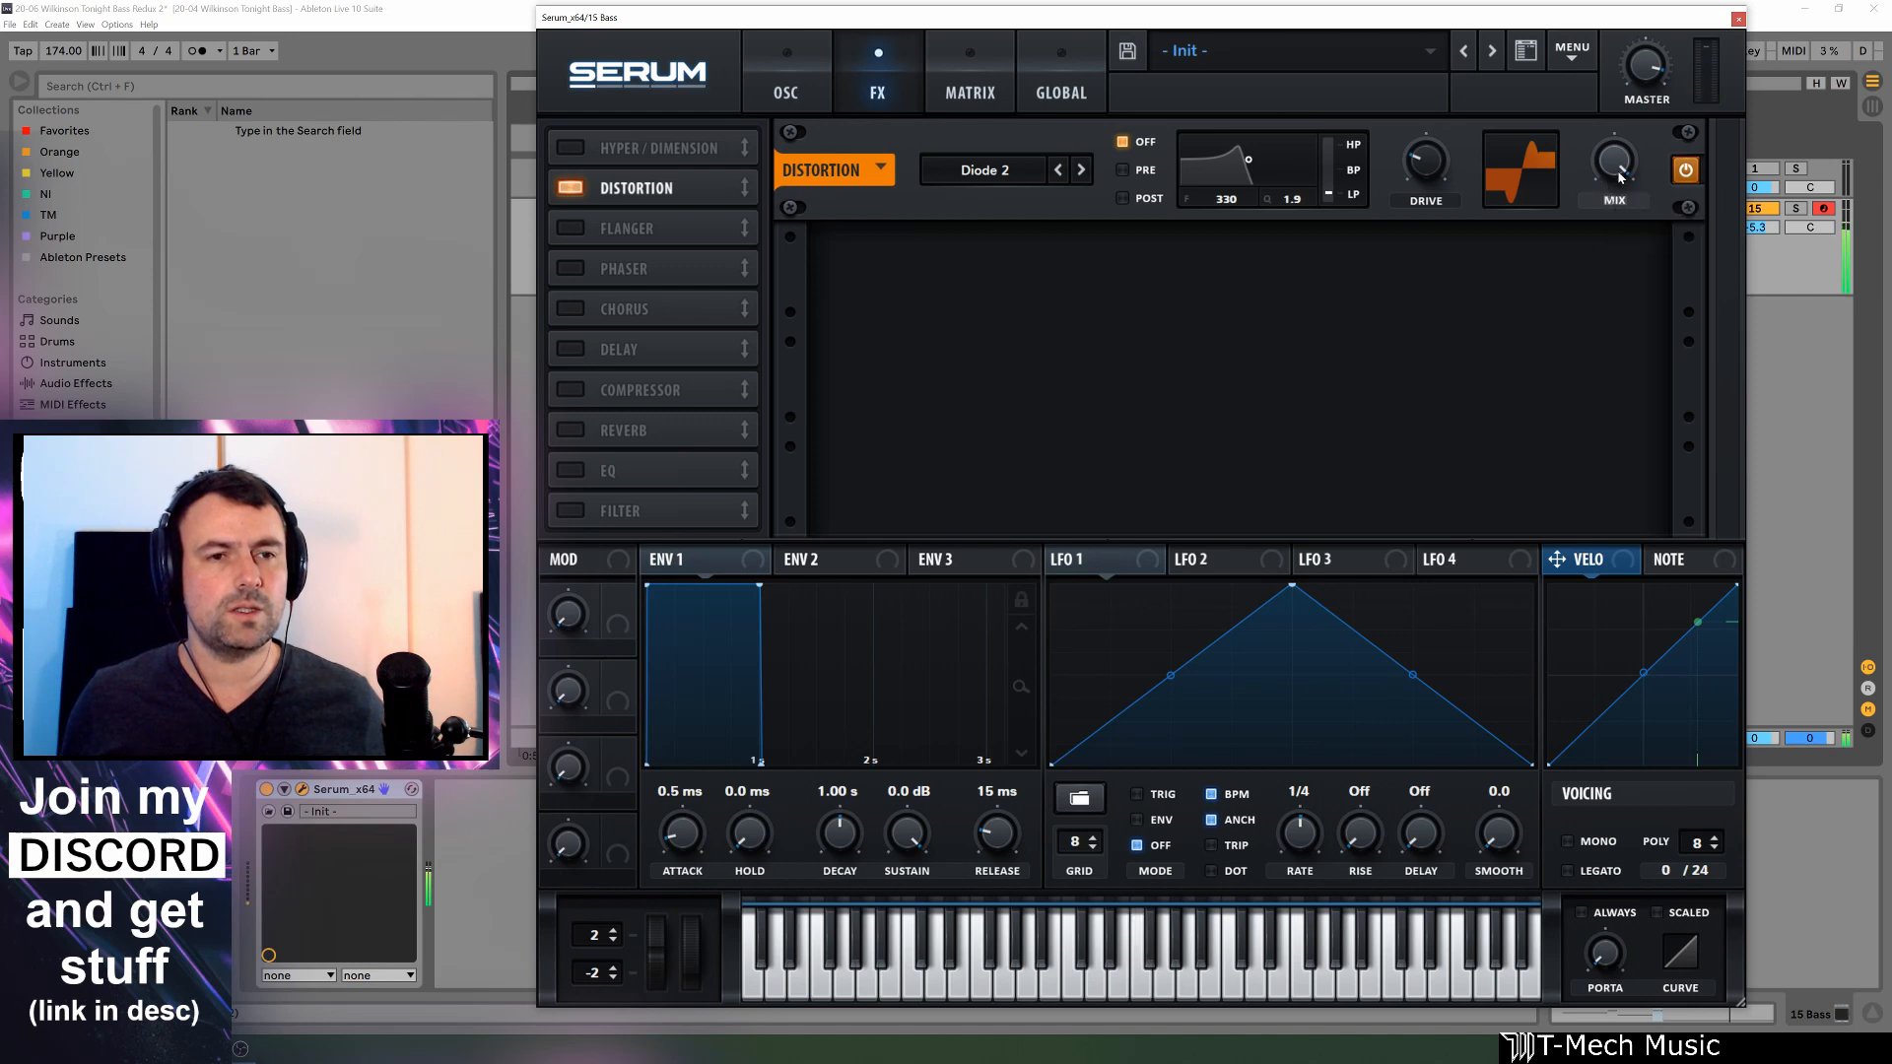
Set the distortion mix to about halfway and compare the sound with the effect bypassed and active
{"action": "mouse_move", "coordinate": [1624, 166]}
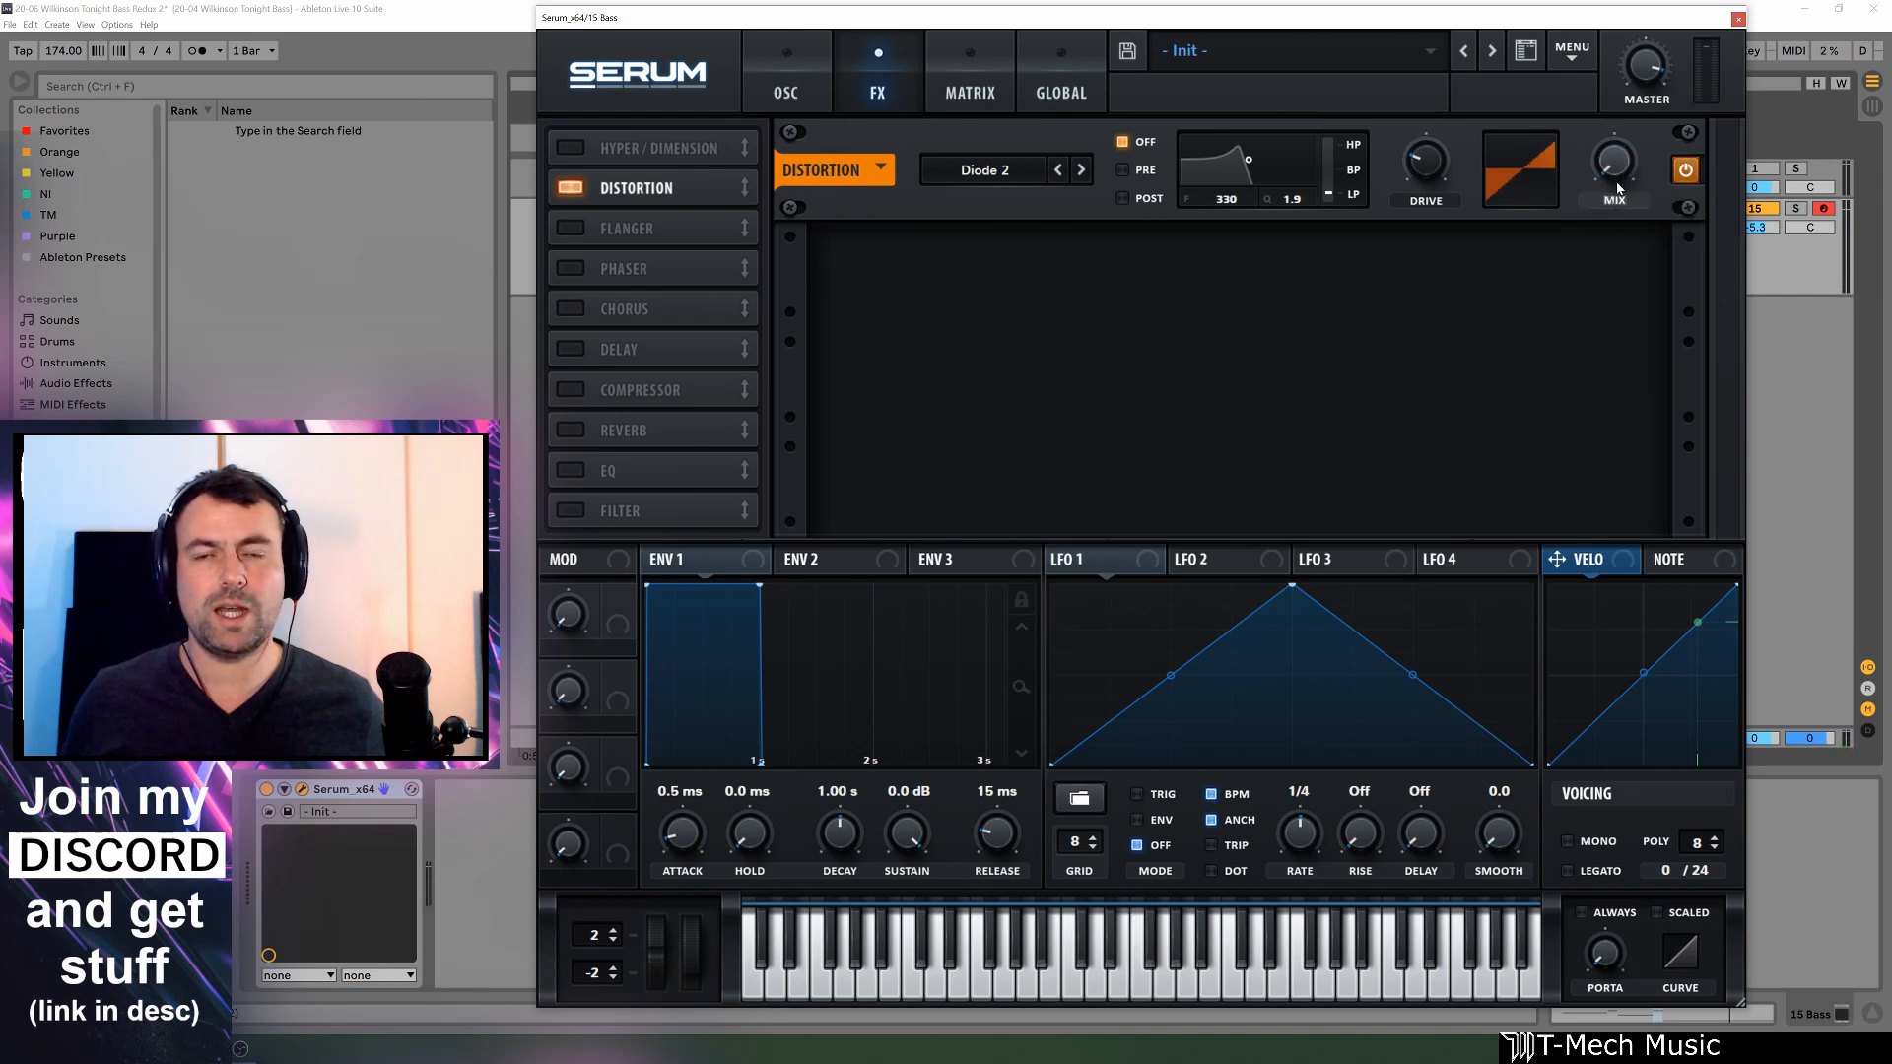
{"action": "left_click_drag", "start_coordinate": [1612, 169], "coordinate": [1610, 86]}
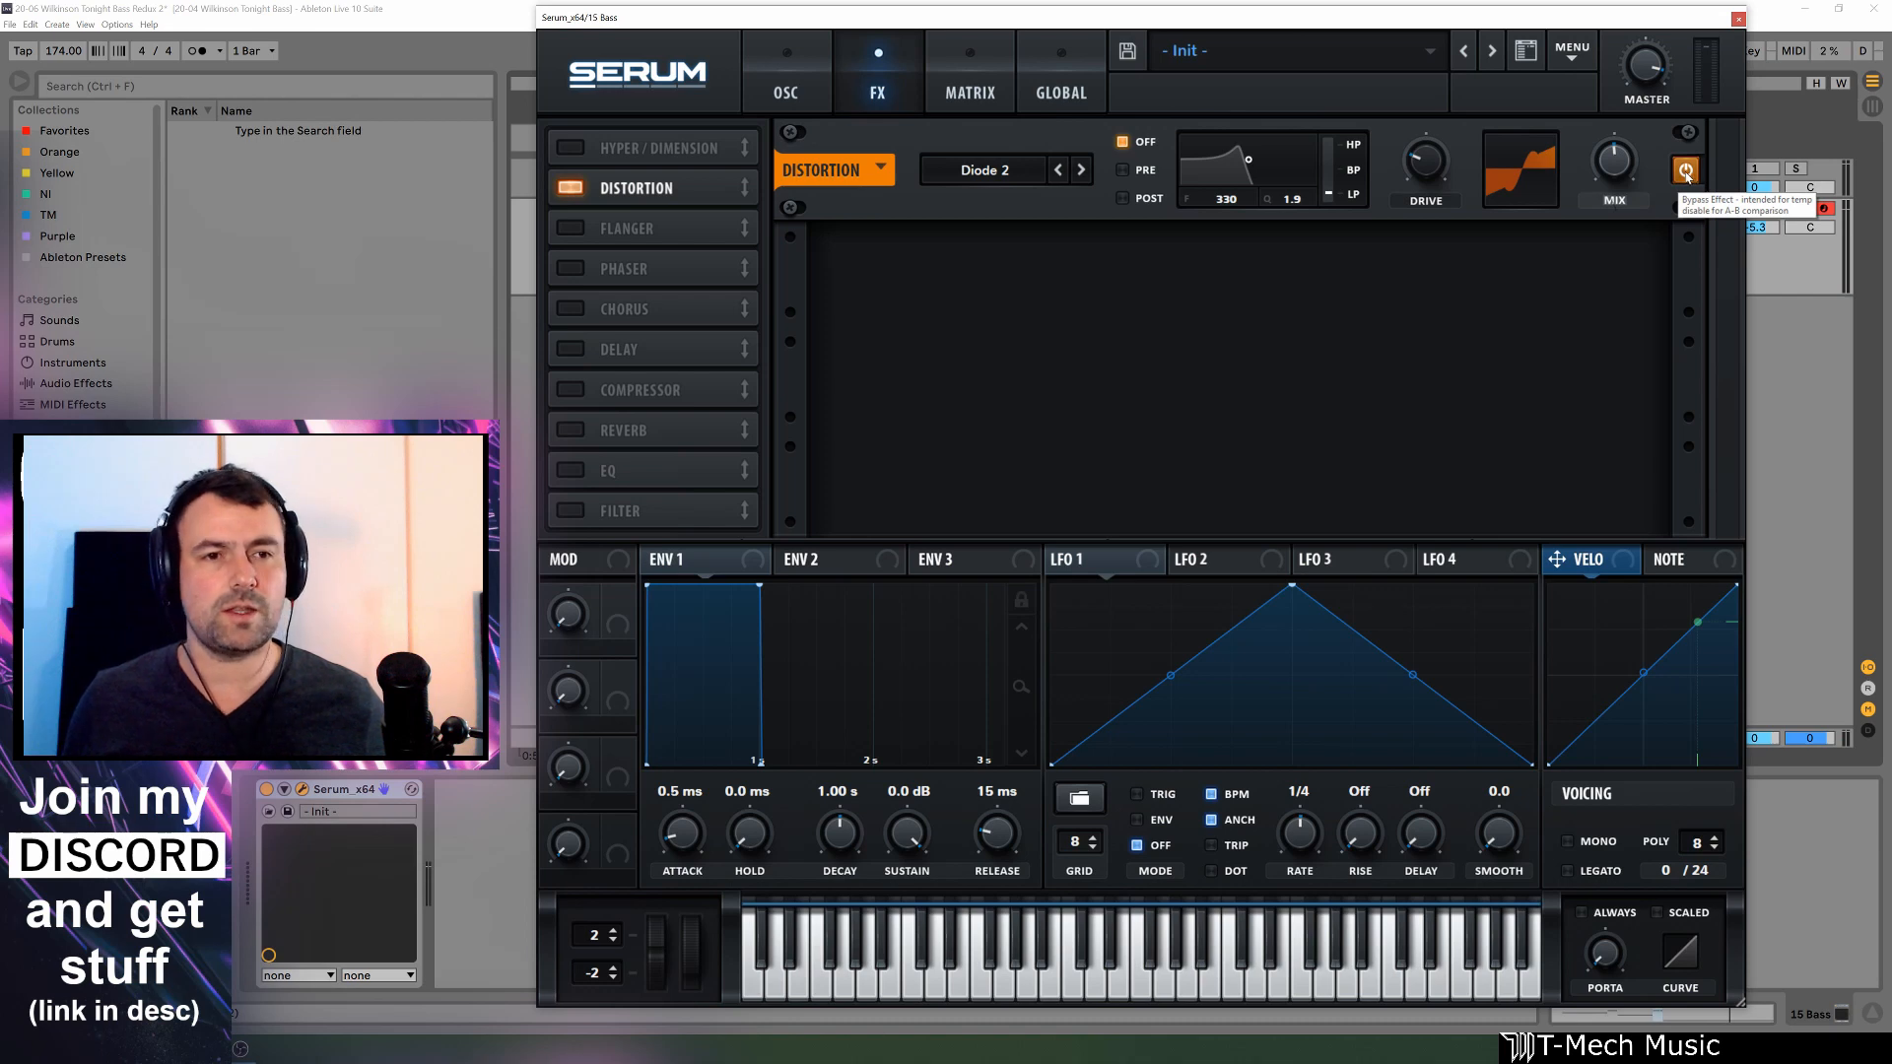
{"action": "left_click", "coordinate": [1686, 171]}
{"action": "left_click", "coordinate": [1687, 173]}
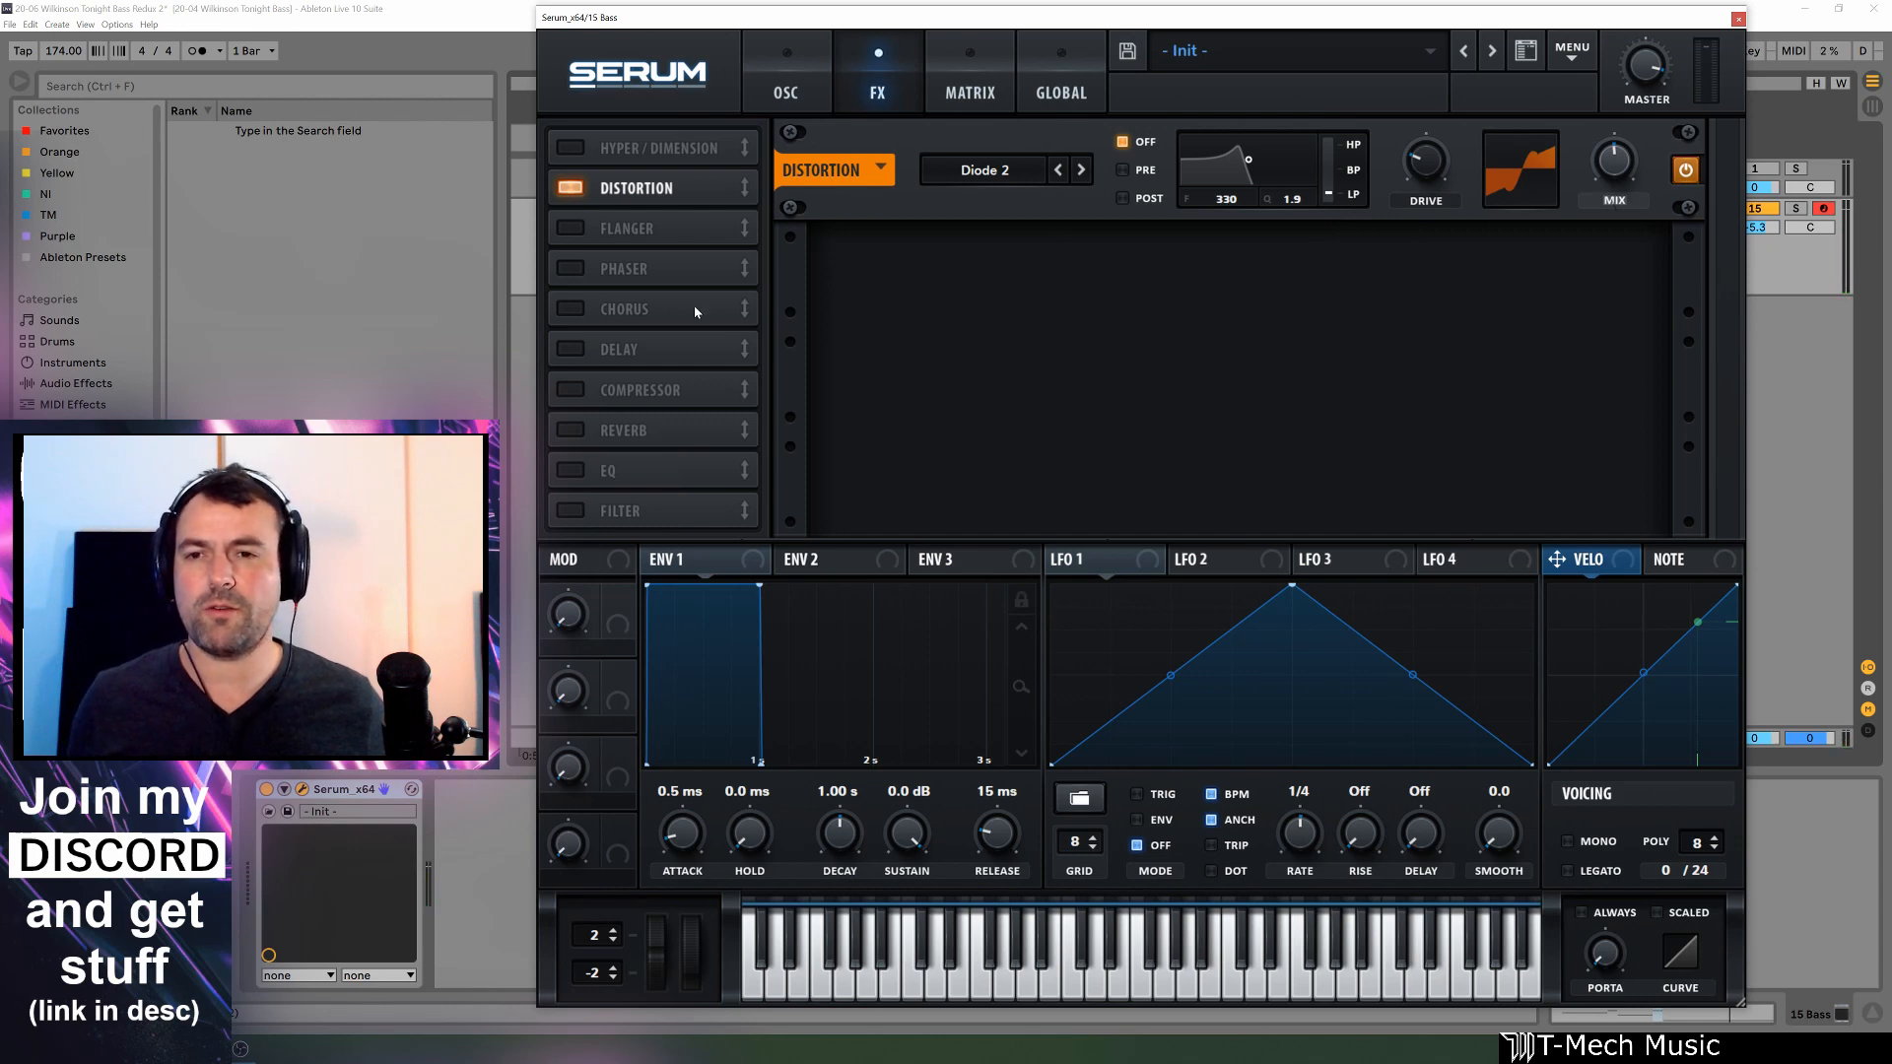
Enable the Compressor effect in multiband mode, raise its makeup gain to just below the midpoint and check it against bypass
{"action": "left_click", "coordinate": [563, 389]}
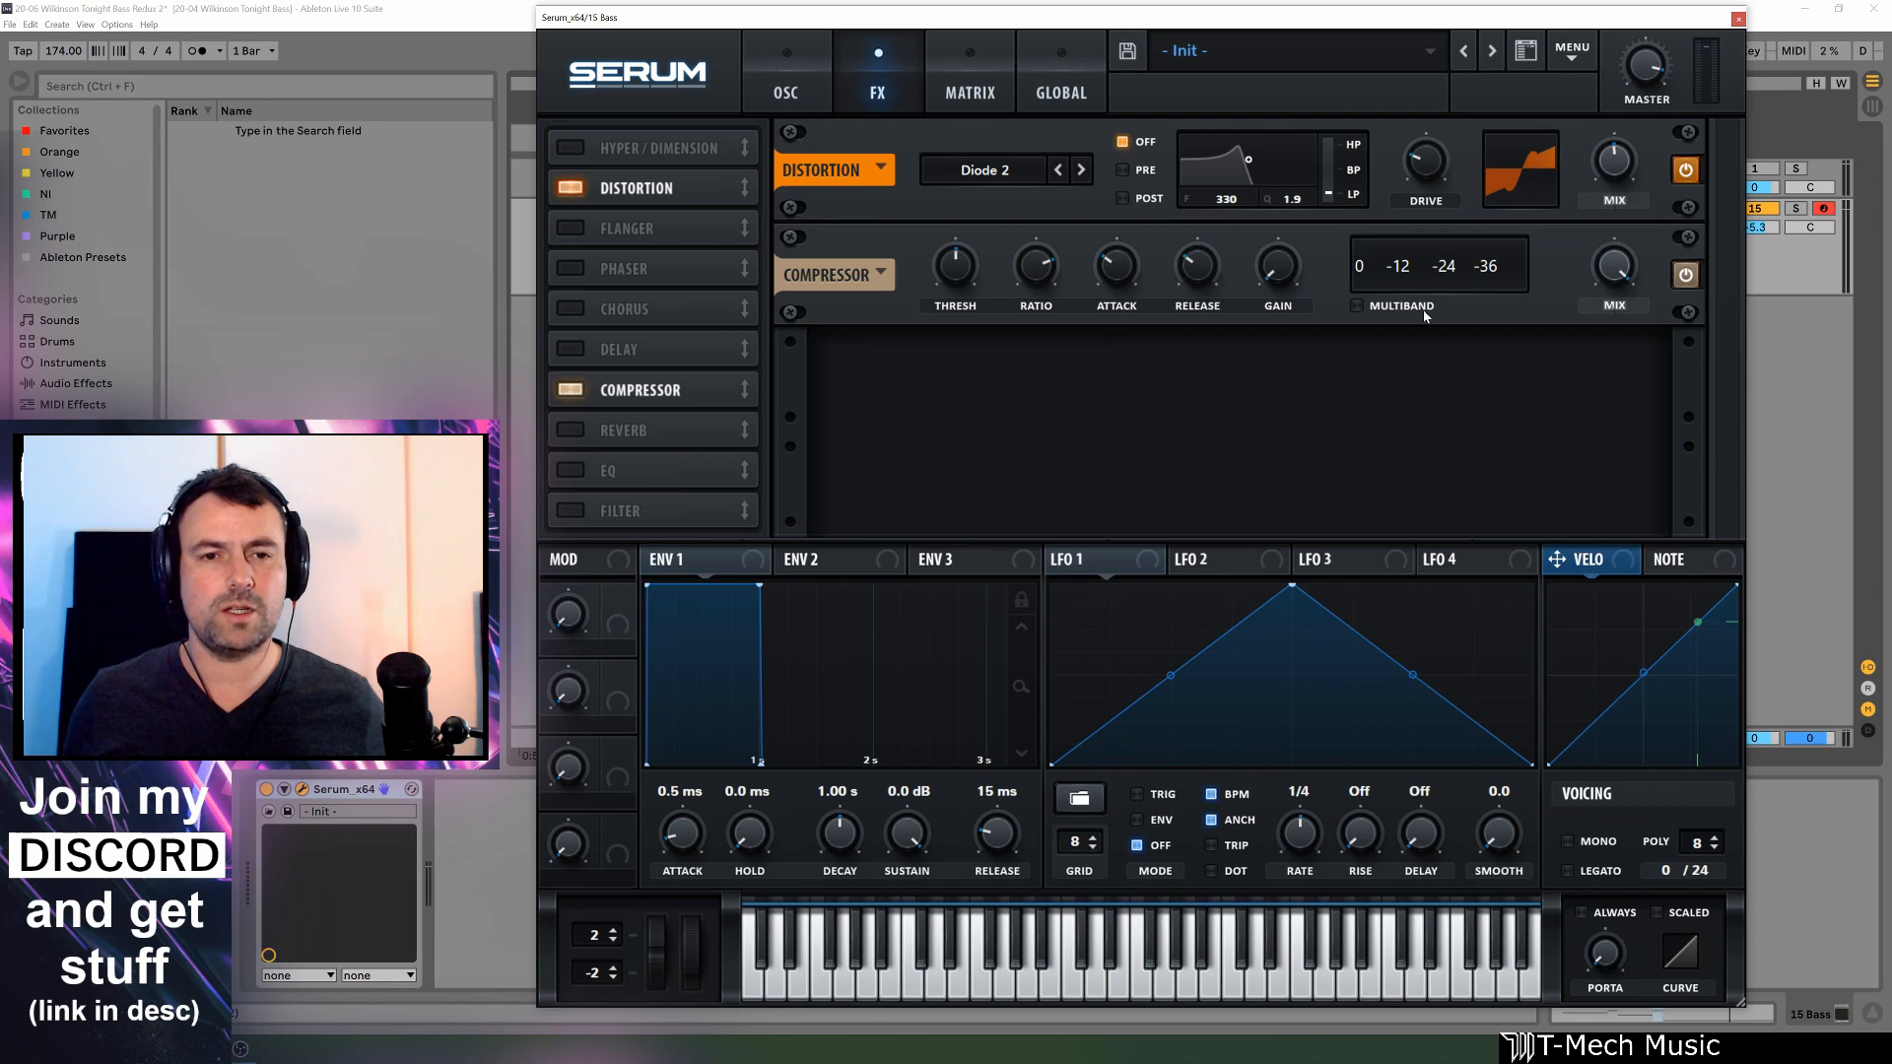
{"action": "left_click", "coordinate": [1364, 306]}
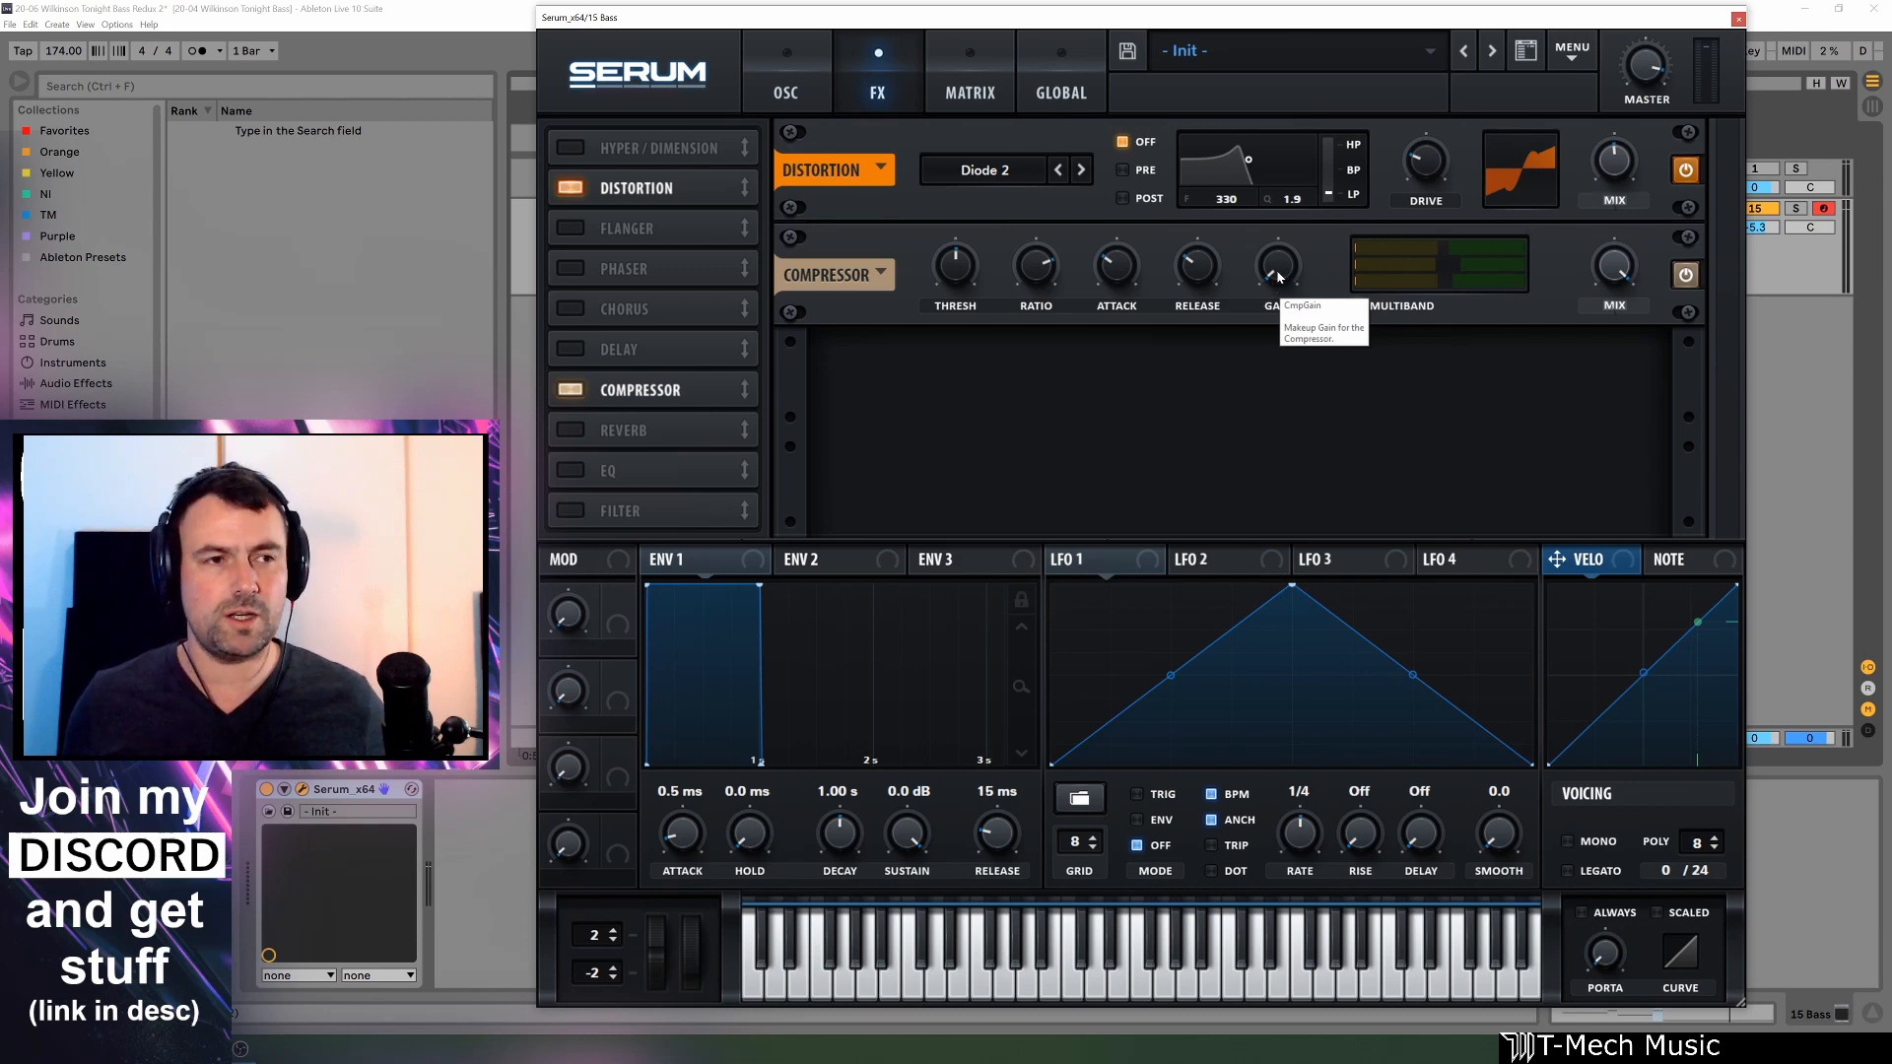
{"action": "left_click_drag", "start_coordinate": [1273, 277], "coordinate": [1273, 240]}
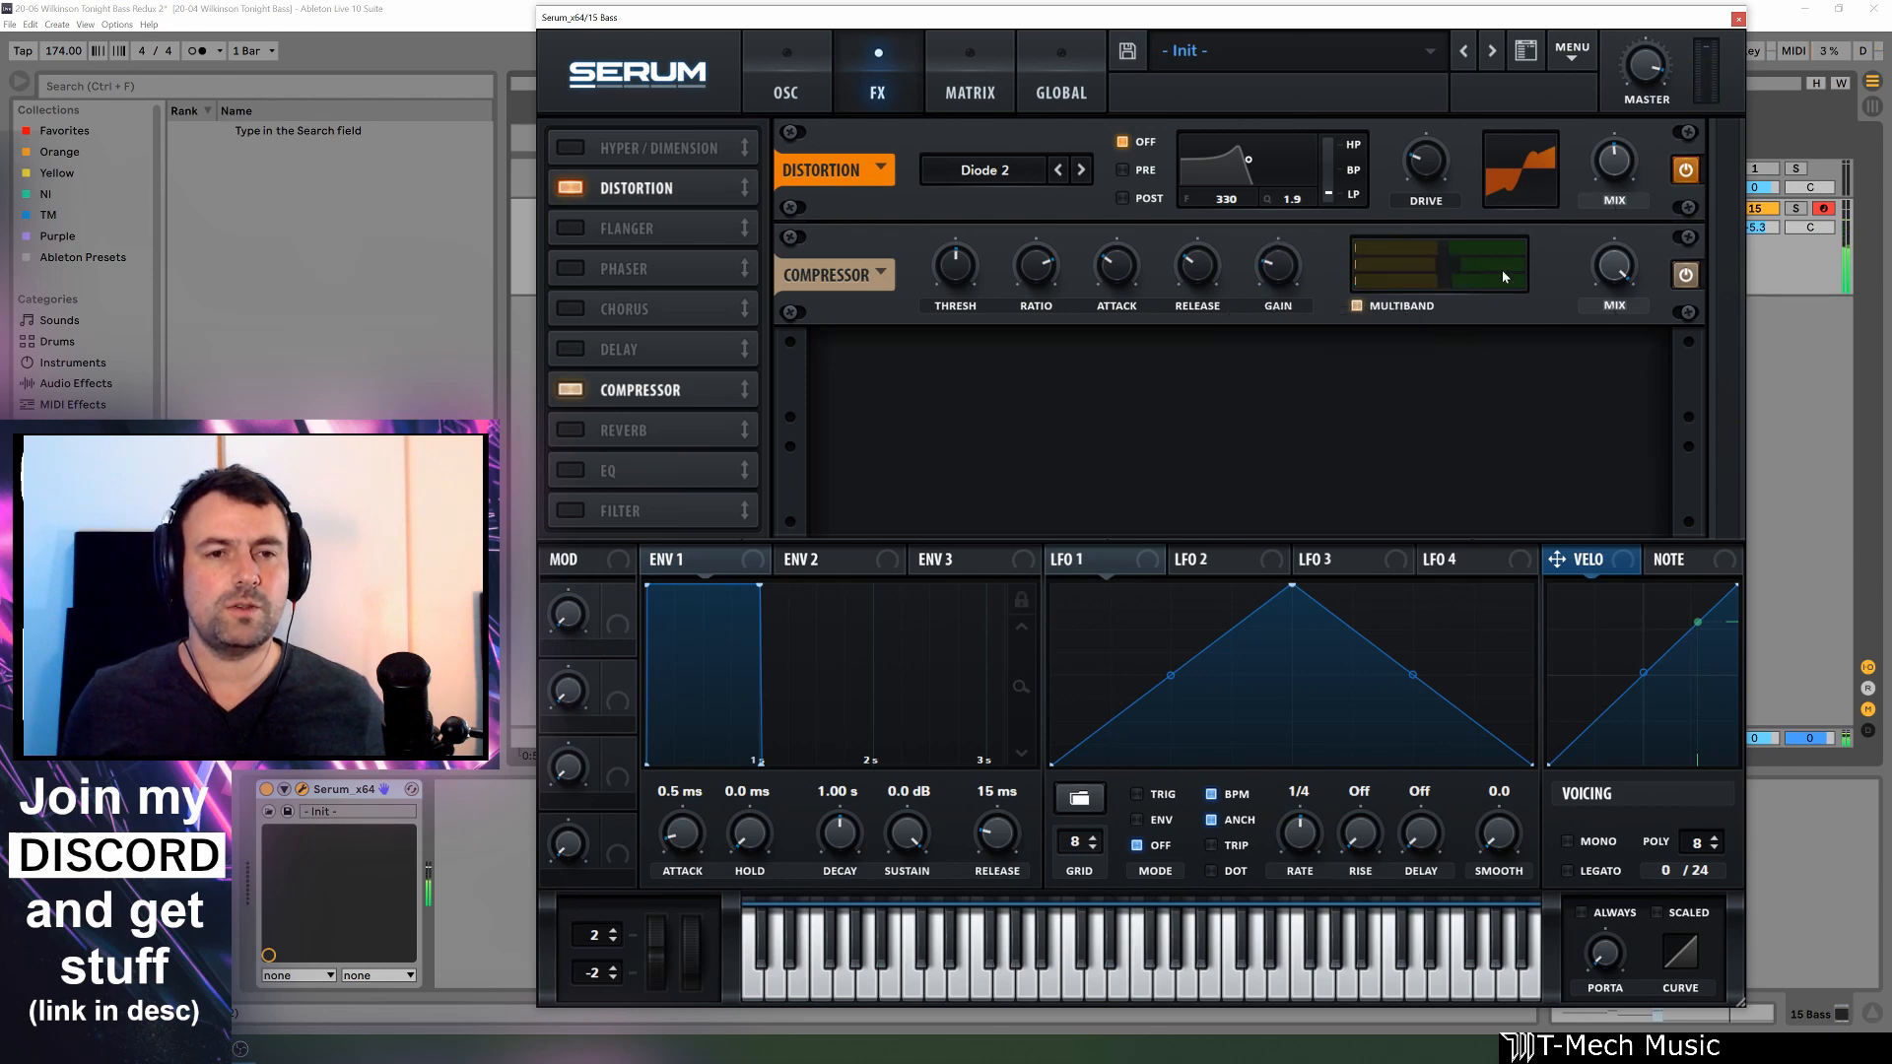
{"action": "left_click", "coordinate": [1686, 277]}
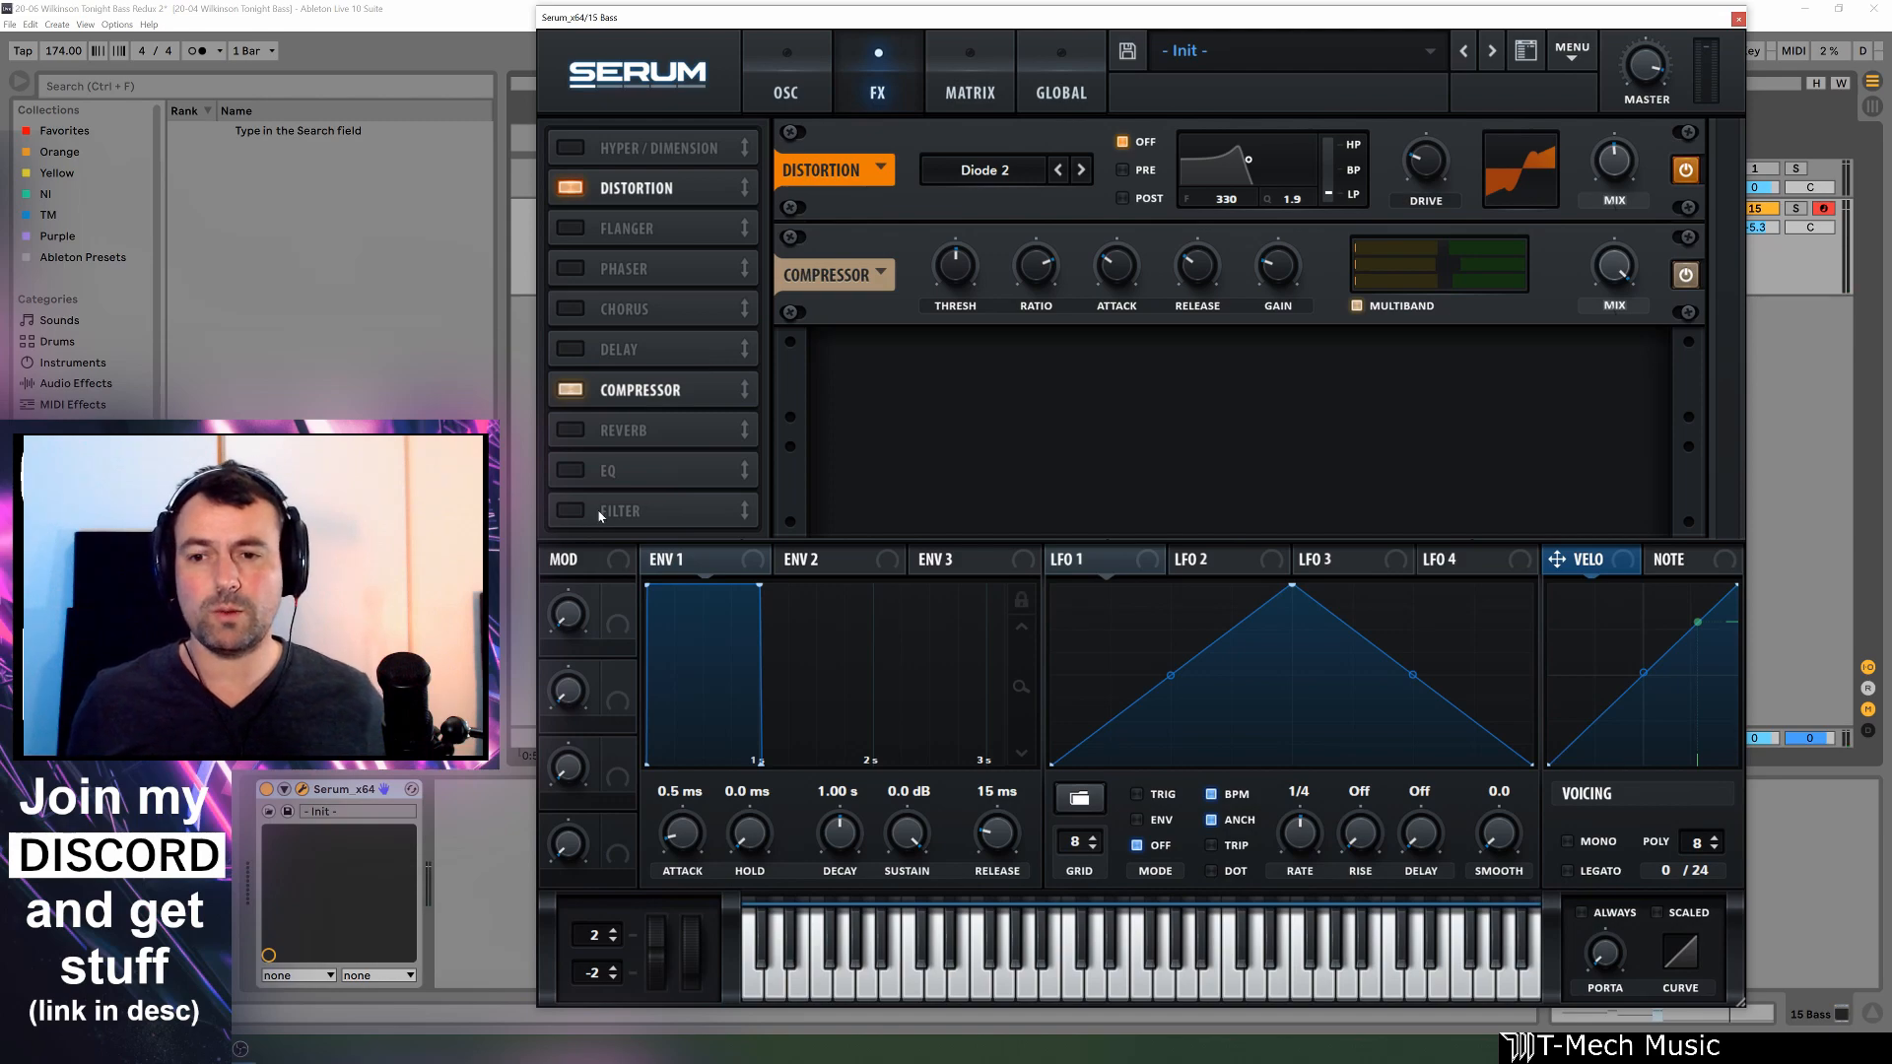
Enable the Filter effect with the MG Low 24 type and raise its cutoff slightly above the midpoint
{"action": "left_click", "coordinate": [572, 512]}
{"action": "left_click", "coordinate": [1031, 384]}
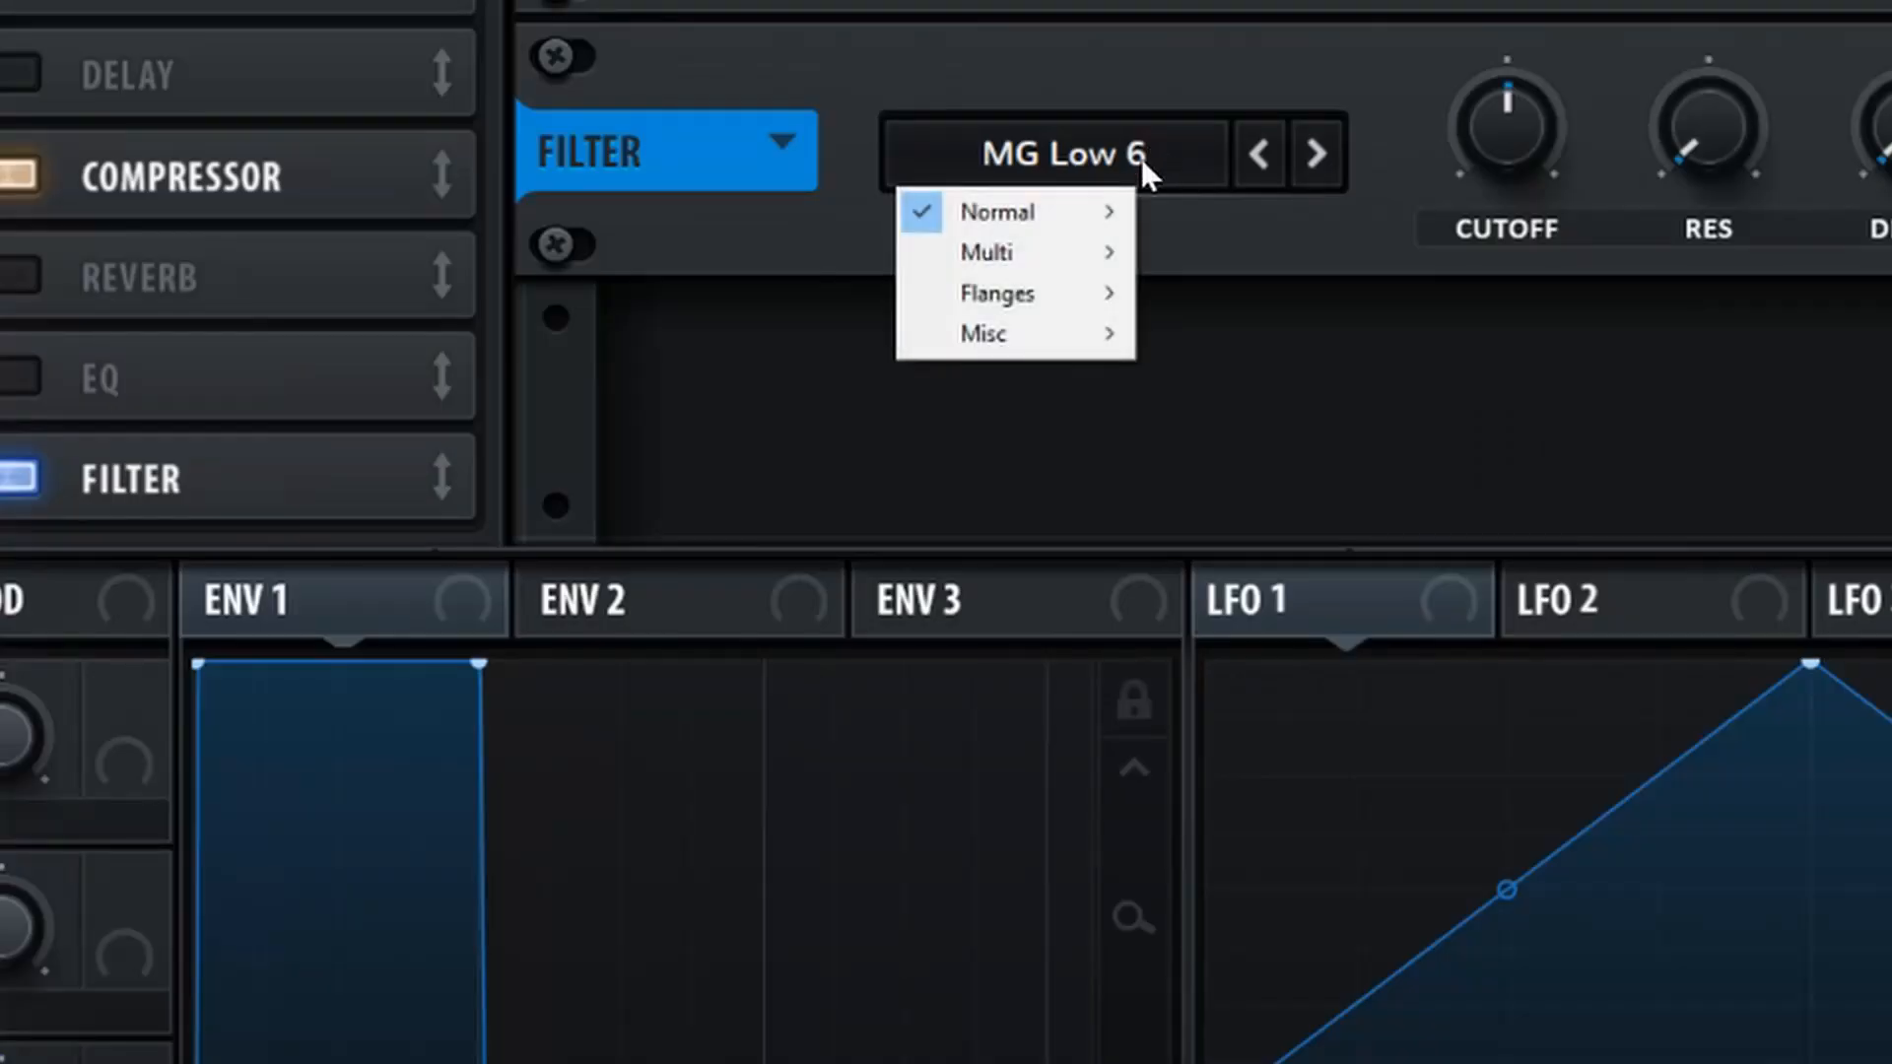
{"action": "mouse_move", "coordinate": [1015, 407]}
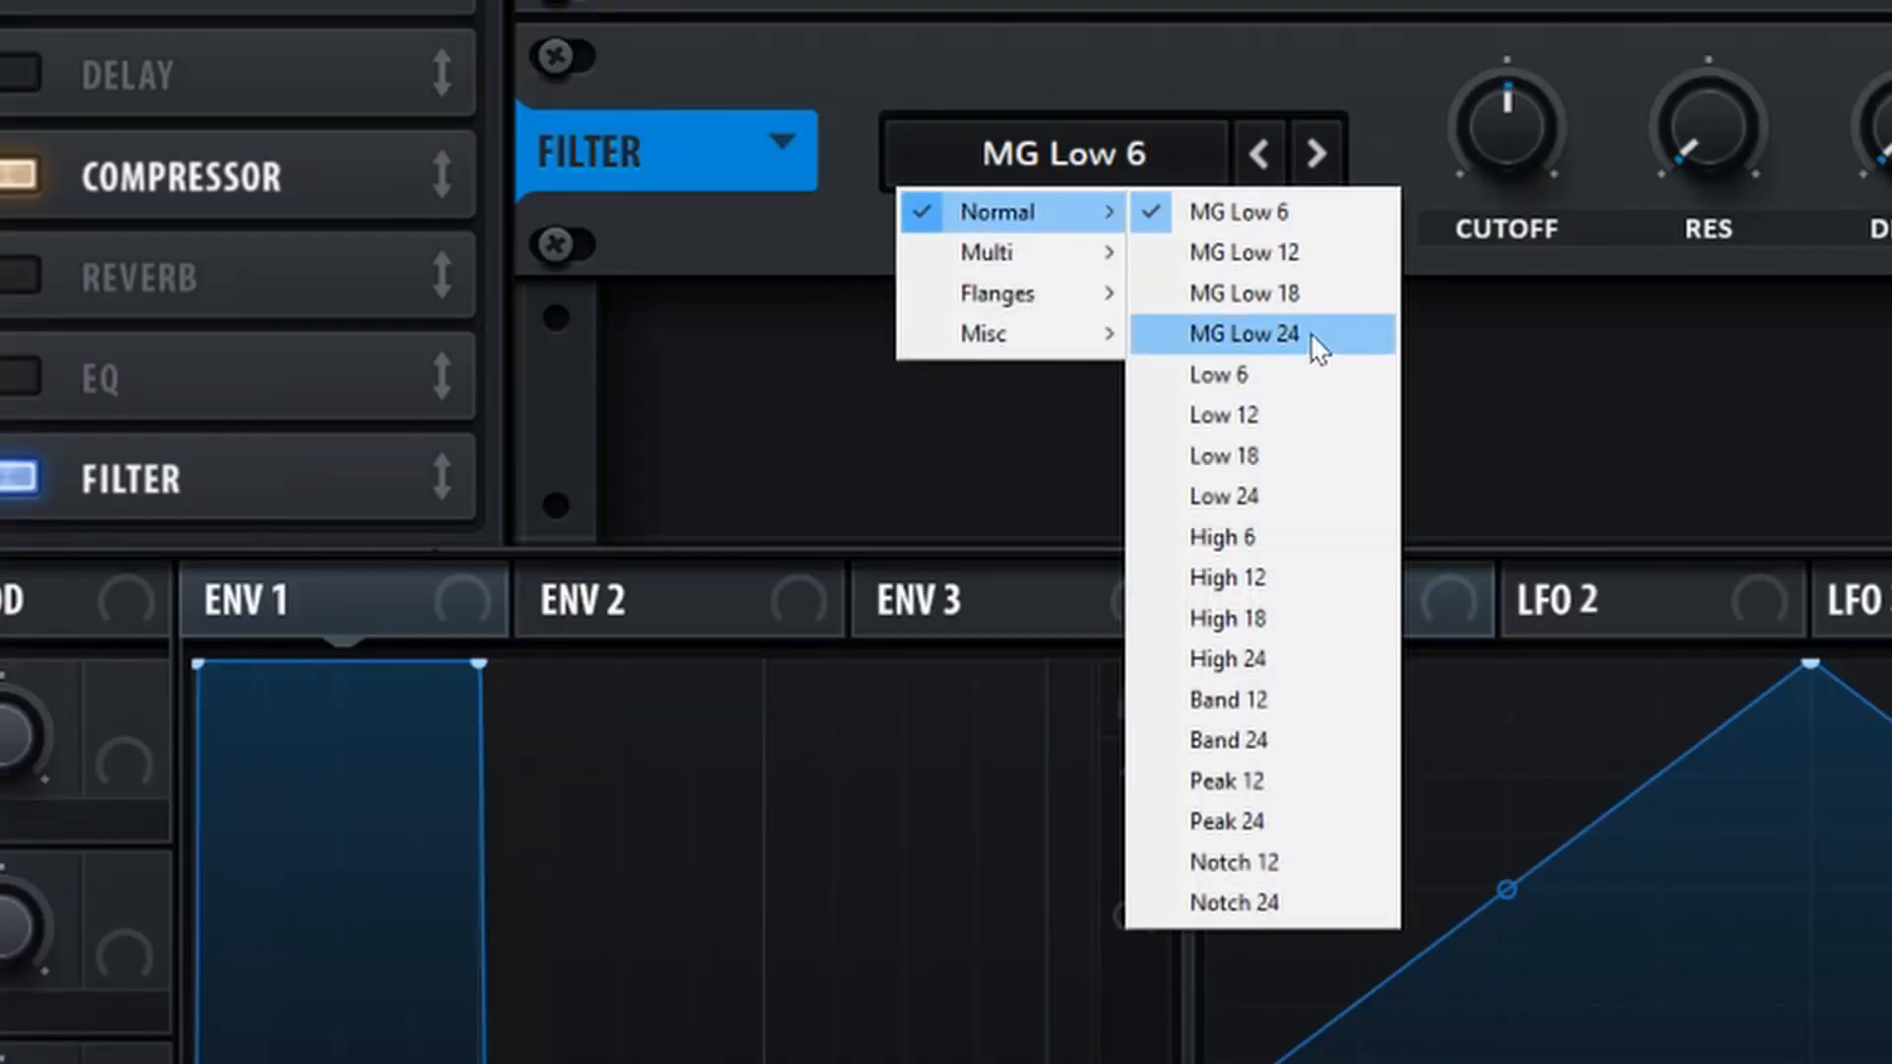
{"action": "left_click", "coordinate": [1313, 340]}
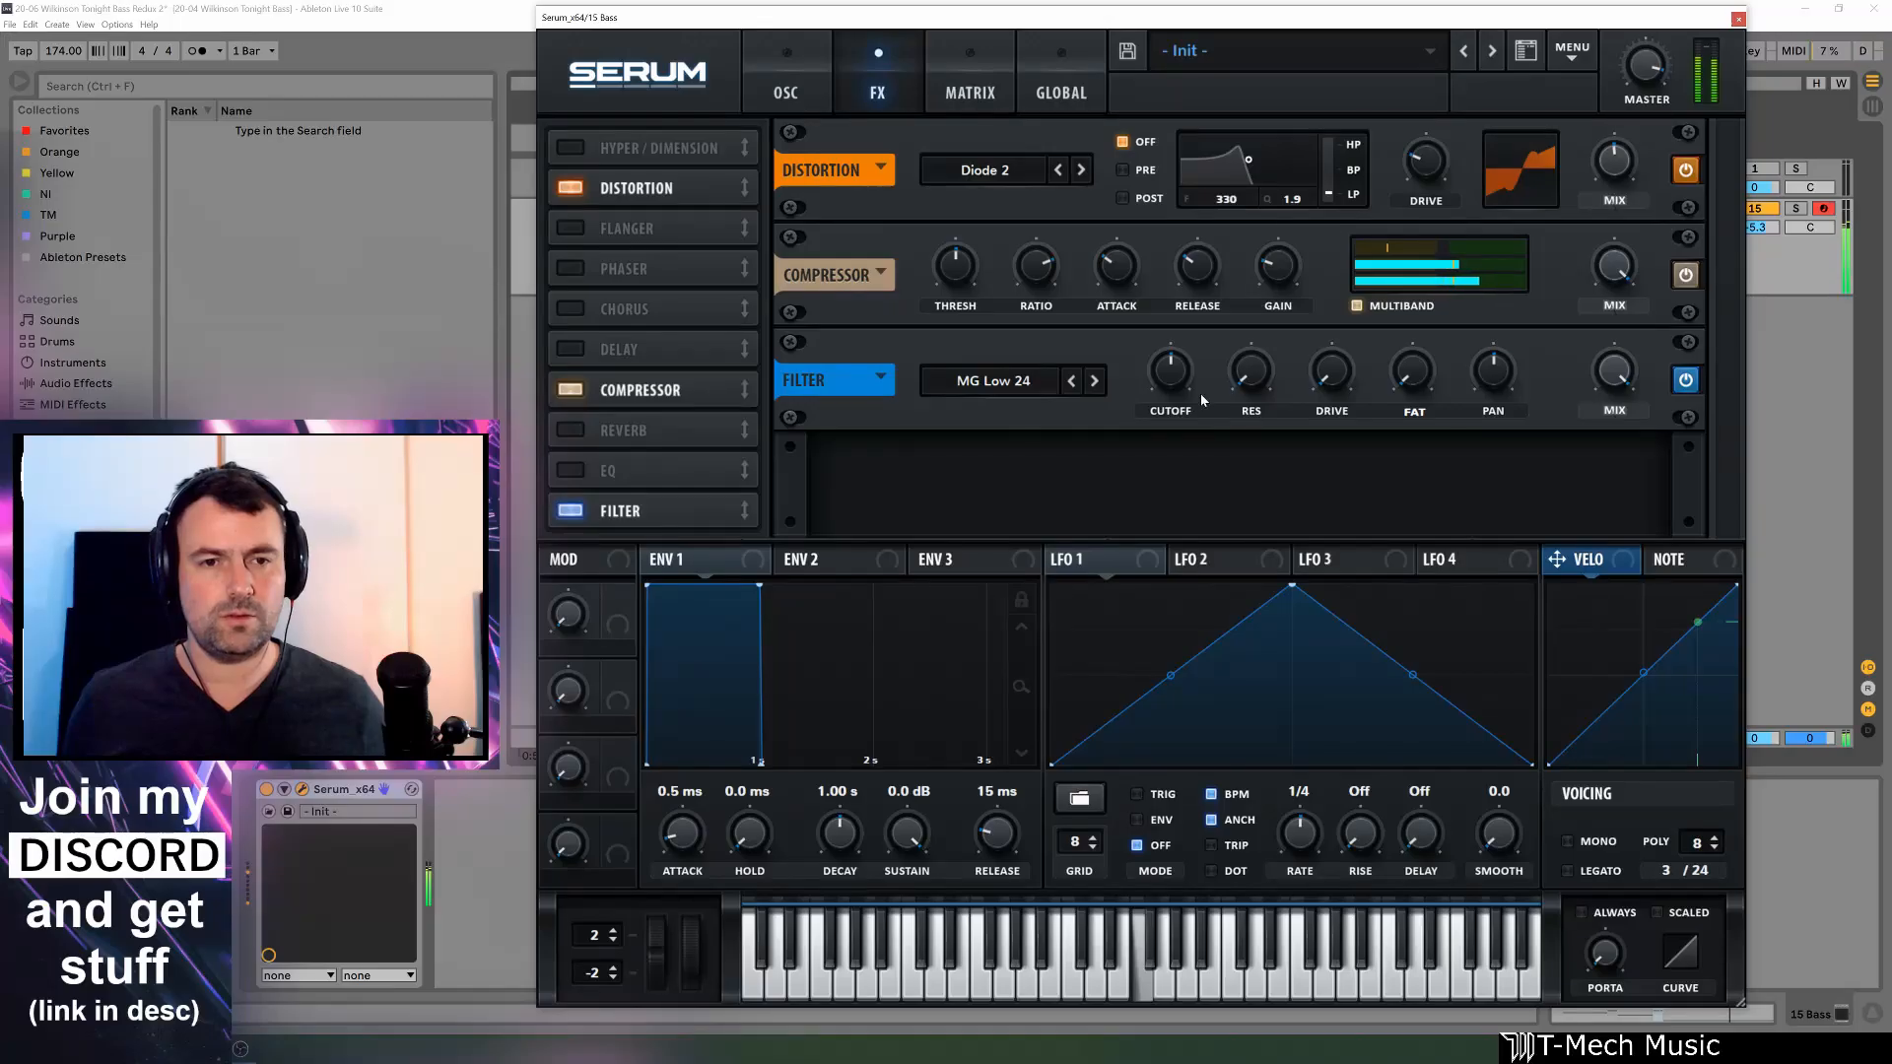
{"action": "mouse_move", "coordinate": [1543, 118]}
{"action": "left_mouse_down"}
{"action": "mouse_move", "coordinate": [1543, 148]}
{"action": "mouse_move", "coordinate": [1543, 118]}
{"action": "left_mouse_up"}
{"action": "left_click_drag", "start_coordinate": [1184, 366], "coordinate": [1183, 373]}
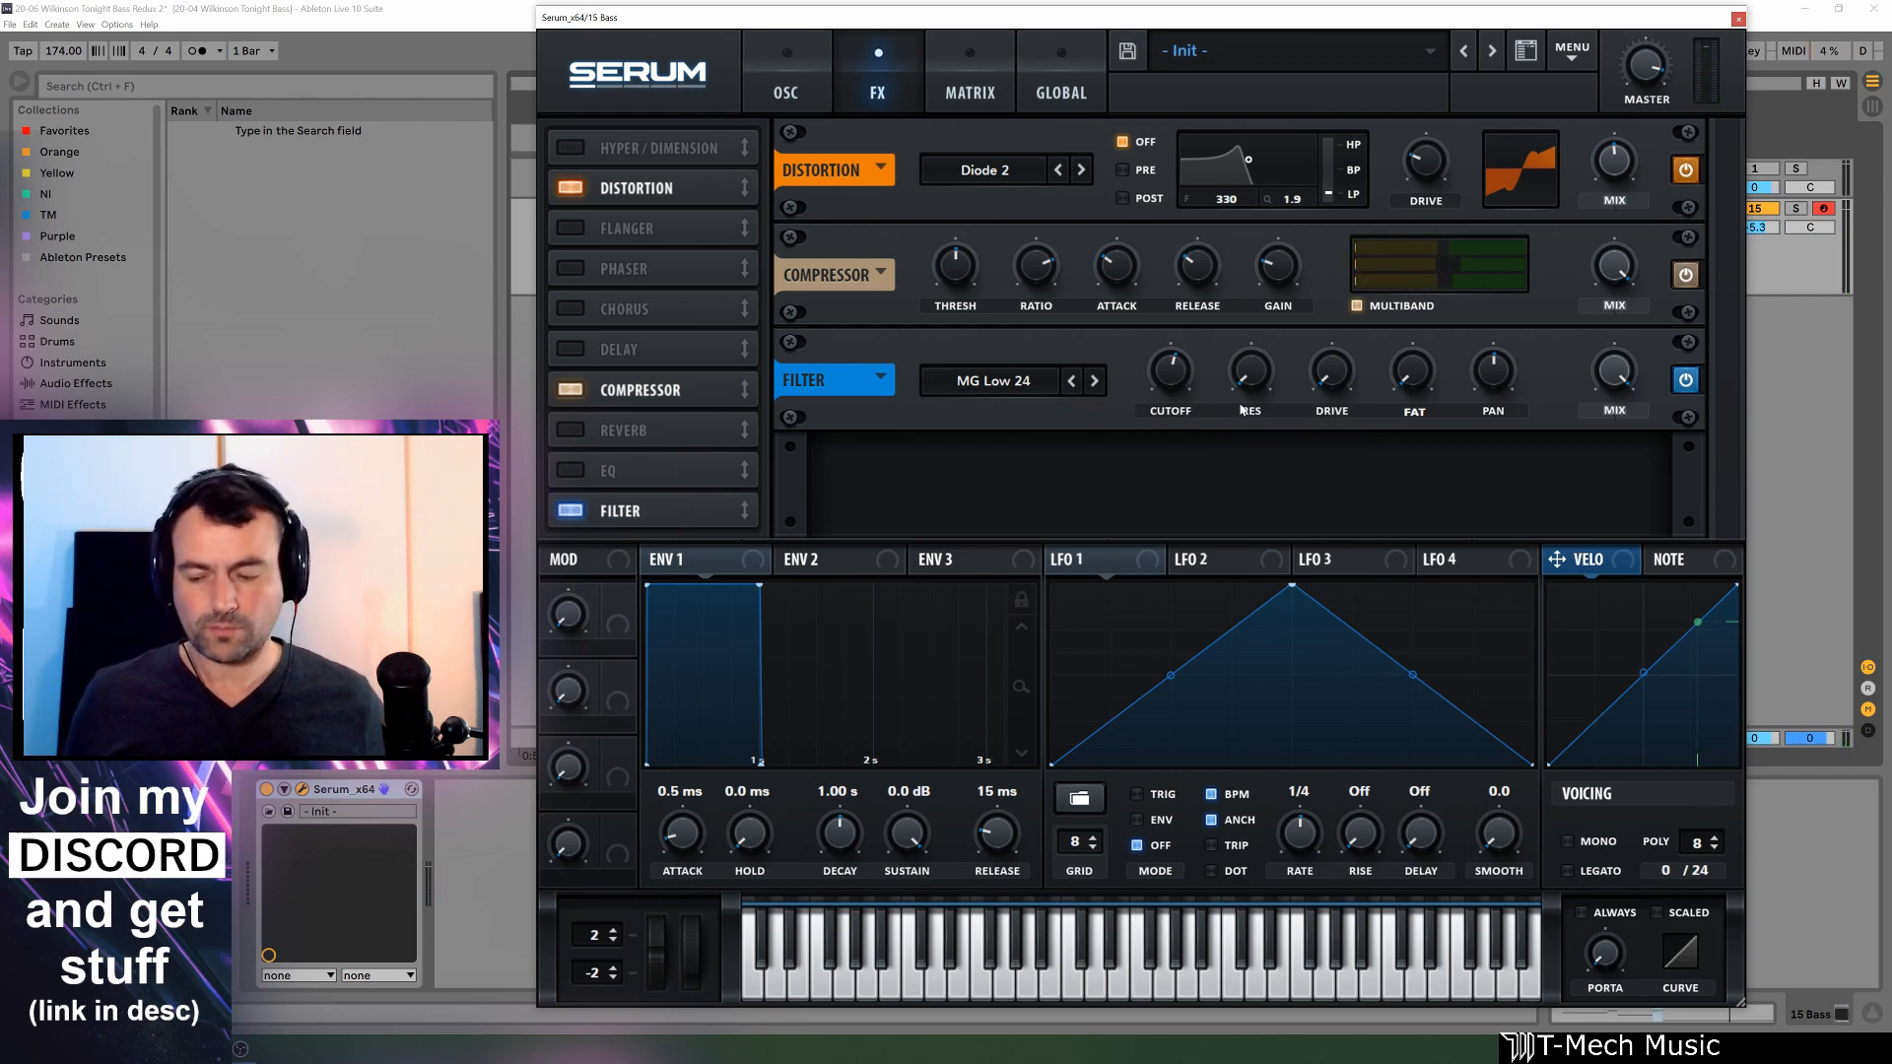
Play the Bass clip in the arrangement with the synth window moved aside, and bring the window back
{"action": "left_click_drag", "start_coordinate": [1221, 16], "coordinate": [1052, 265]}
{"action": "left_click", "coordinate": [690, 208]}
{"action": "key", "text": "space"}
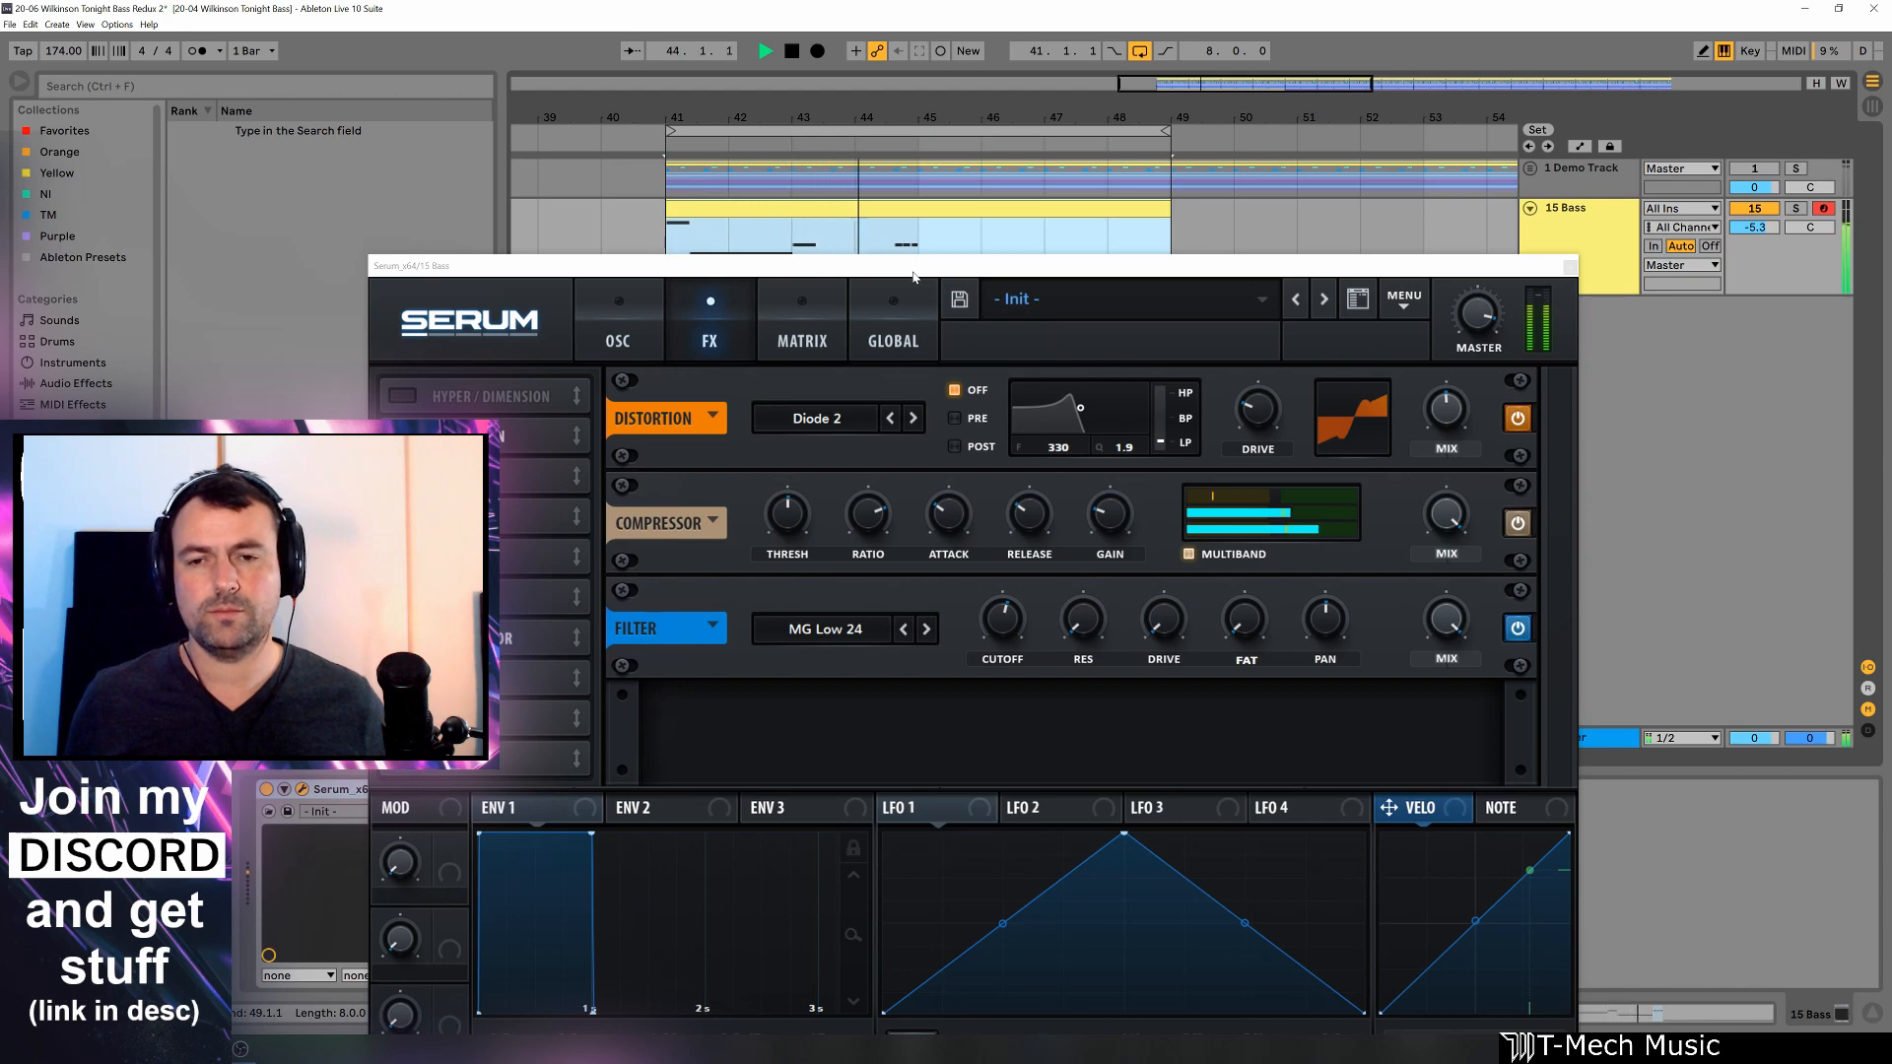
{"action": "left_click_drag", "start_coordinate": [914, 277], "coordinate": [956, 33]}
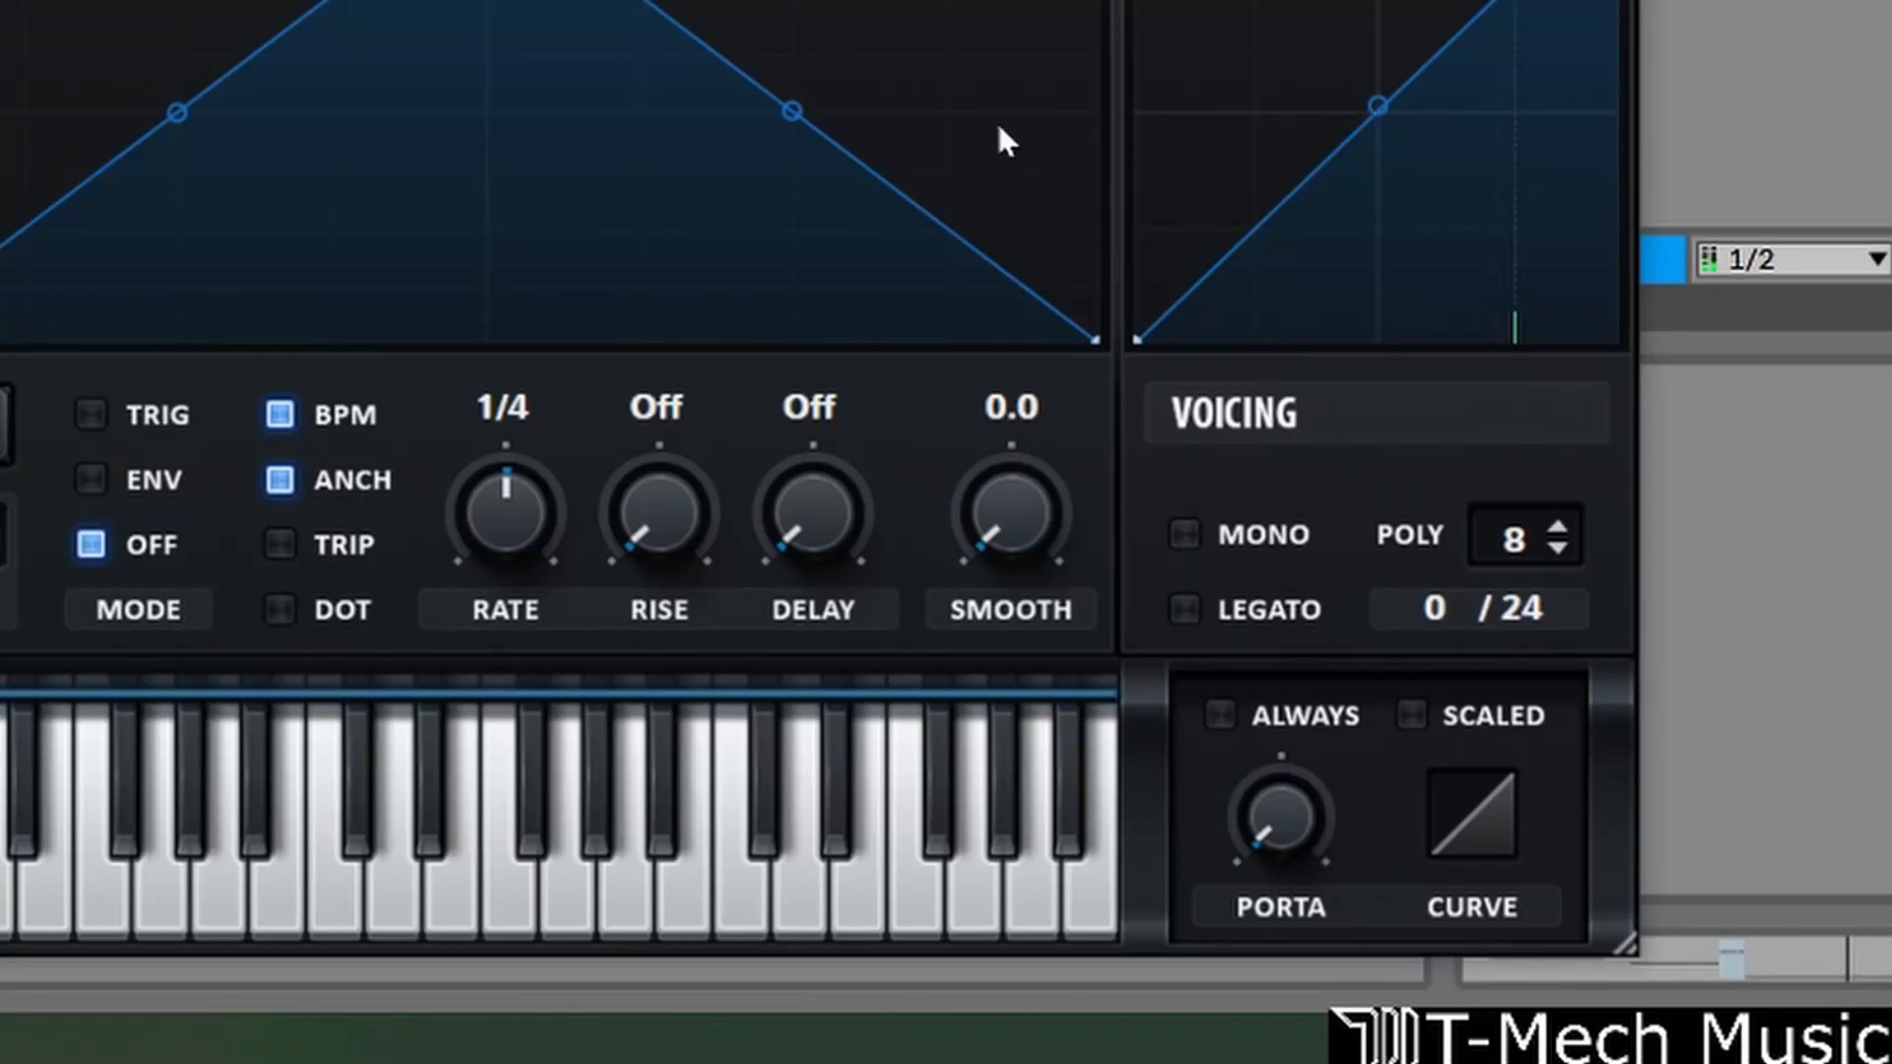
Set the synth's voicing to Mono with Legato enabled
{"action": "left_click", "coordinate": [1185, 534]}
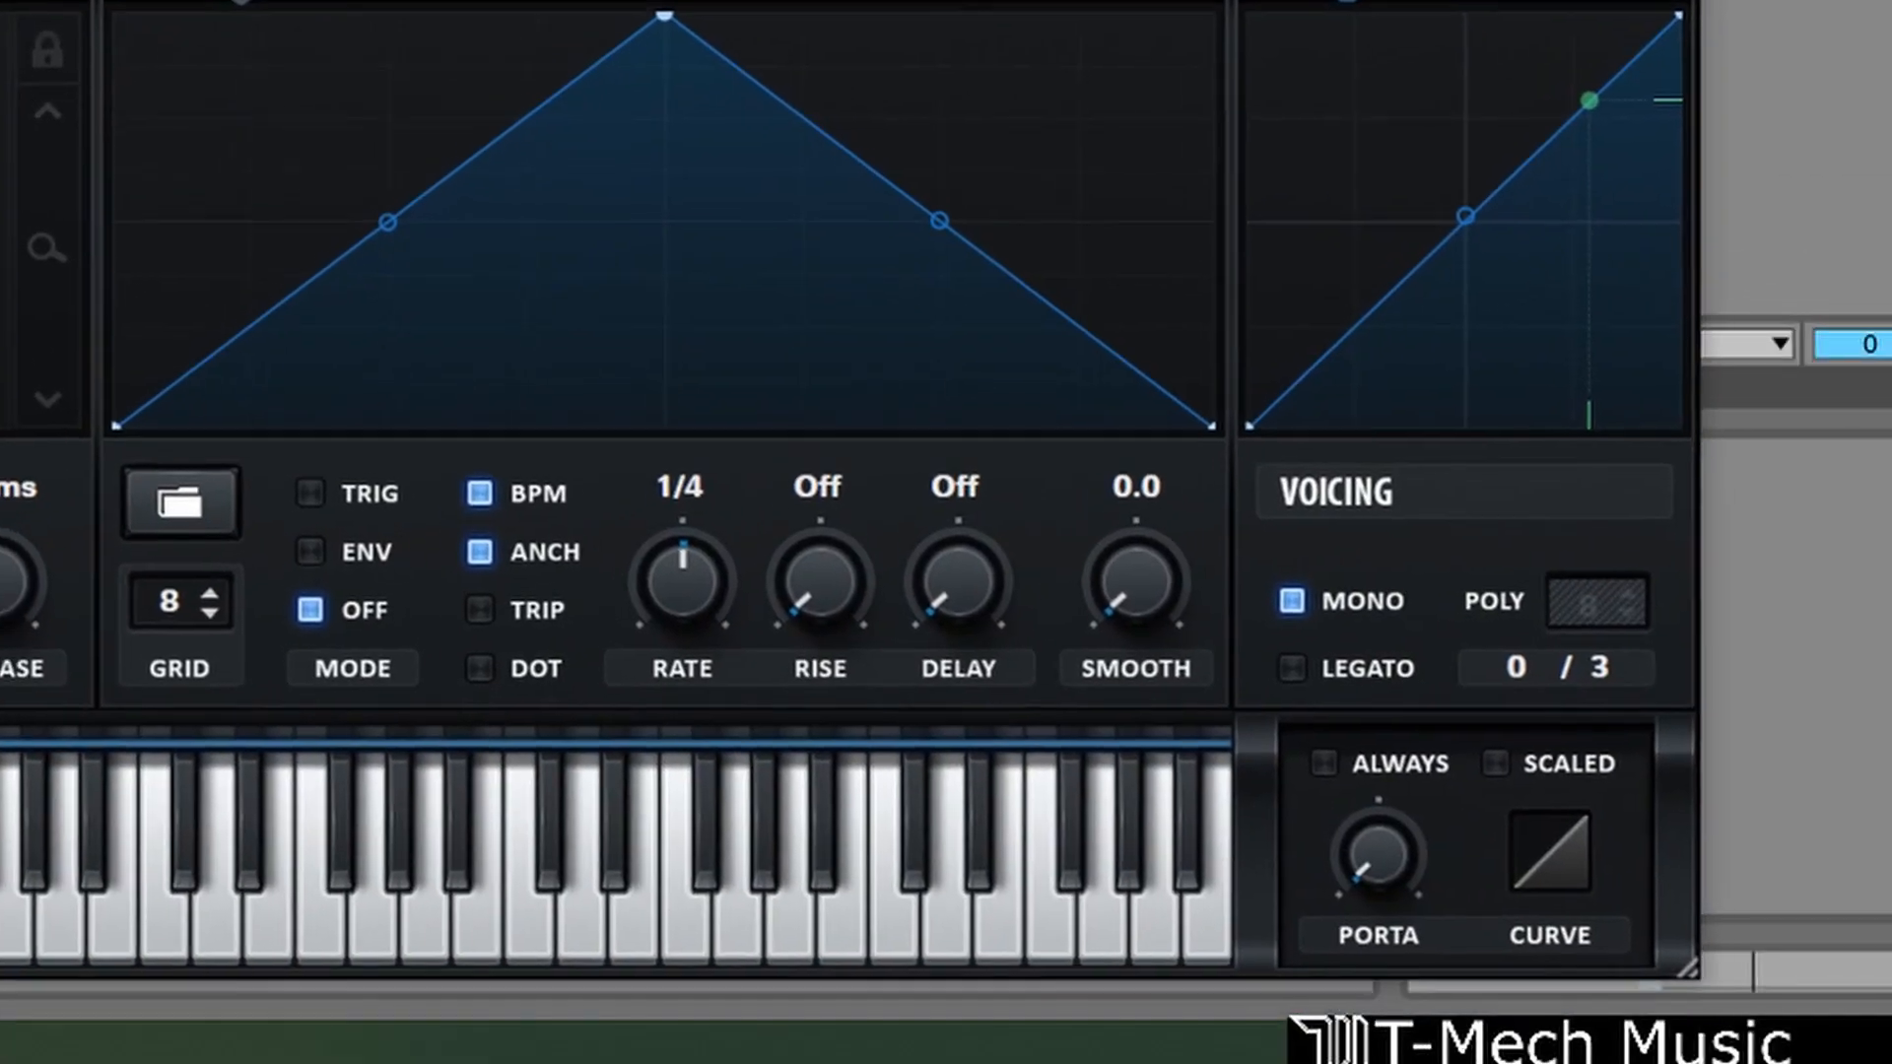
{"action": "left_click_drag", "start_coordinate": [956, 17], "coordinate": [1048, 14]}
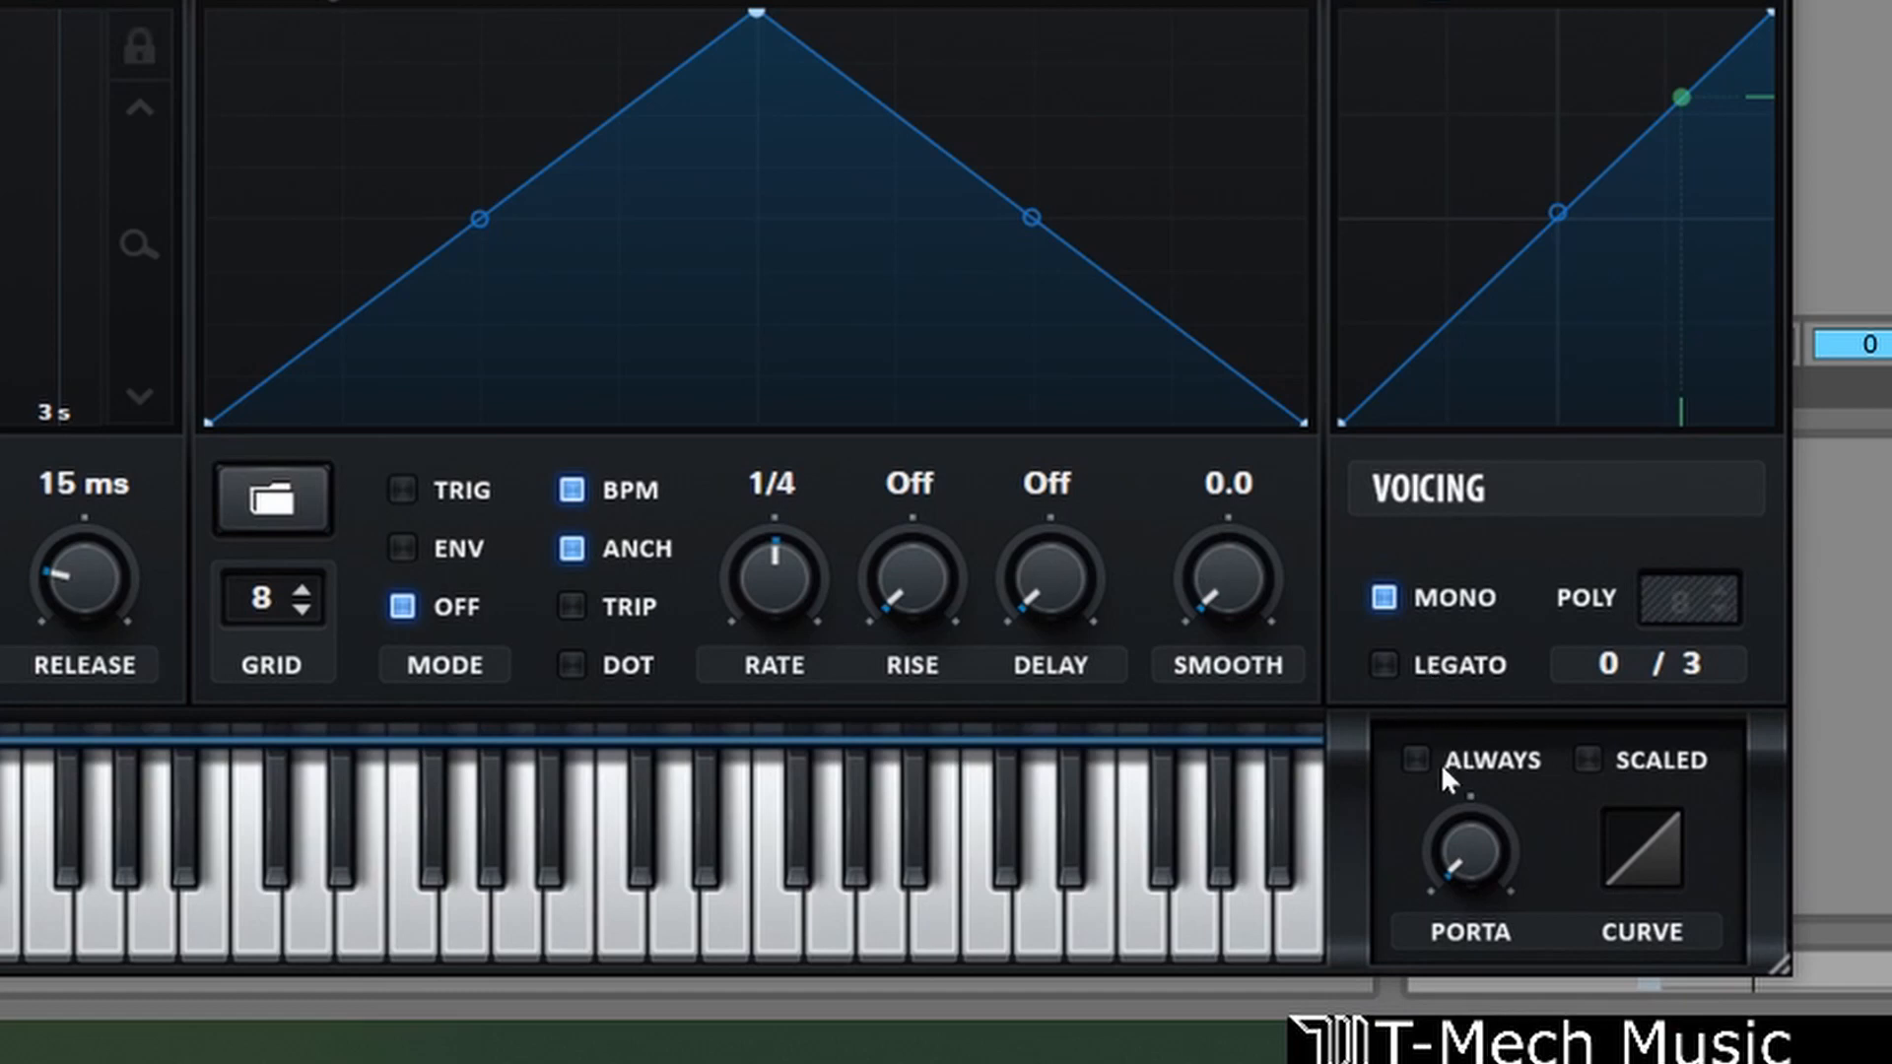
{"action": "left_click_drag", "start_coordinate": [1451, 877], "coordinate": [1465, 708]}
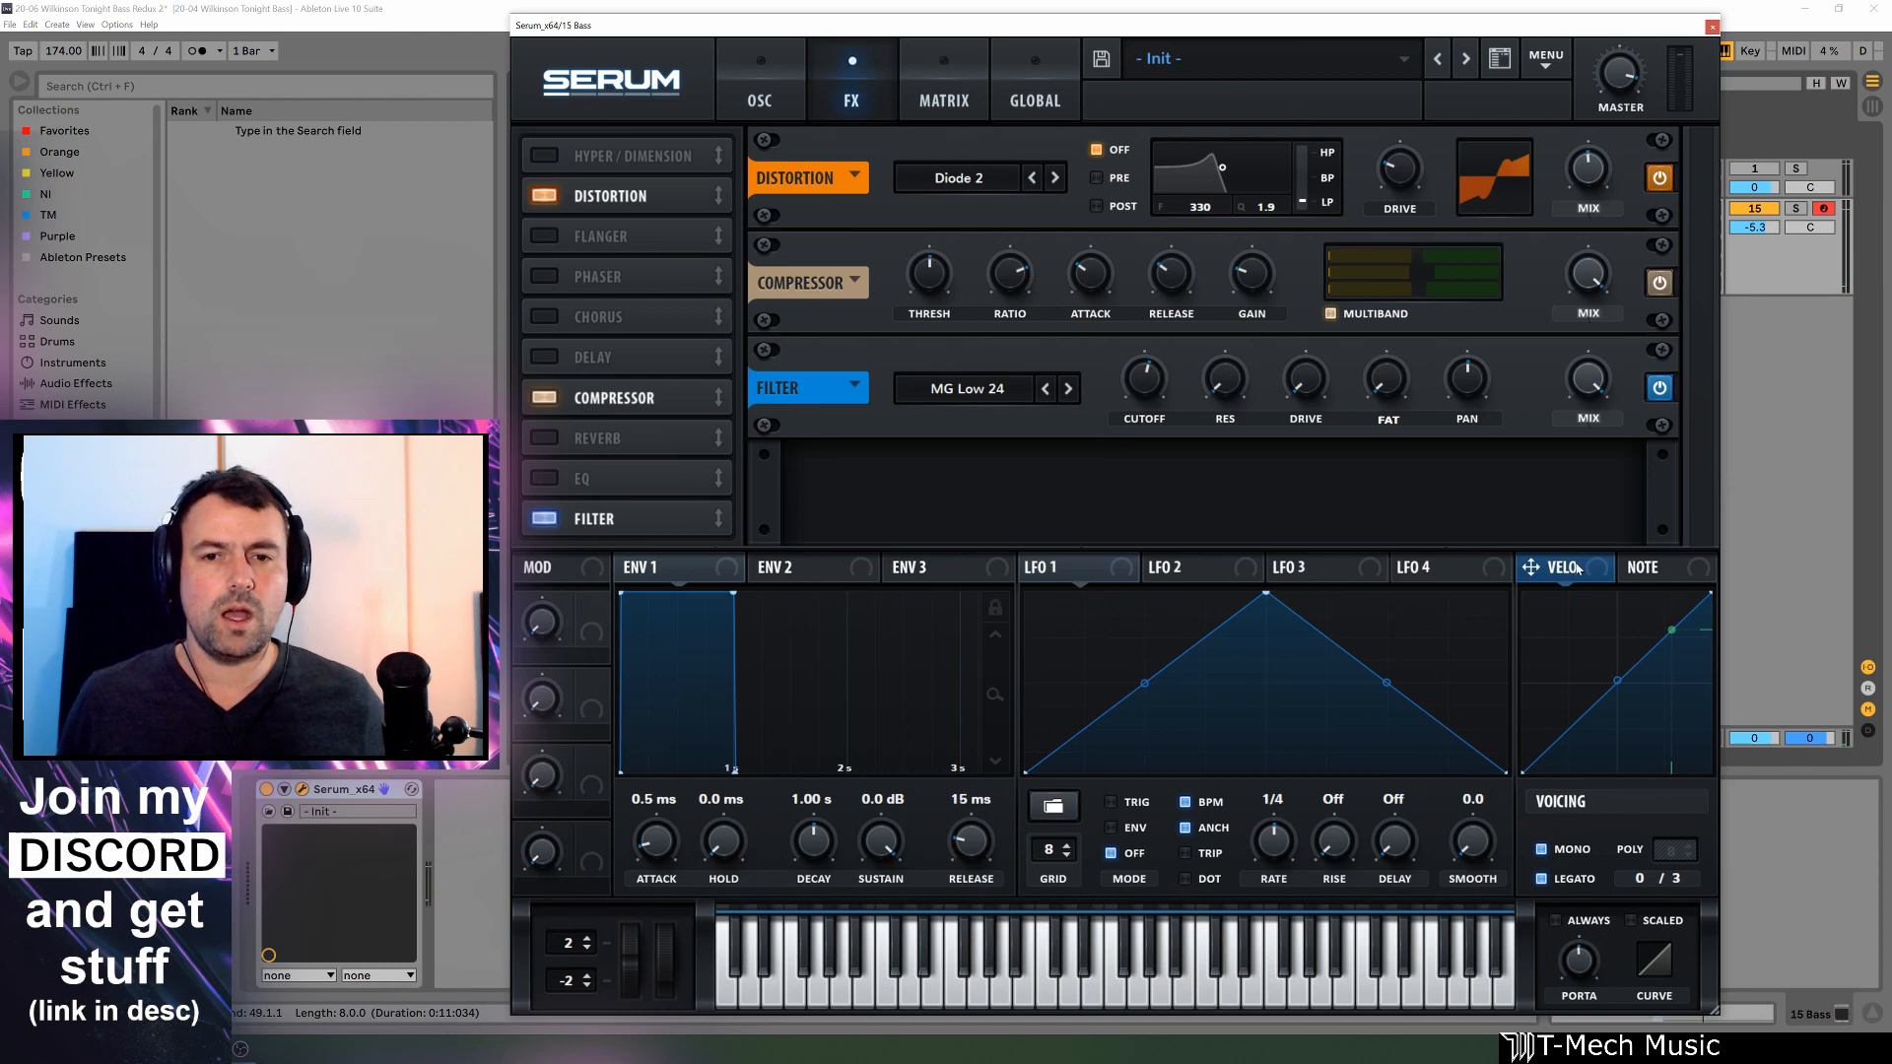
Assign the Note source to the effects filter's cutoff and lower the base cutoff below its midpoint
{"action": "left_click", "coordinate": [1629, 569]}
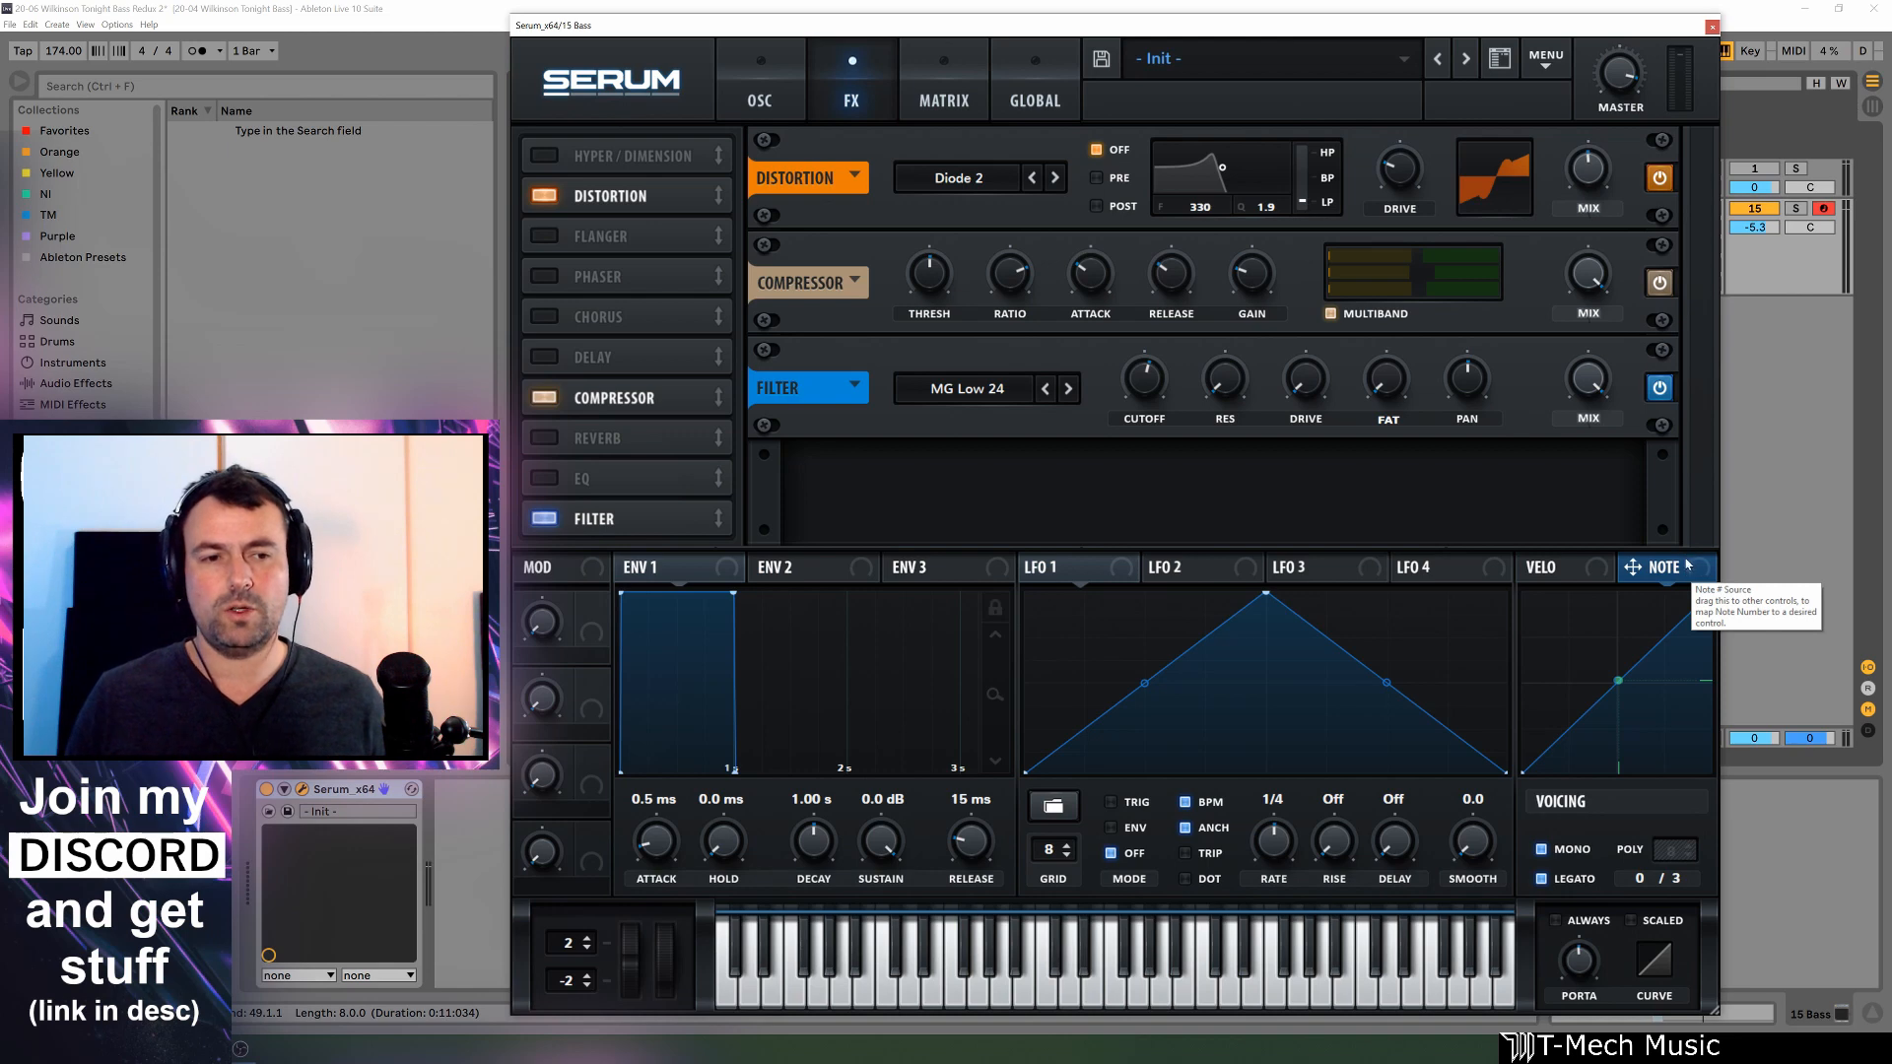
{"action": "left_click_drag", "start_coordinate": [1693, 577], "coordinate": [1146, 389]}
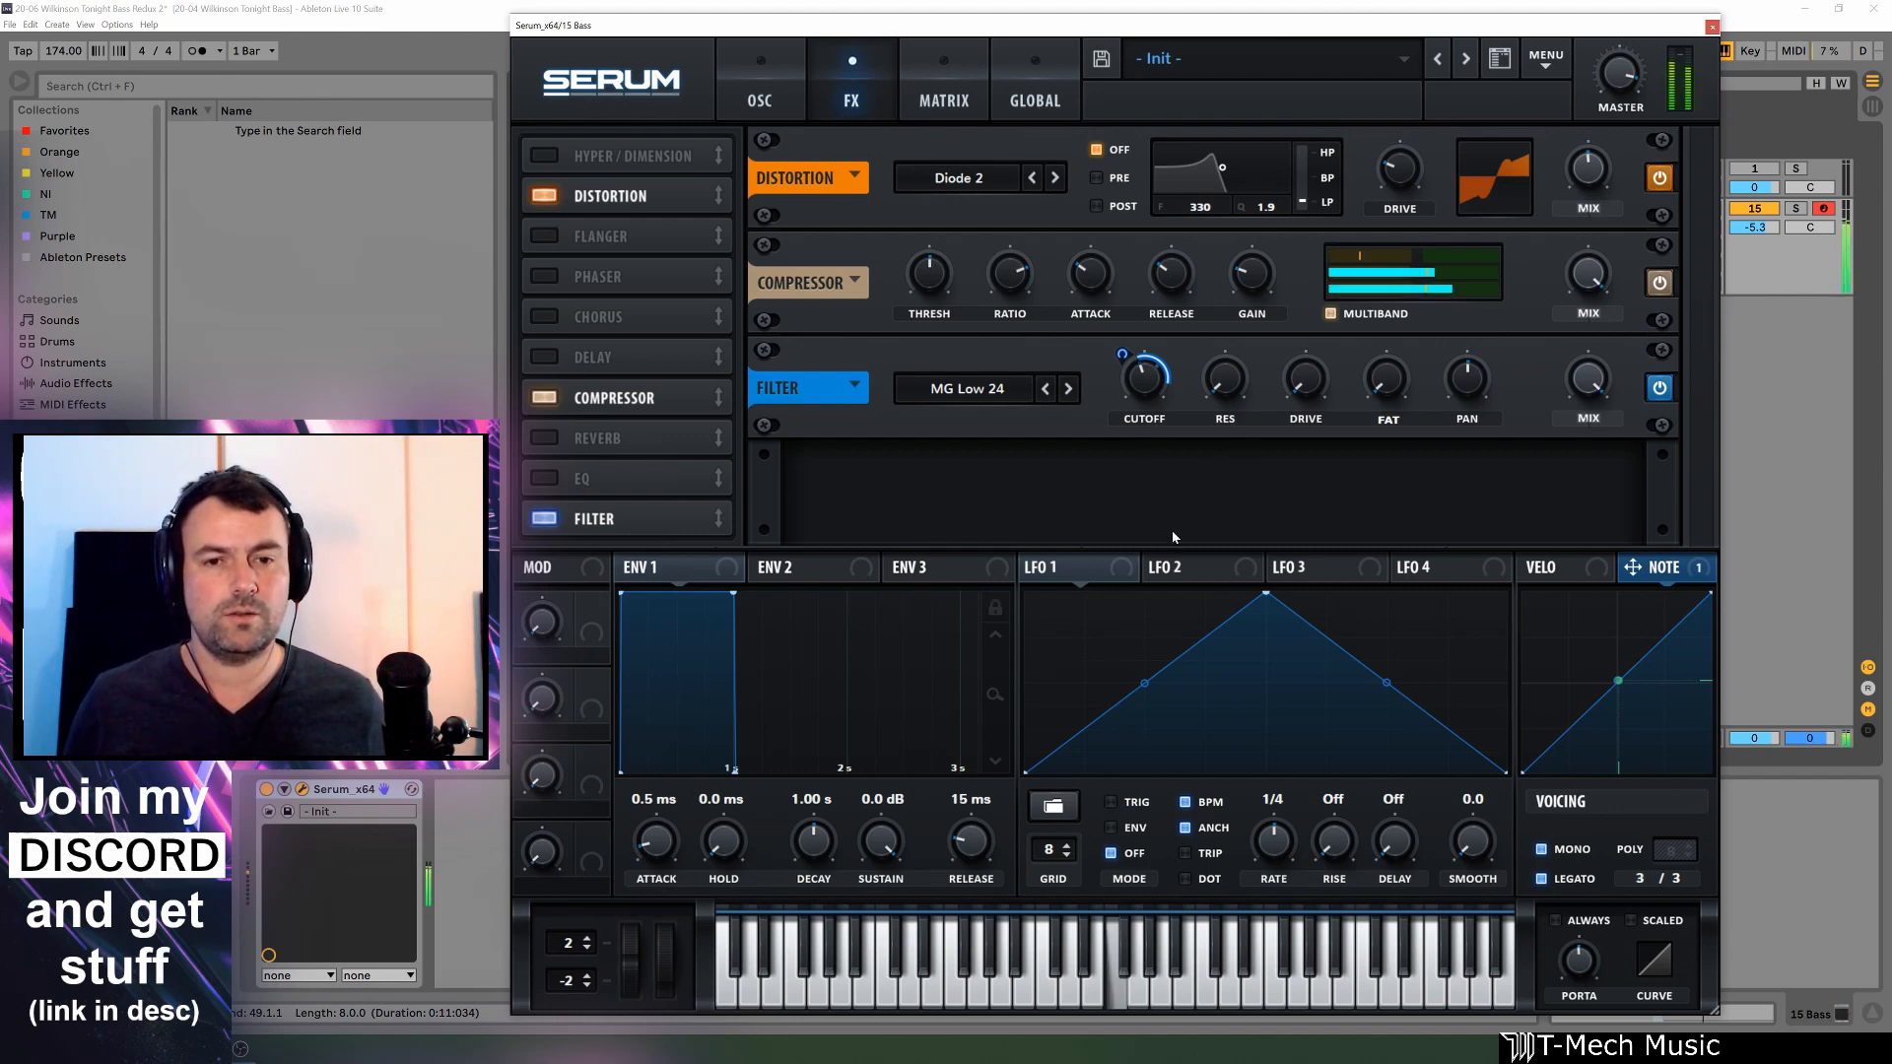
{"action": "mouse_move", "coordinate": [1153, 414]}
{"action": "left_click_drag", "start_coordinate": [1153, 414], "coordinate": [1147, 420]}
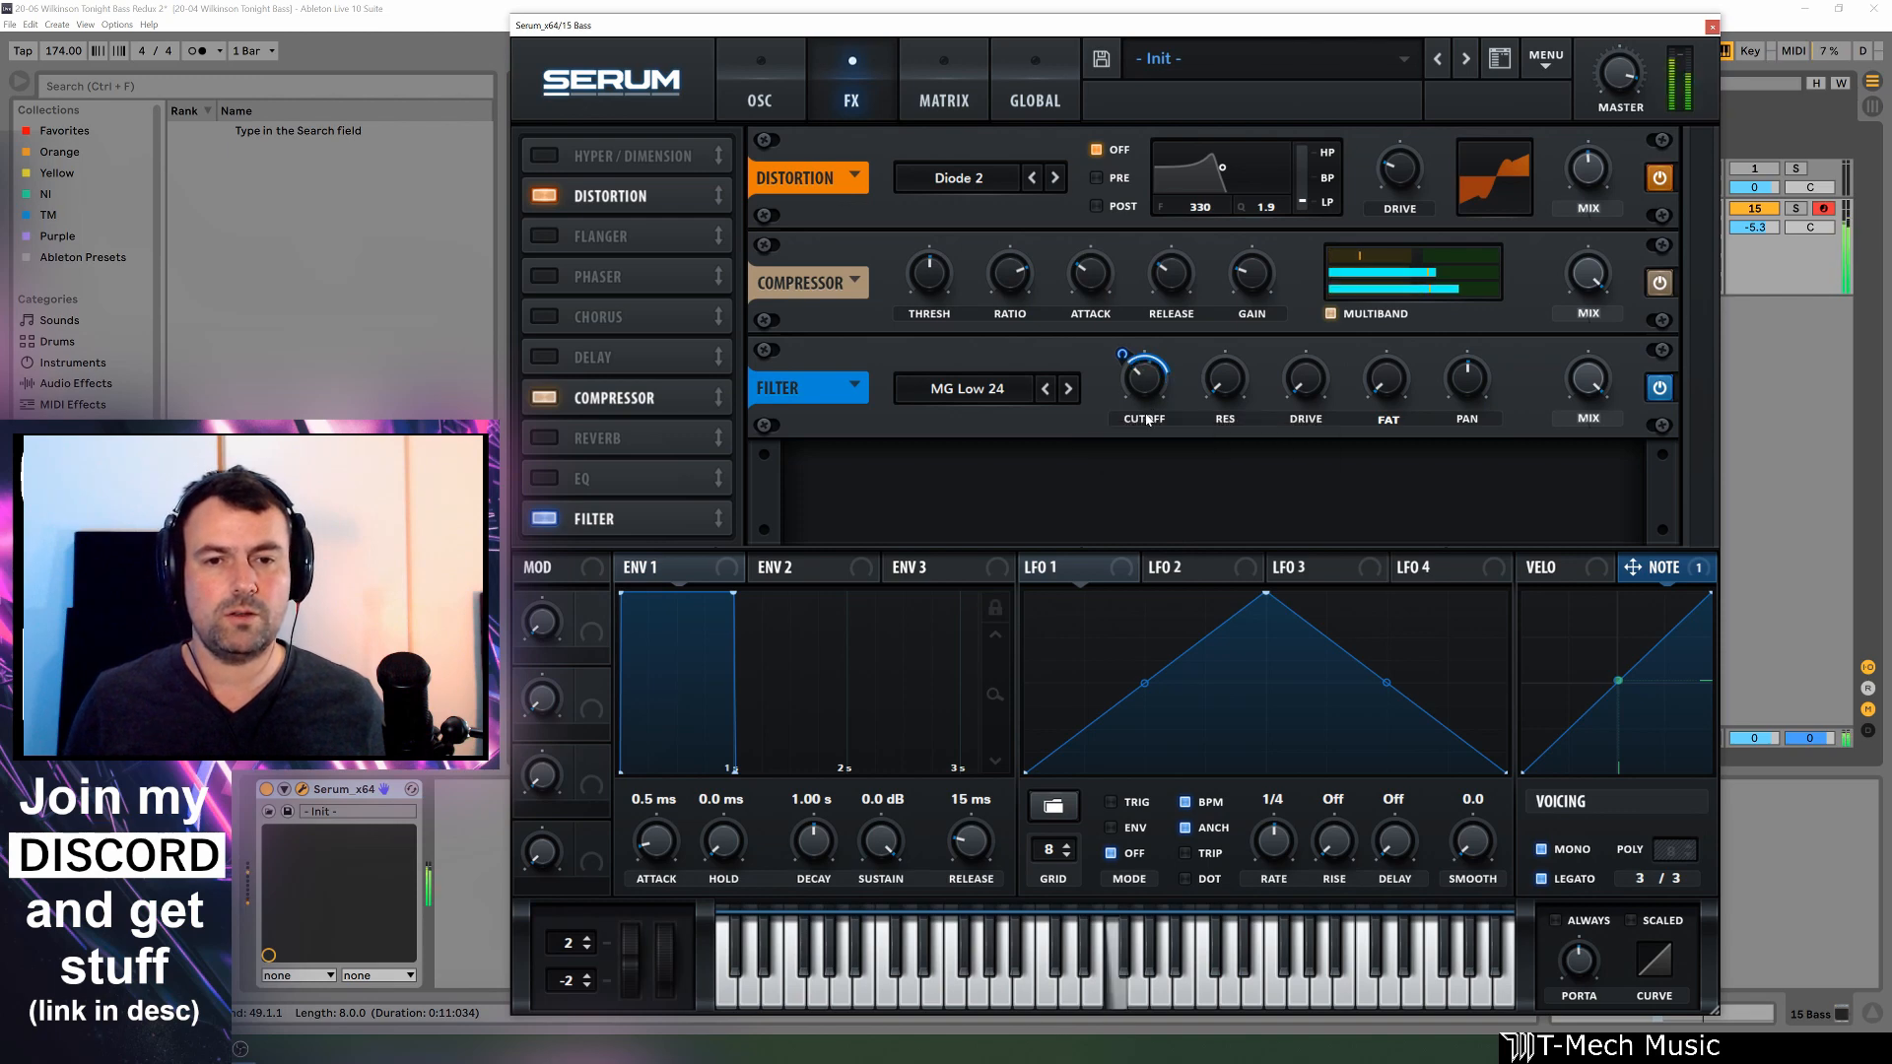
Play test notes in higher and lower octaves to hear how the effects filter's cutoff follows the pitch
{"action": "key", "text": "x"}
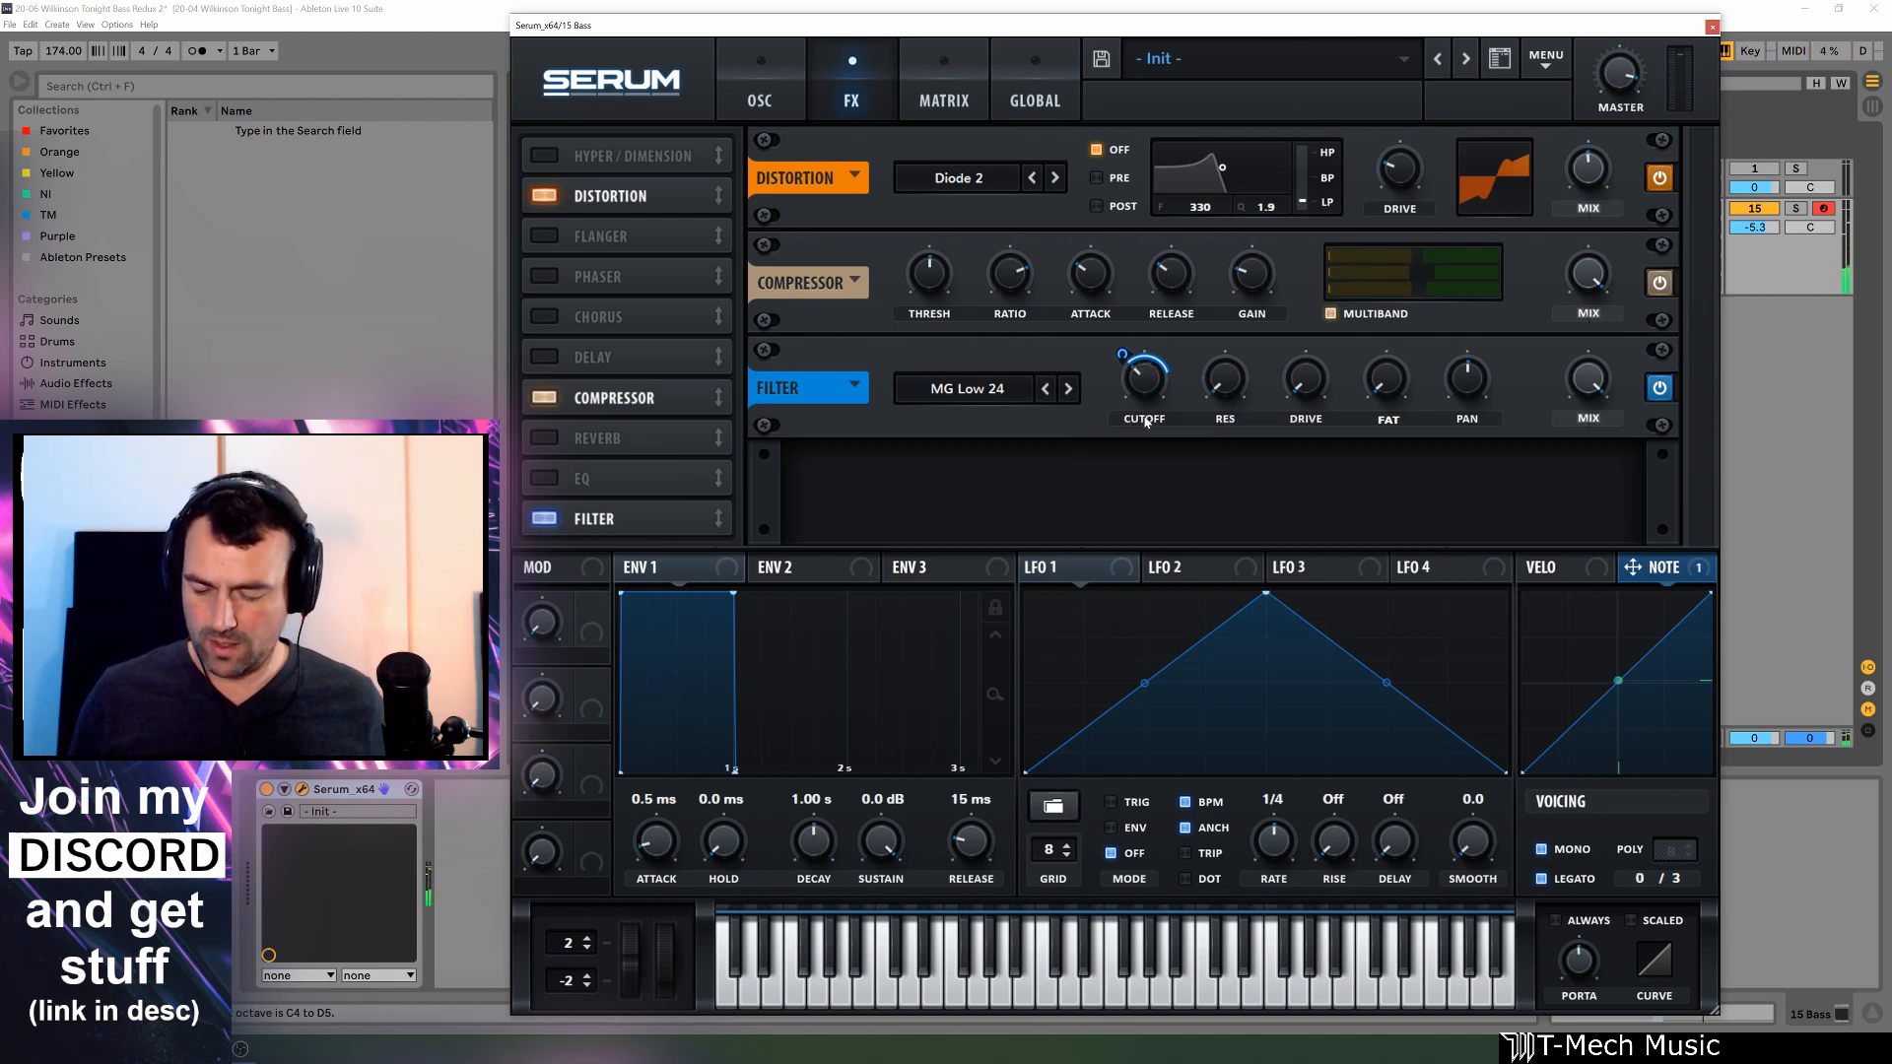
{"action": "key", "text": "f"}
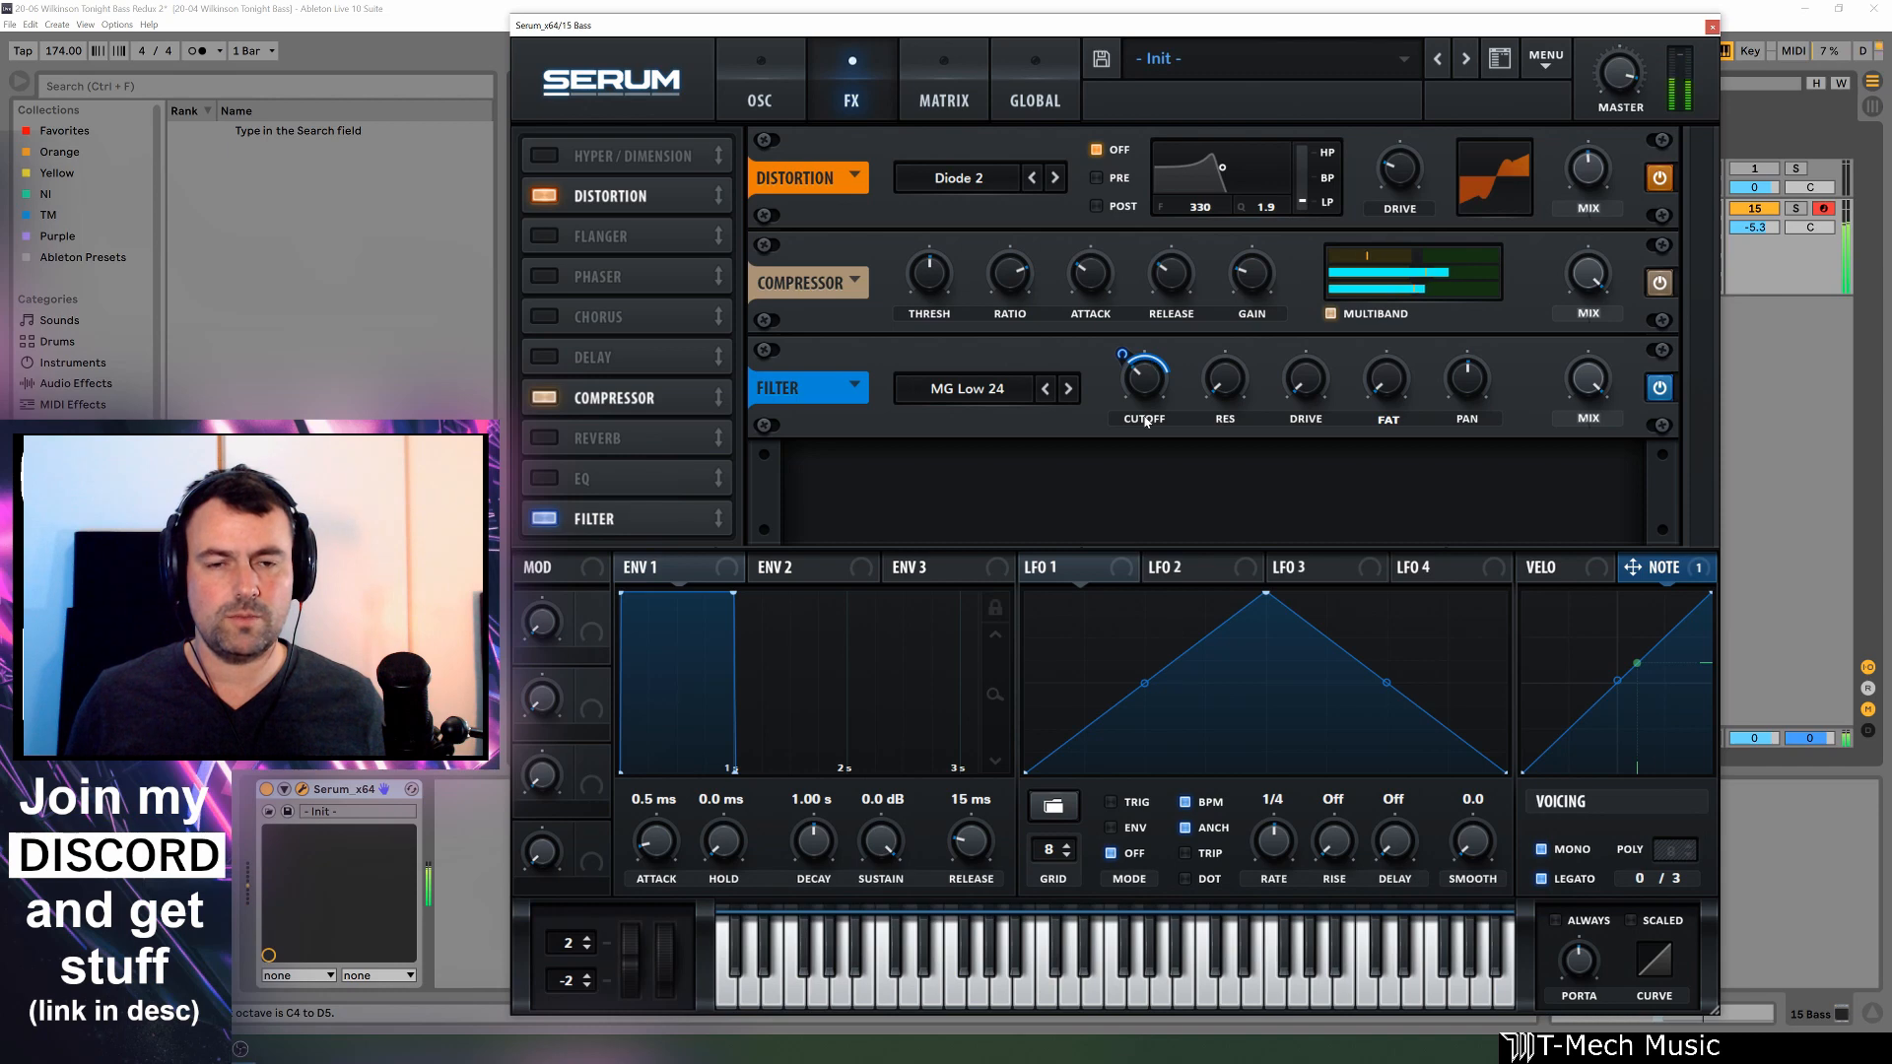
{"action": "key", "text": "x"}
{"action": "key", "text": "f"}
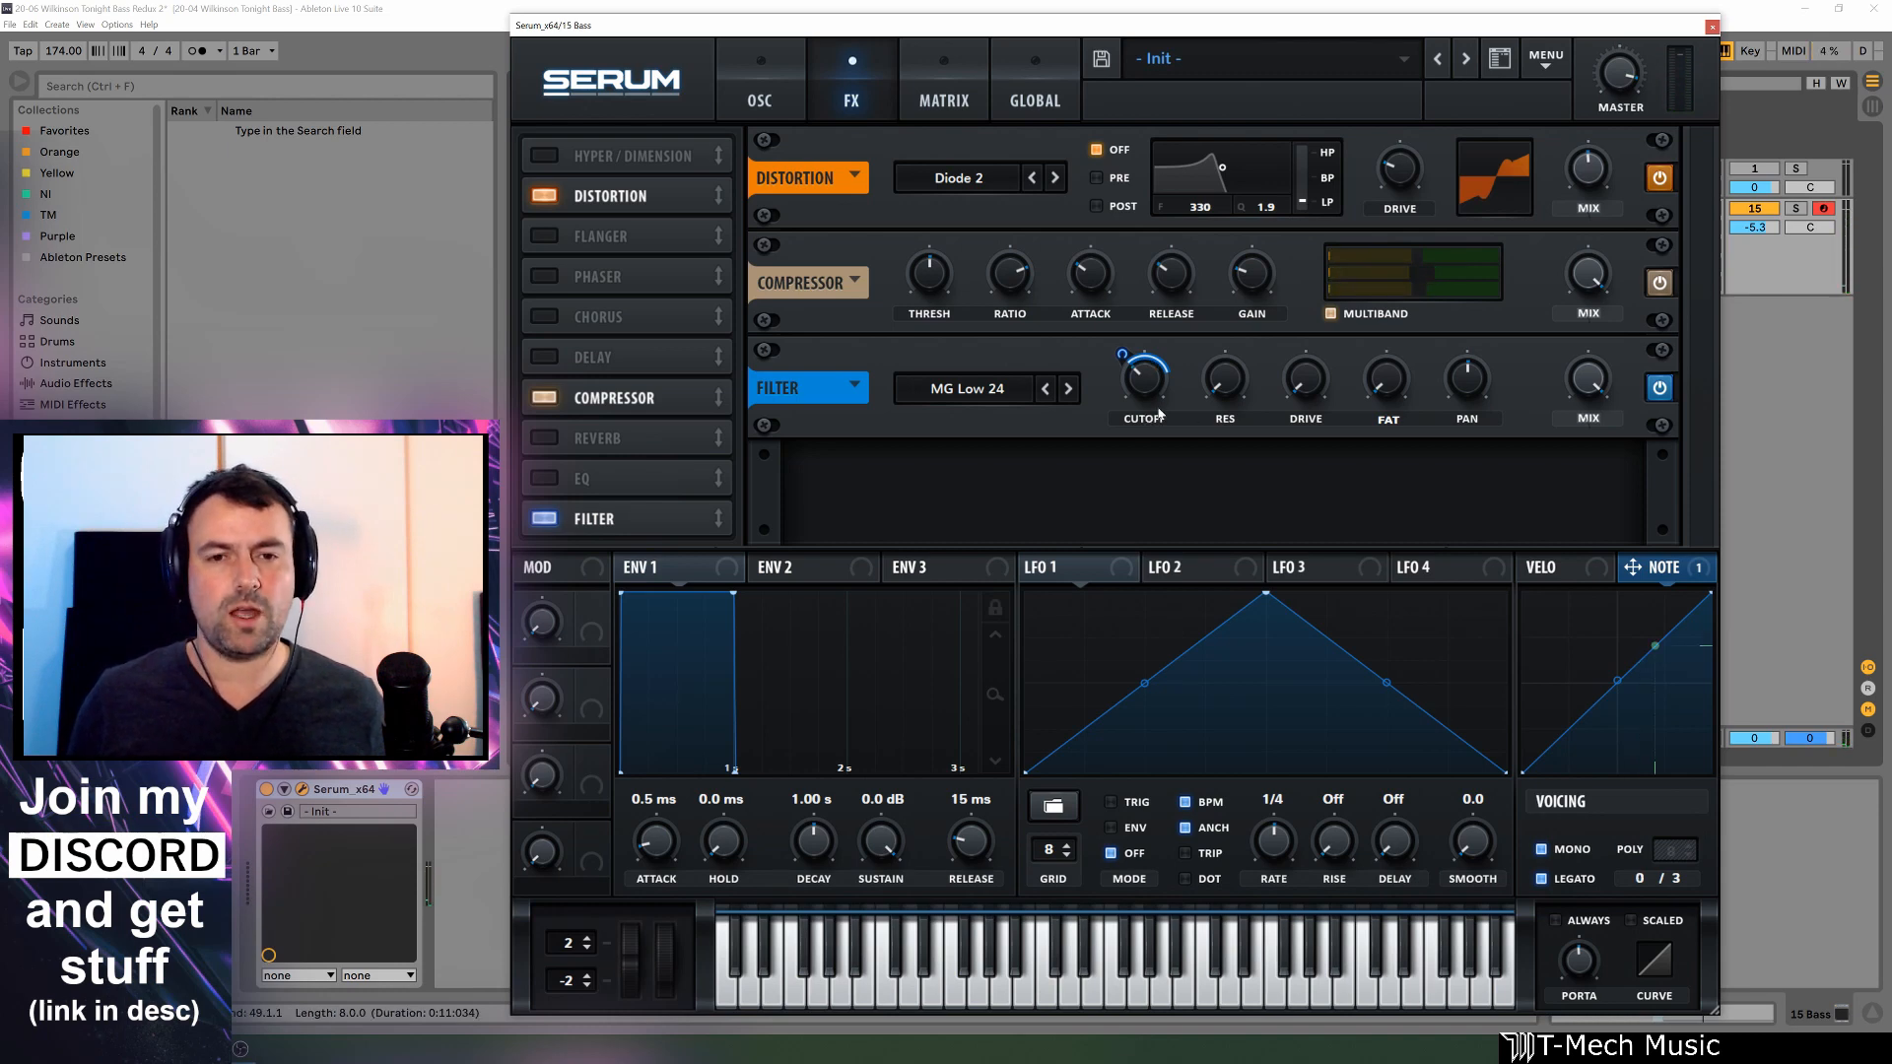
{"action": "key", "text": "z"}
{"action": "key", "text": "z"}
{"action": "key", "text": "f"}
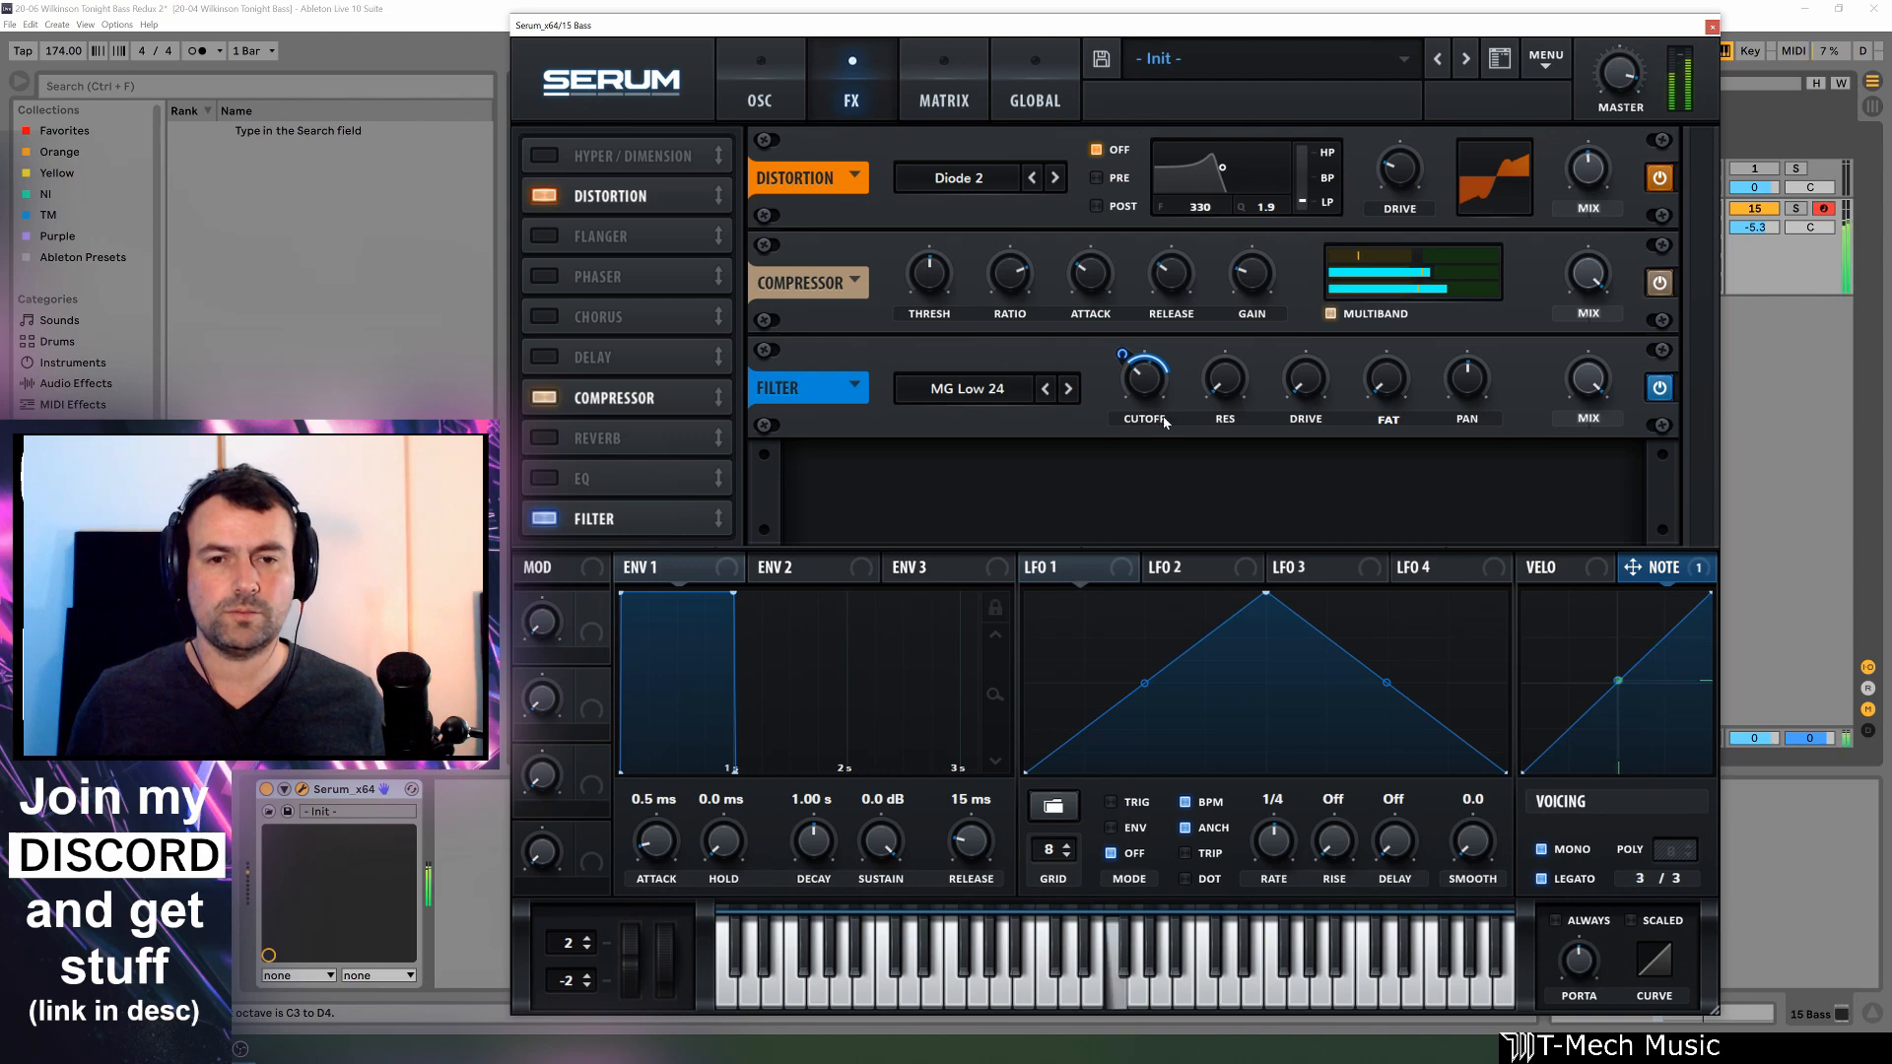
Increase the Note modulation amount on the effects filter's cutoff above 50 and audition notes across several octaves
{"action": "mouse_move", "coordinate": [1123, 353]}
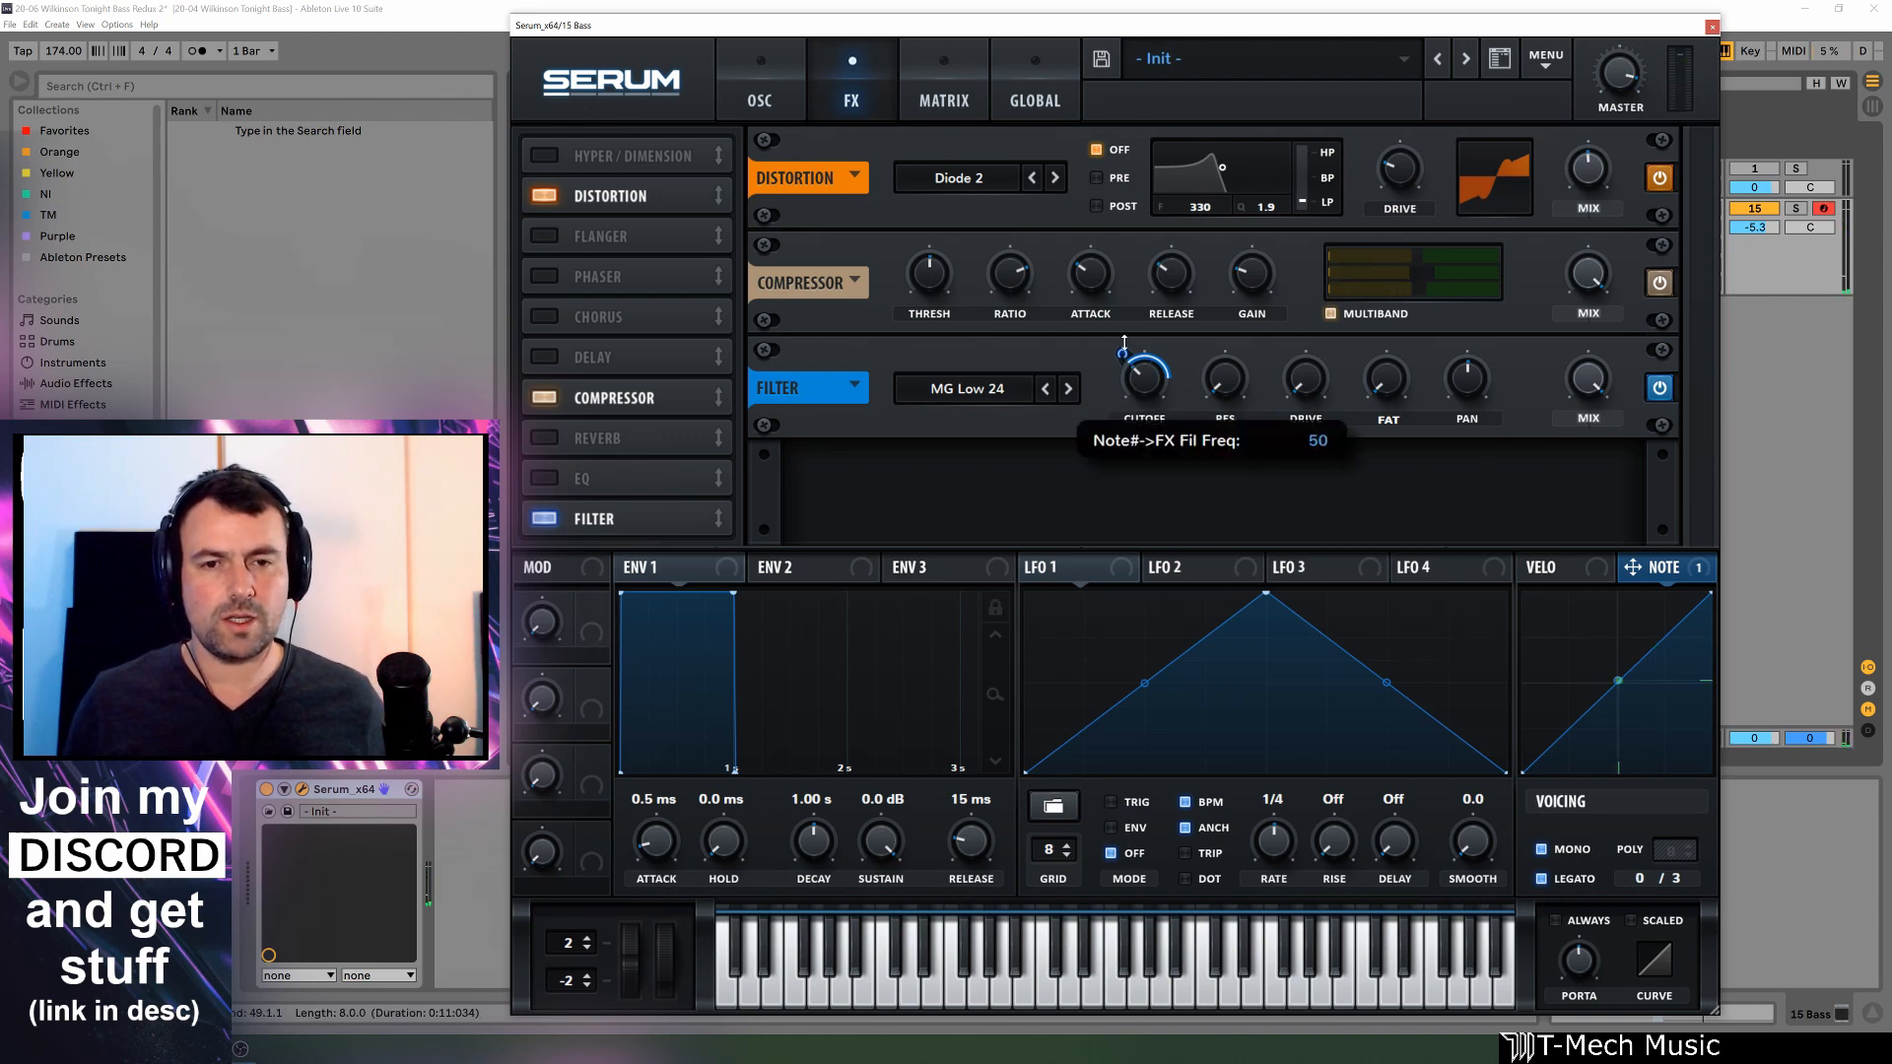
{"action": "key", "text": "x"}
{"action": "key", "text": "f"}
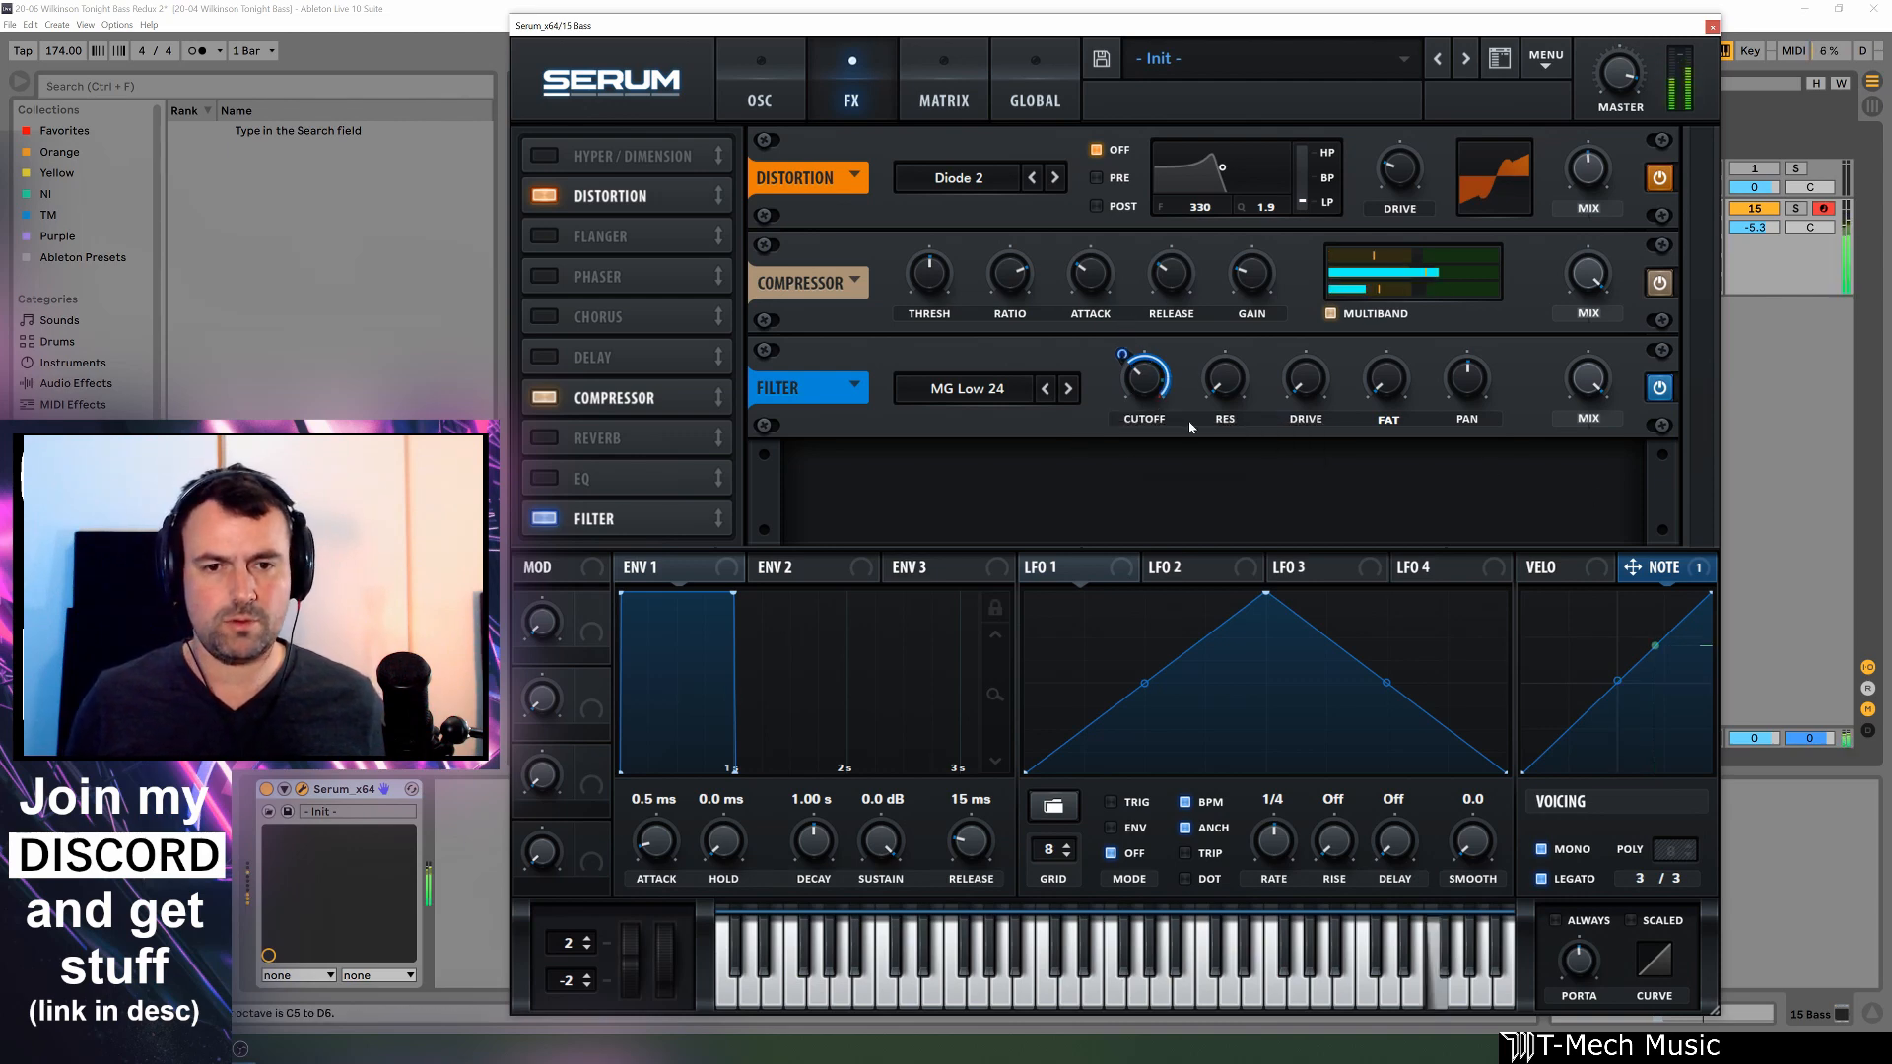
{"action": "key", "text": "z"}
{"action": "key", "text": "f"}
{"action": "key", "text": "z"}
{"action": "key", "text": "f"}
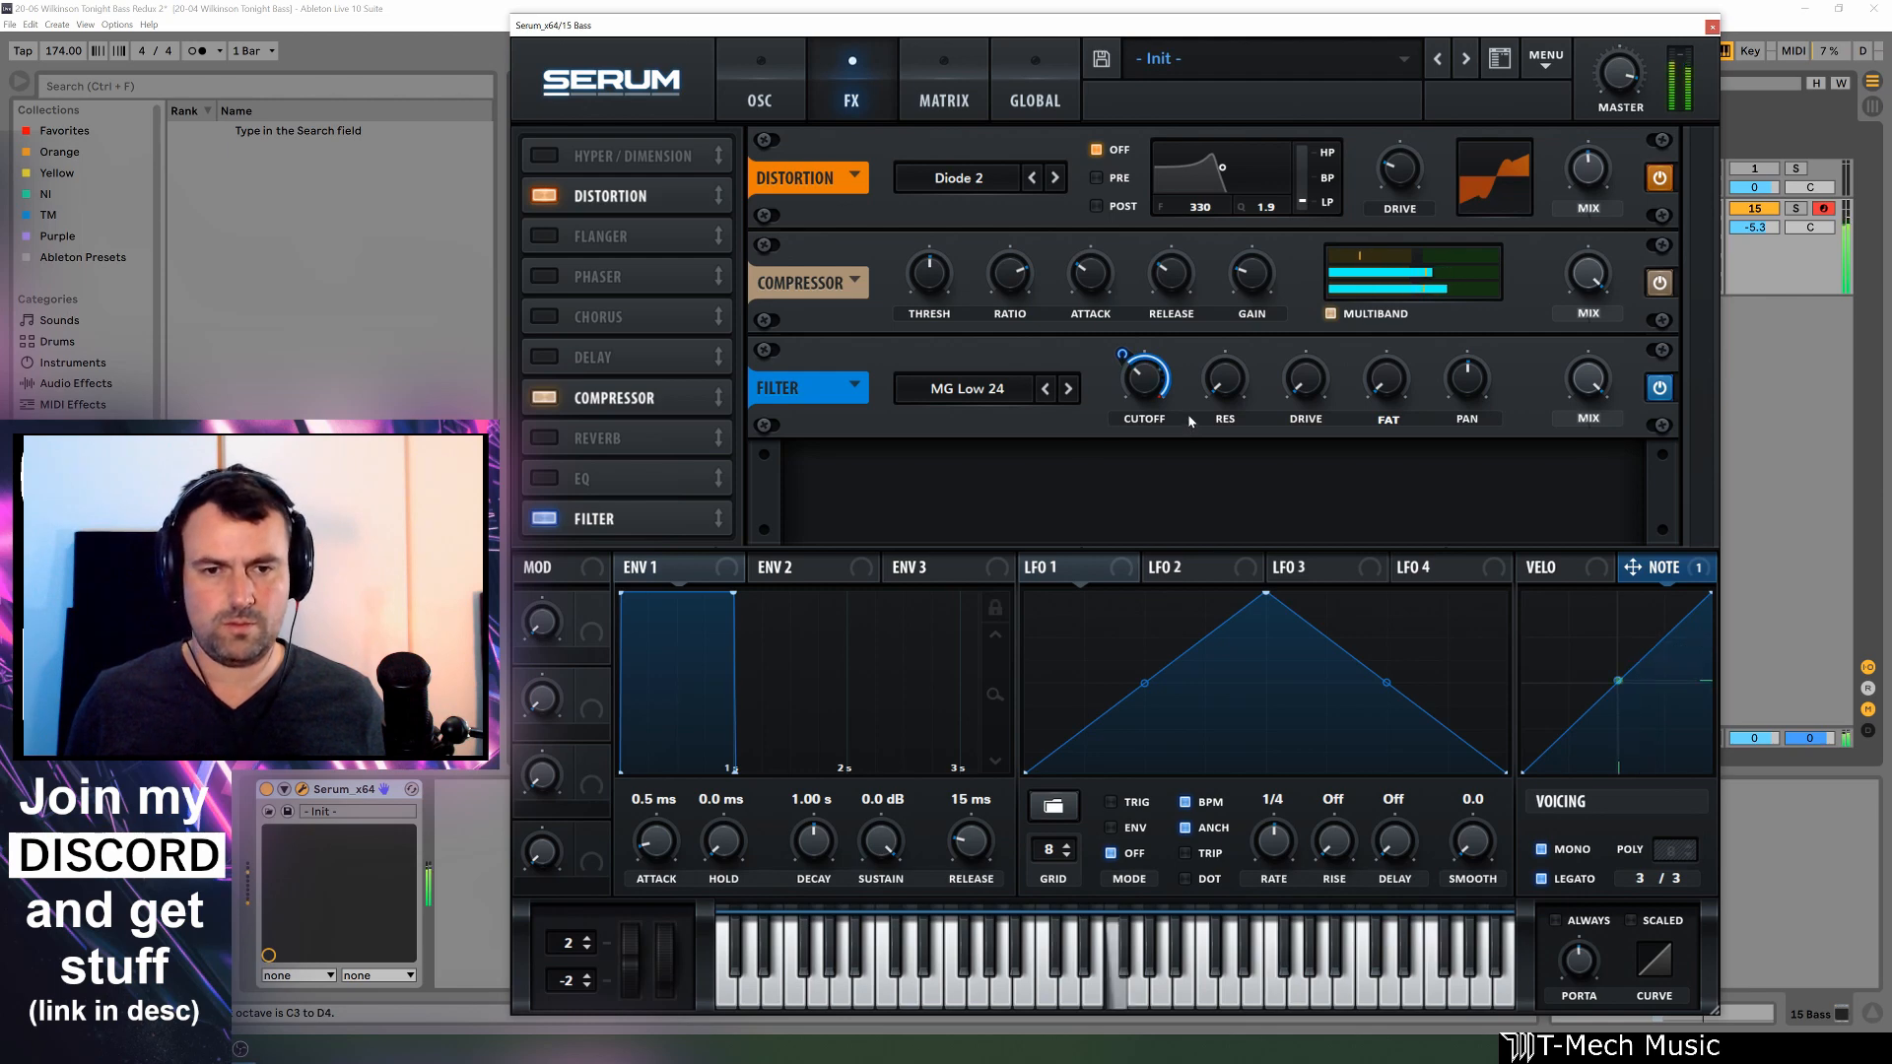
{"action": "key", "text": "z"}
{"action": "key", "text": "f"}
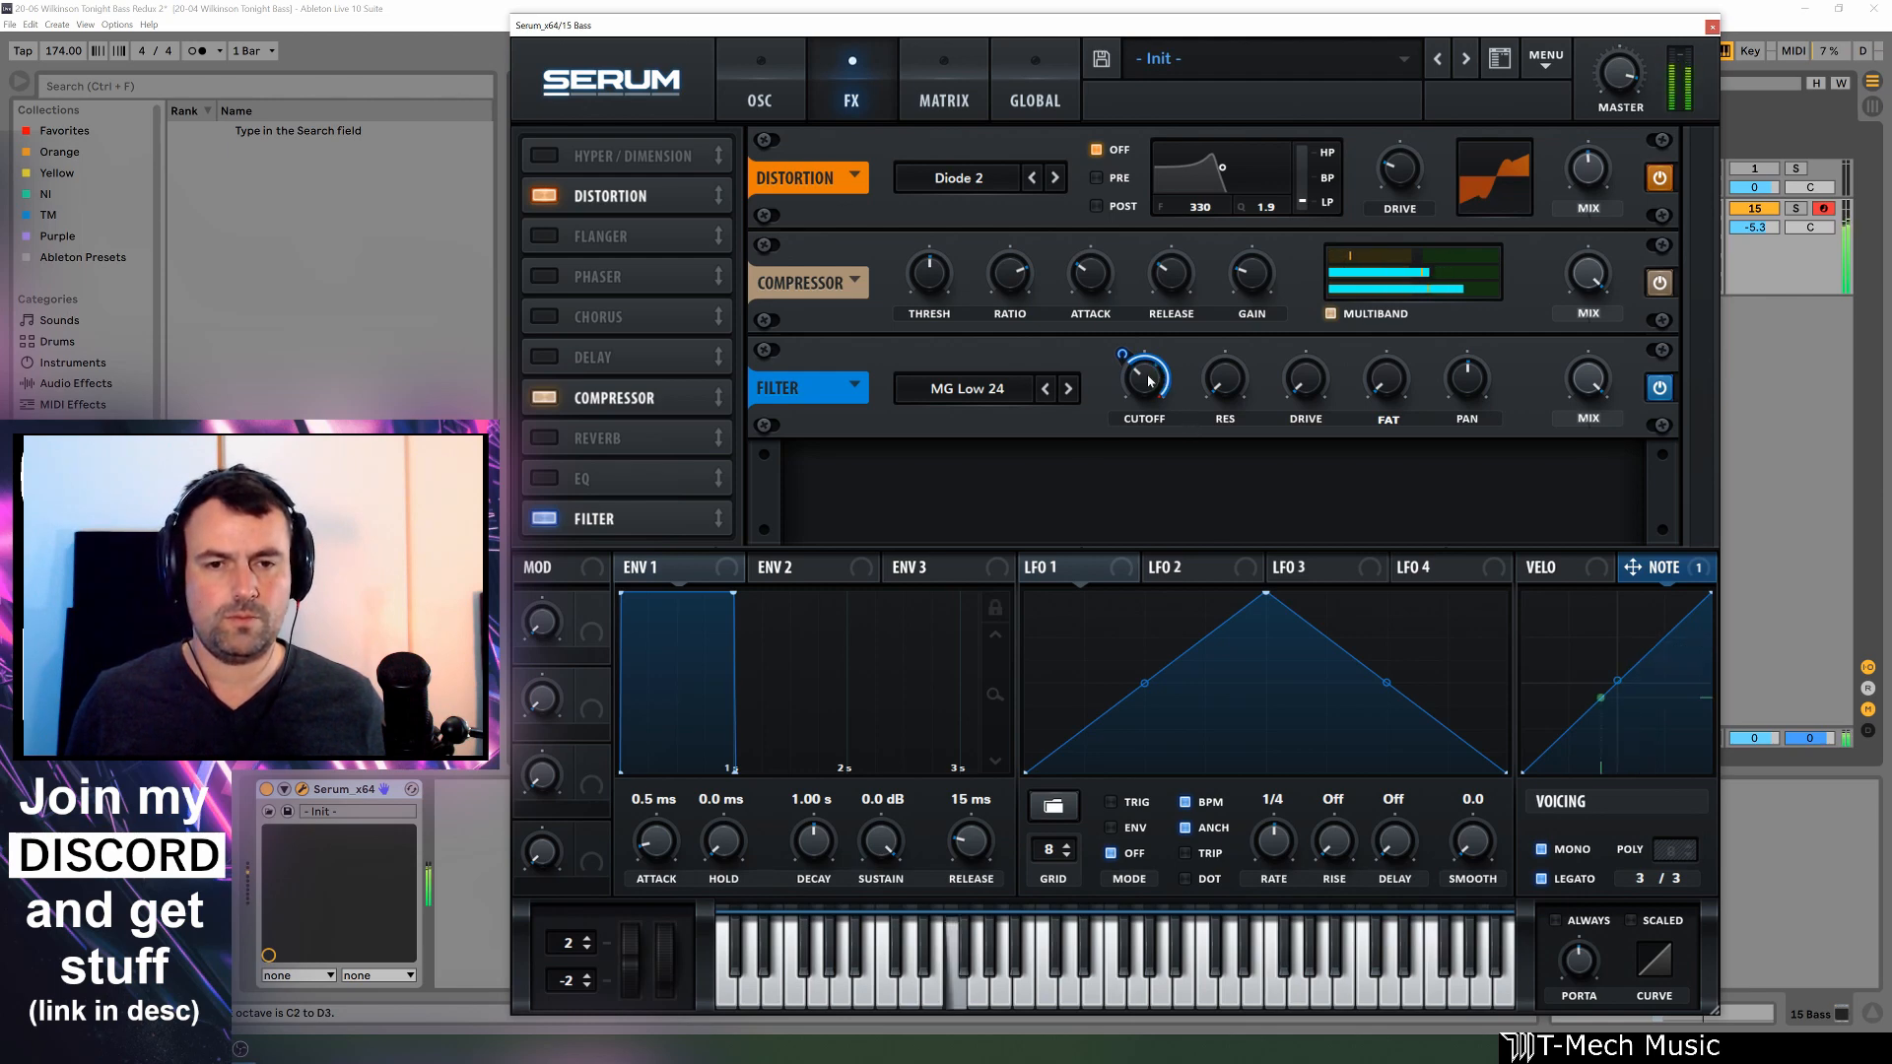
{"action": "mouse_move", "coordinate": [1149, 381]}
{"action": "key", "text": "x"}
{"action": "key", "text": "f"}
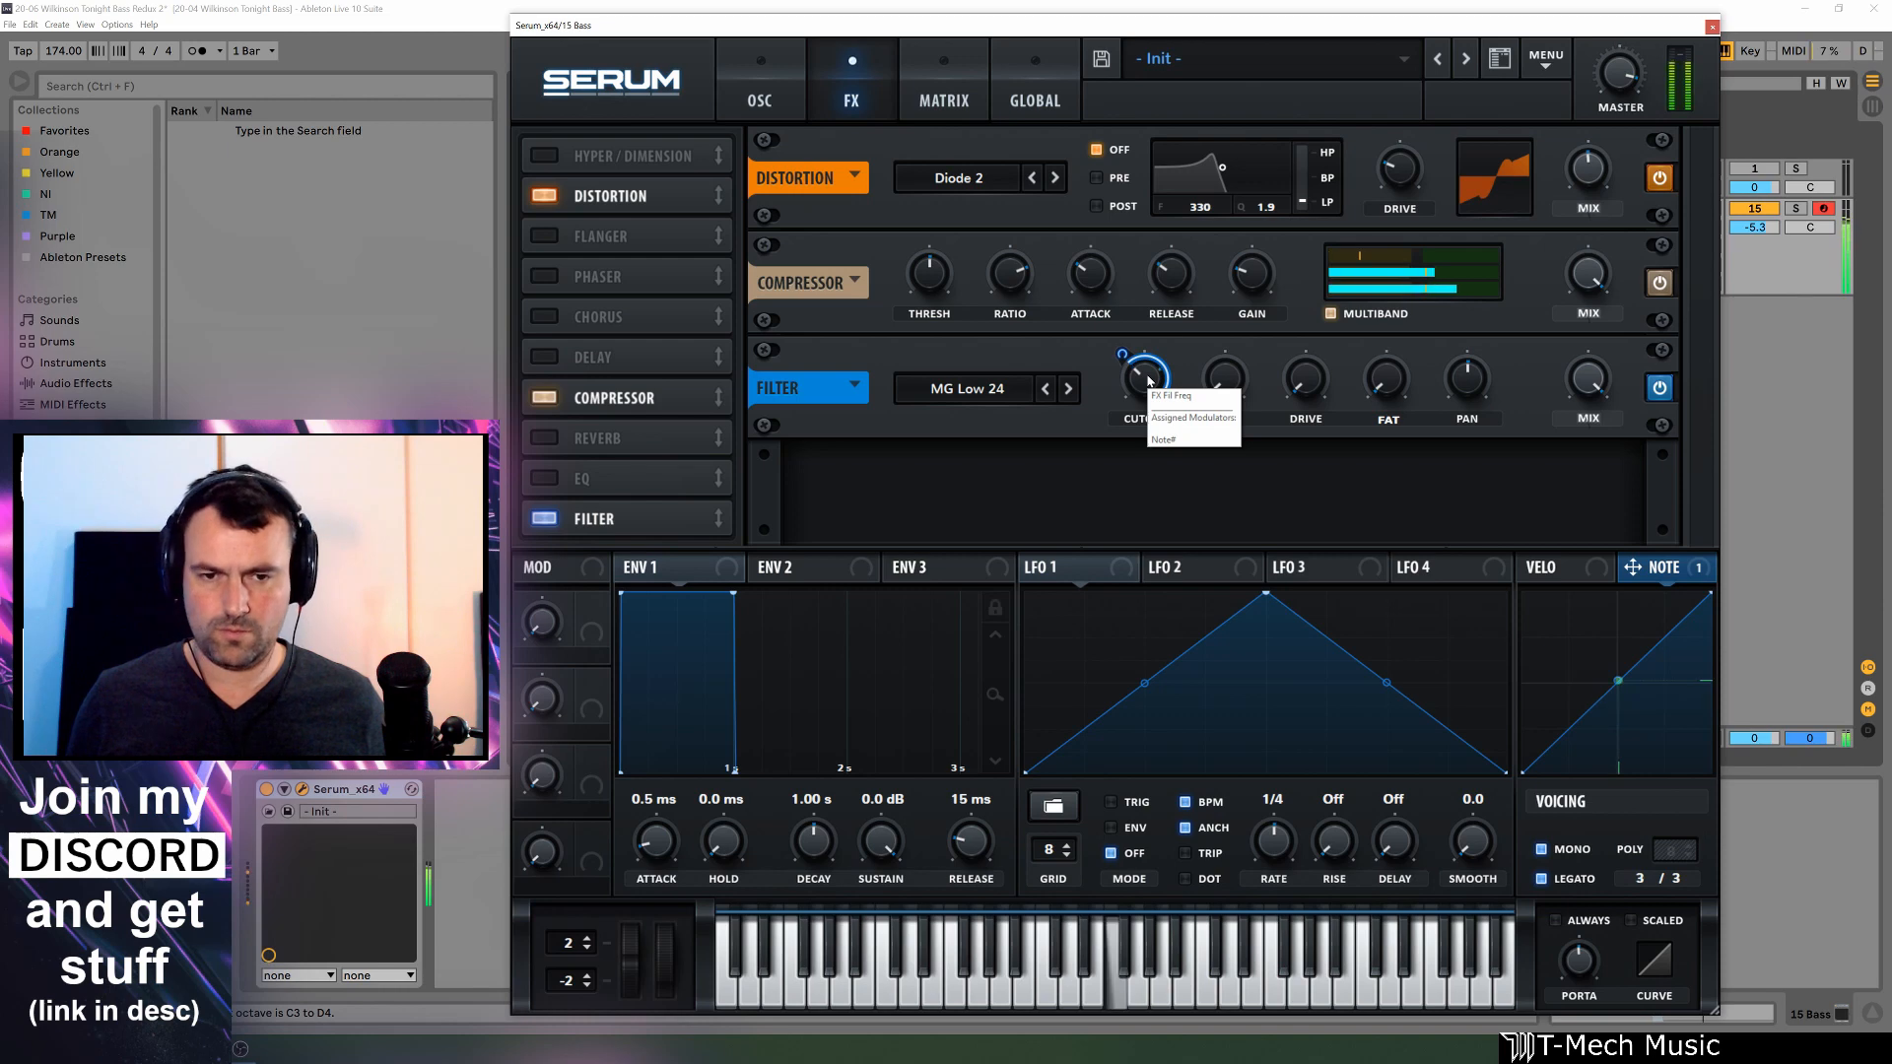
{"action": "key", "text": "z"}
{"action": "key", "text": "f"}
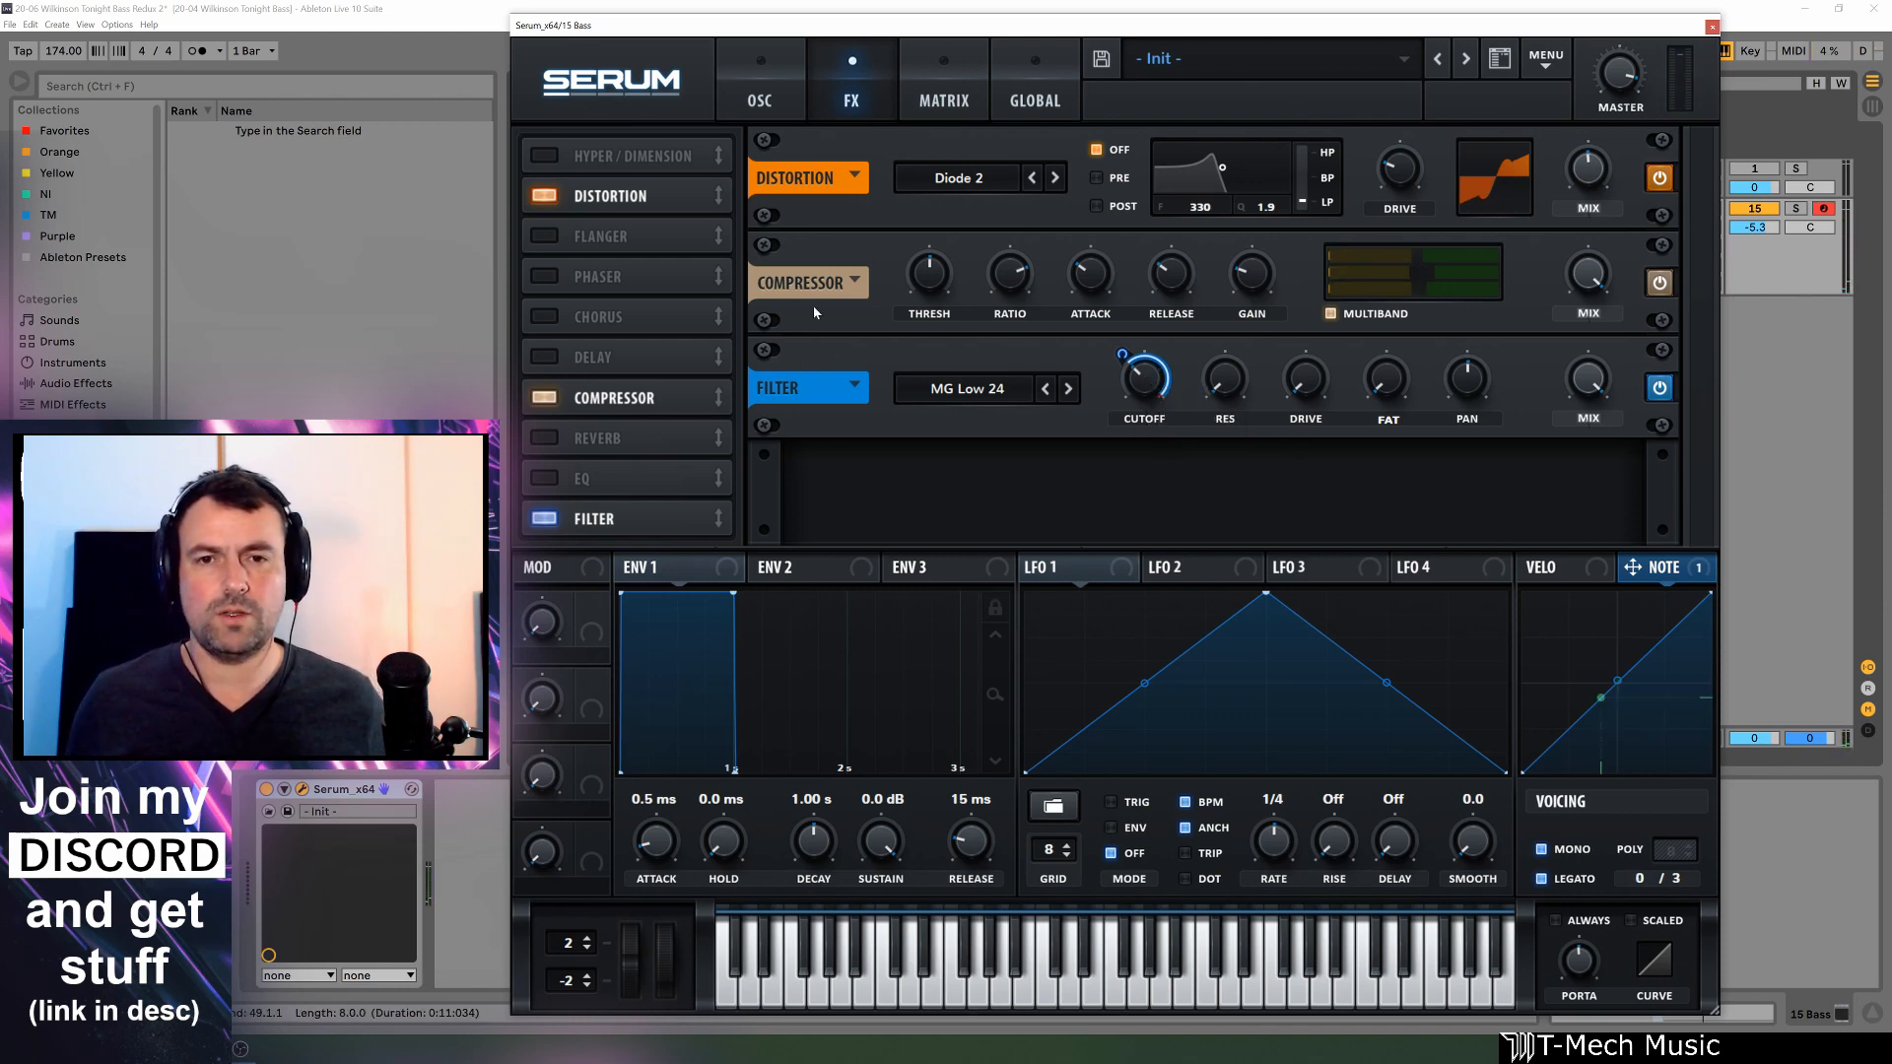
Assign the Note source to the main oscillator filter's cutoff and audition the note tracking in different octaves
{"action": "left_click", "coordinate": [775, 104]}
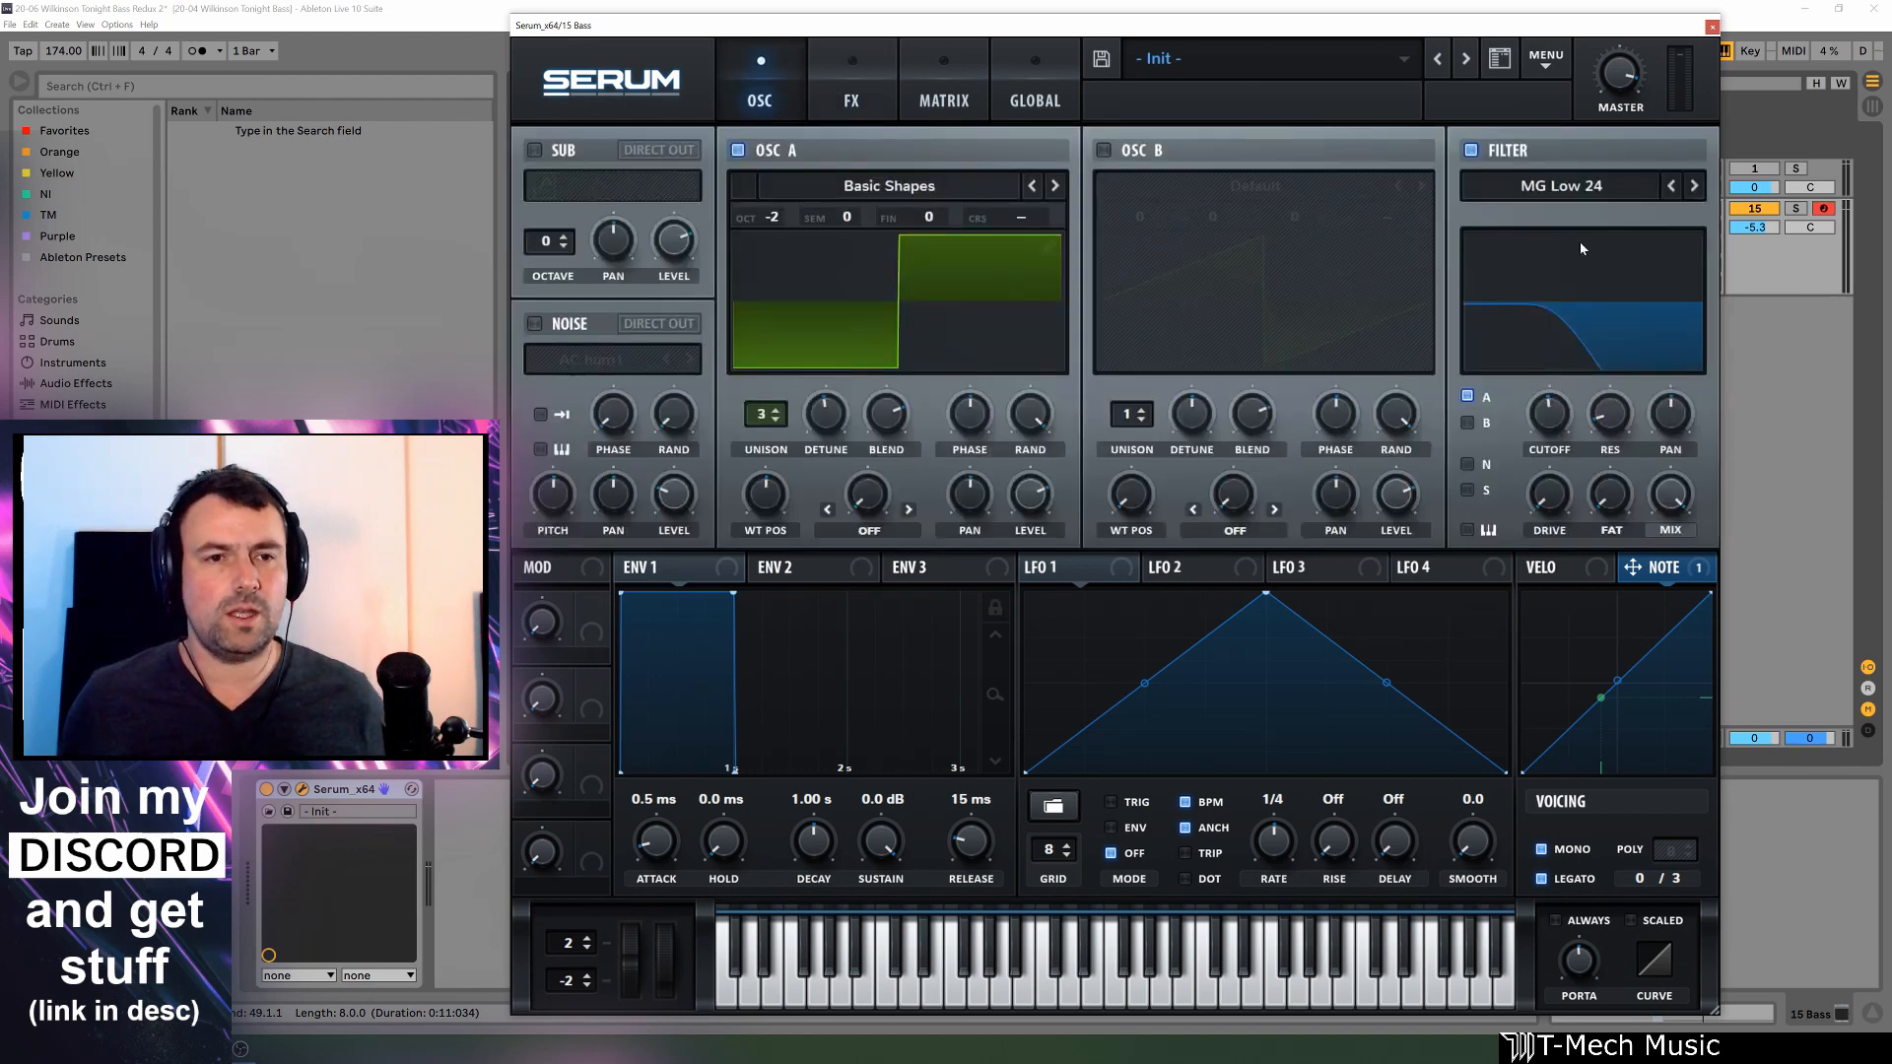
{"action": "left_click_drag", "start_coordinate": [1703, 583], "coordinate": [1557, 446]}
{"action": "key", "text": "x"}
{"action": "key", "text": "f"}
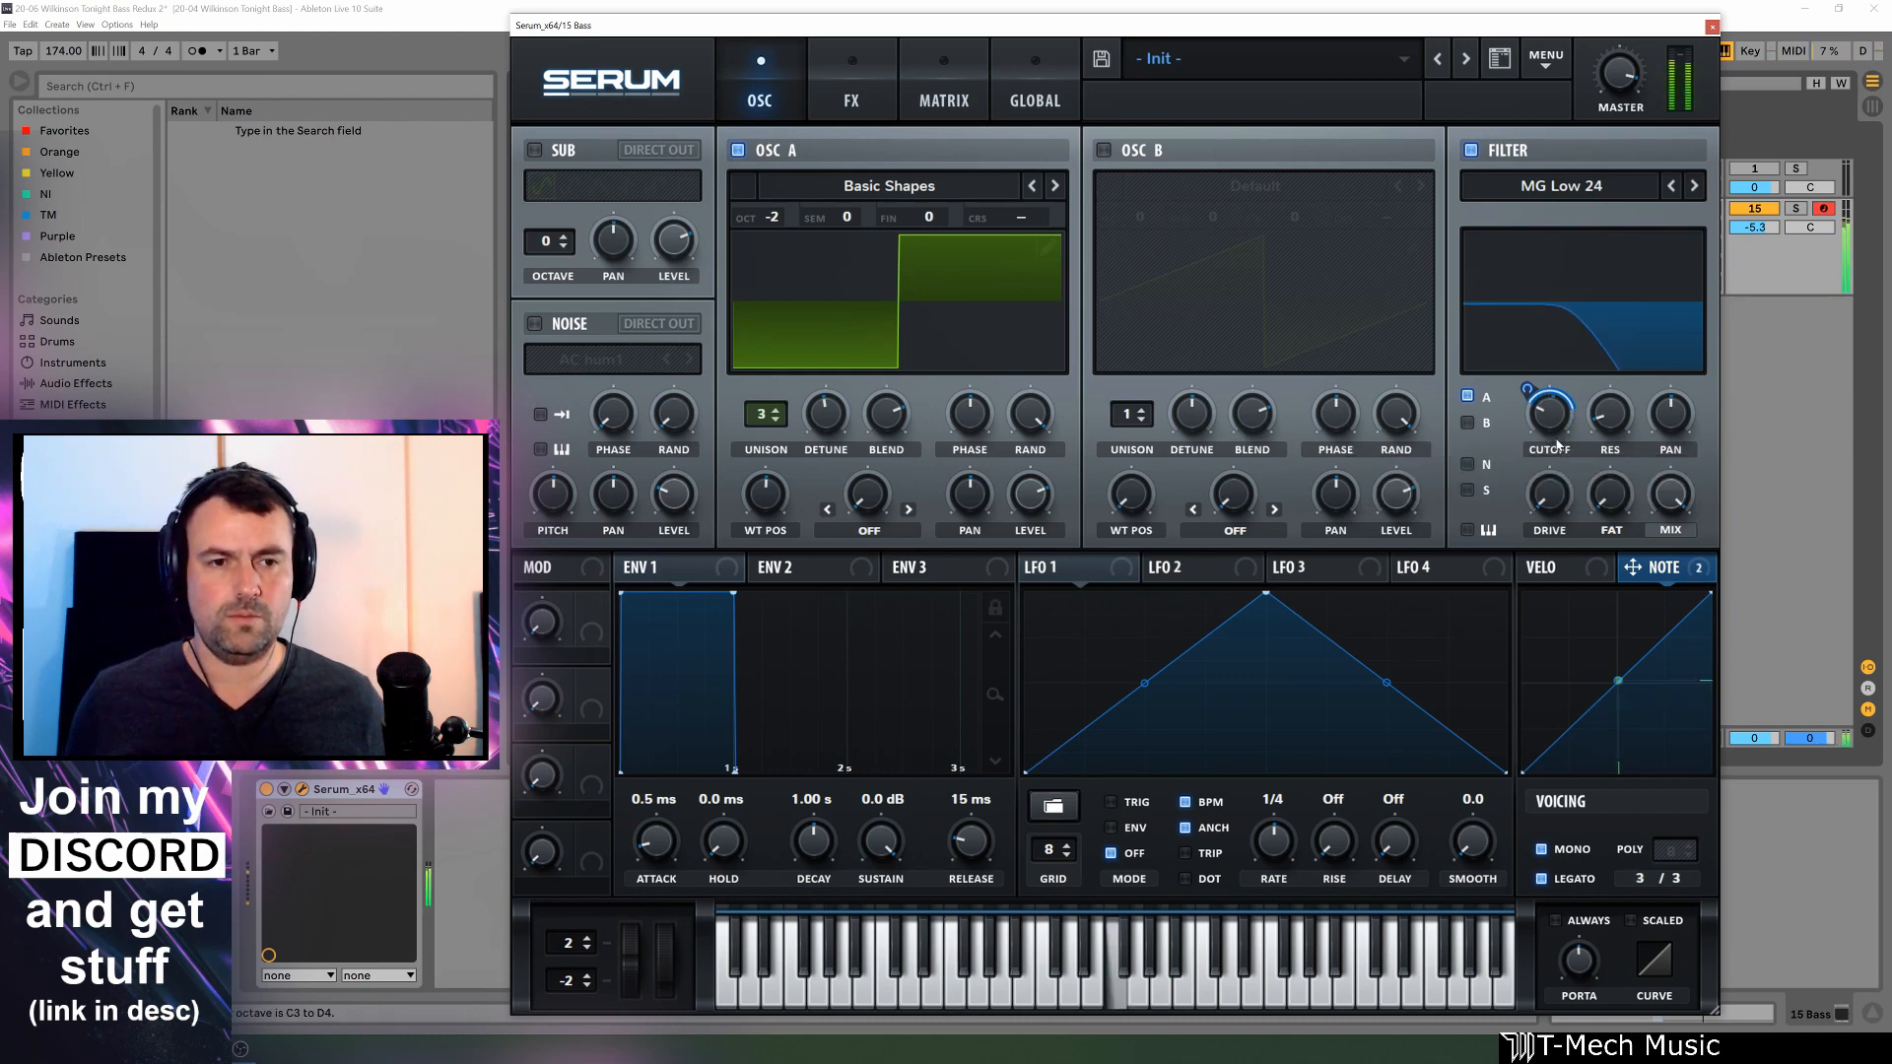
{"action": "right_click", "coordinate": [1557, 442]}
{"action": "key", "text": "z"}
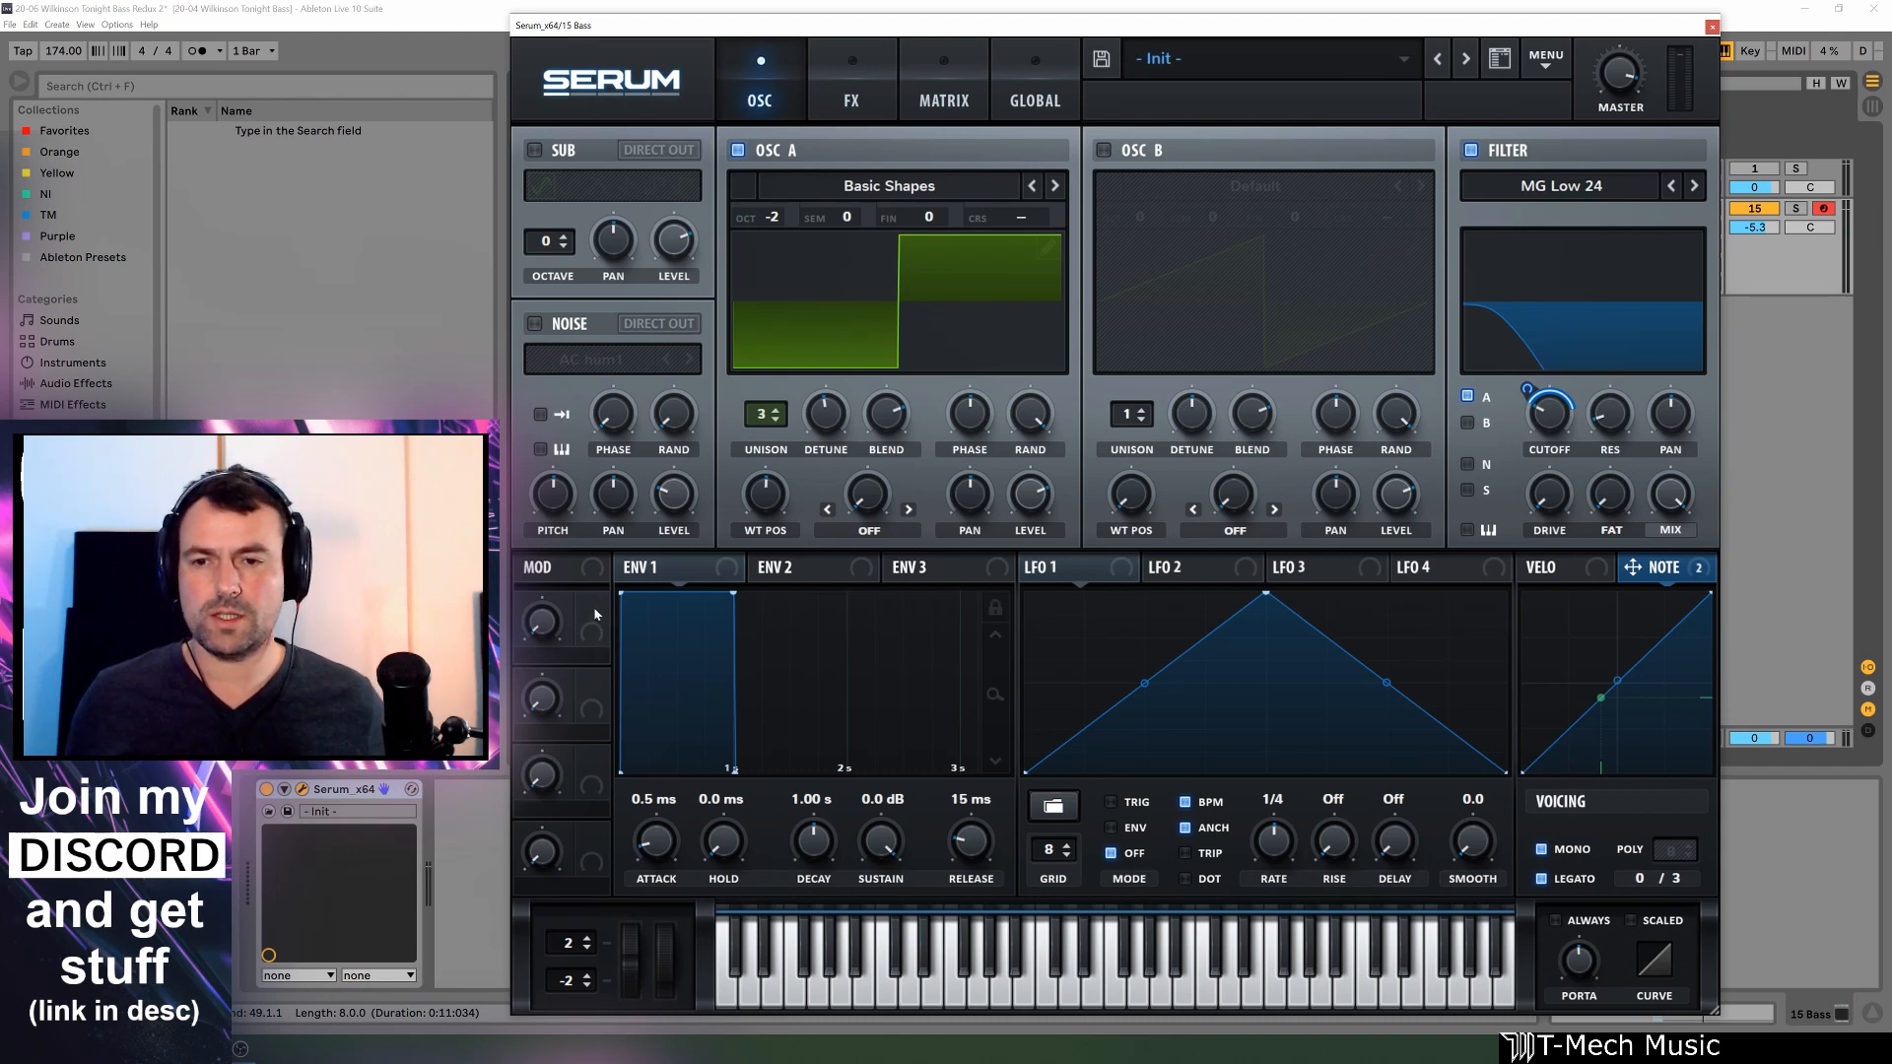
Assign Macro 1 to the main filter's cutoff and rename the macro Cutoff
{"action": "left_click_drag", "start_coordinate": [593, 606], "coordinate": [1555, 421]}
{"action": "double_click", "coordinate": [562, 656]}
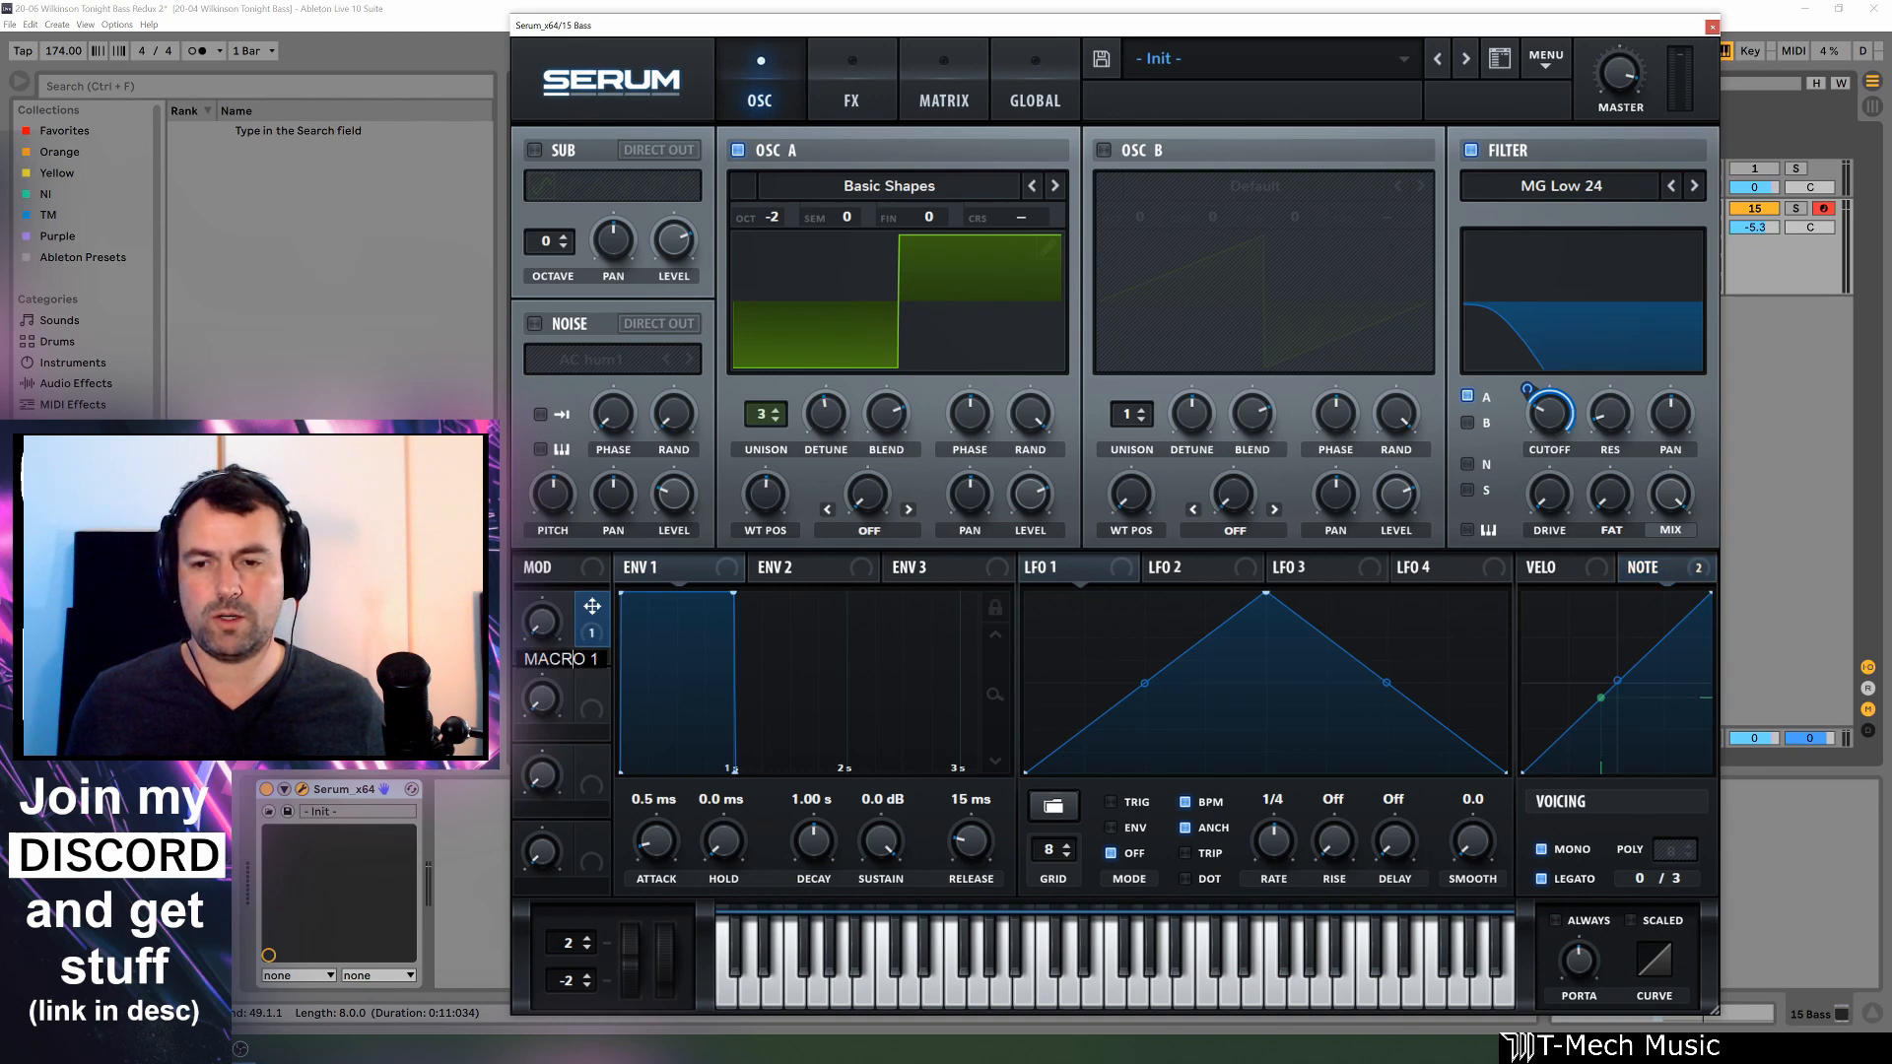
{"action": "type", "text": "Cutoff"}
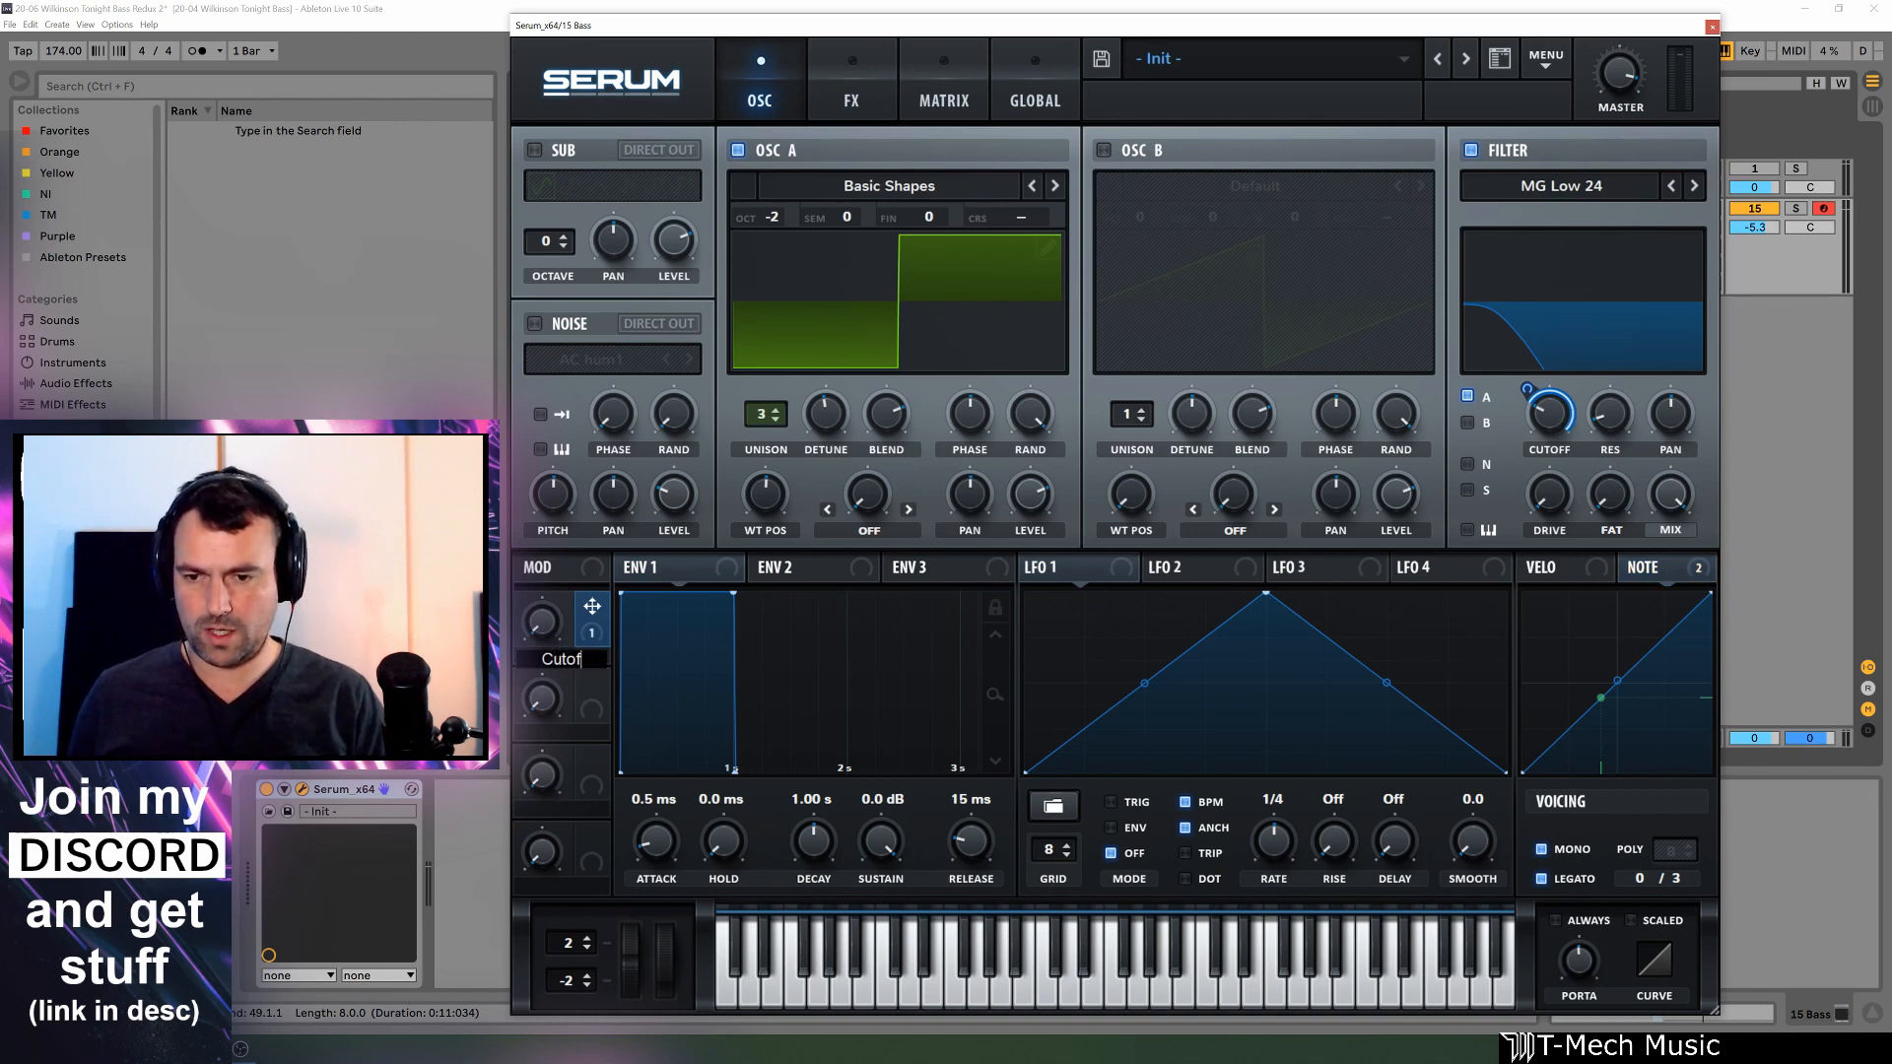
{"action": "key", "text": "Return"}
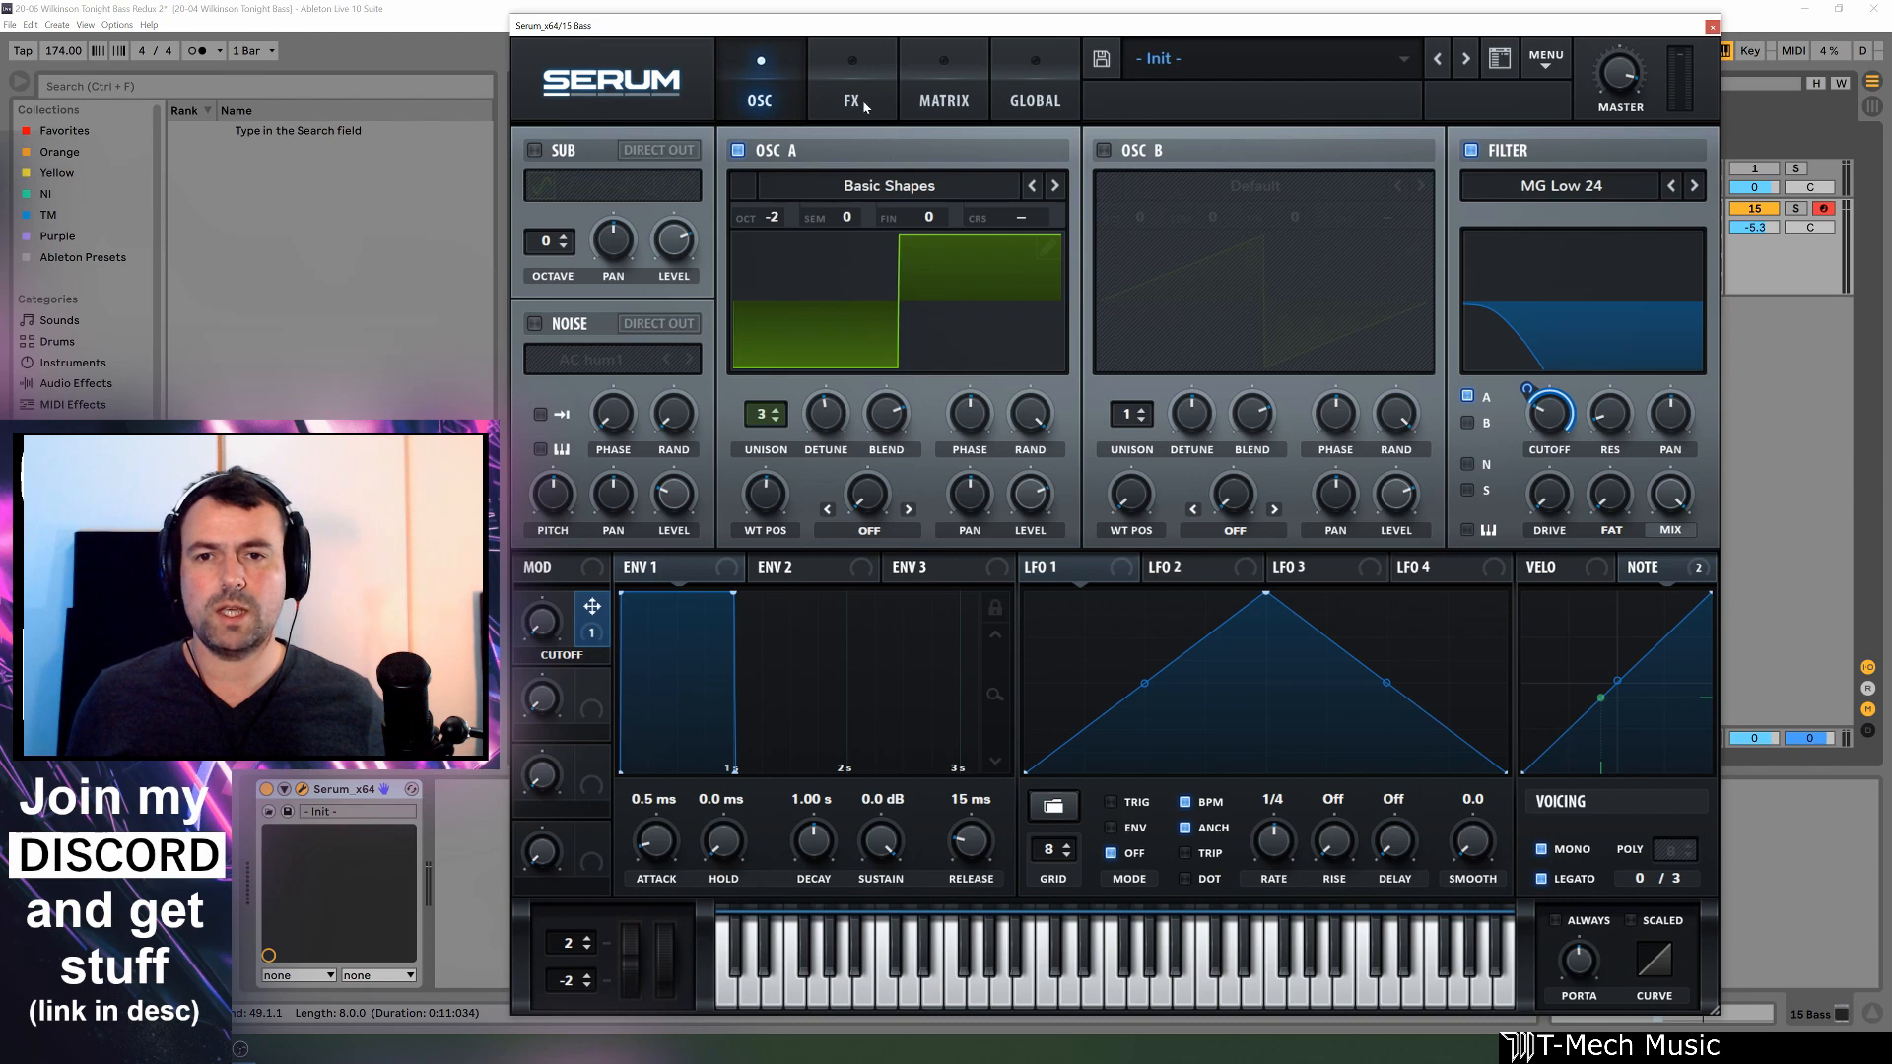
Map the Cutoff macro to the effects filter's cutoff as well, and check its sweep and assignments in the modulation matrix
{"action": "left_click", "coordinate": [866, 107]}
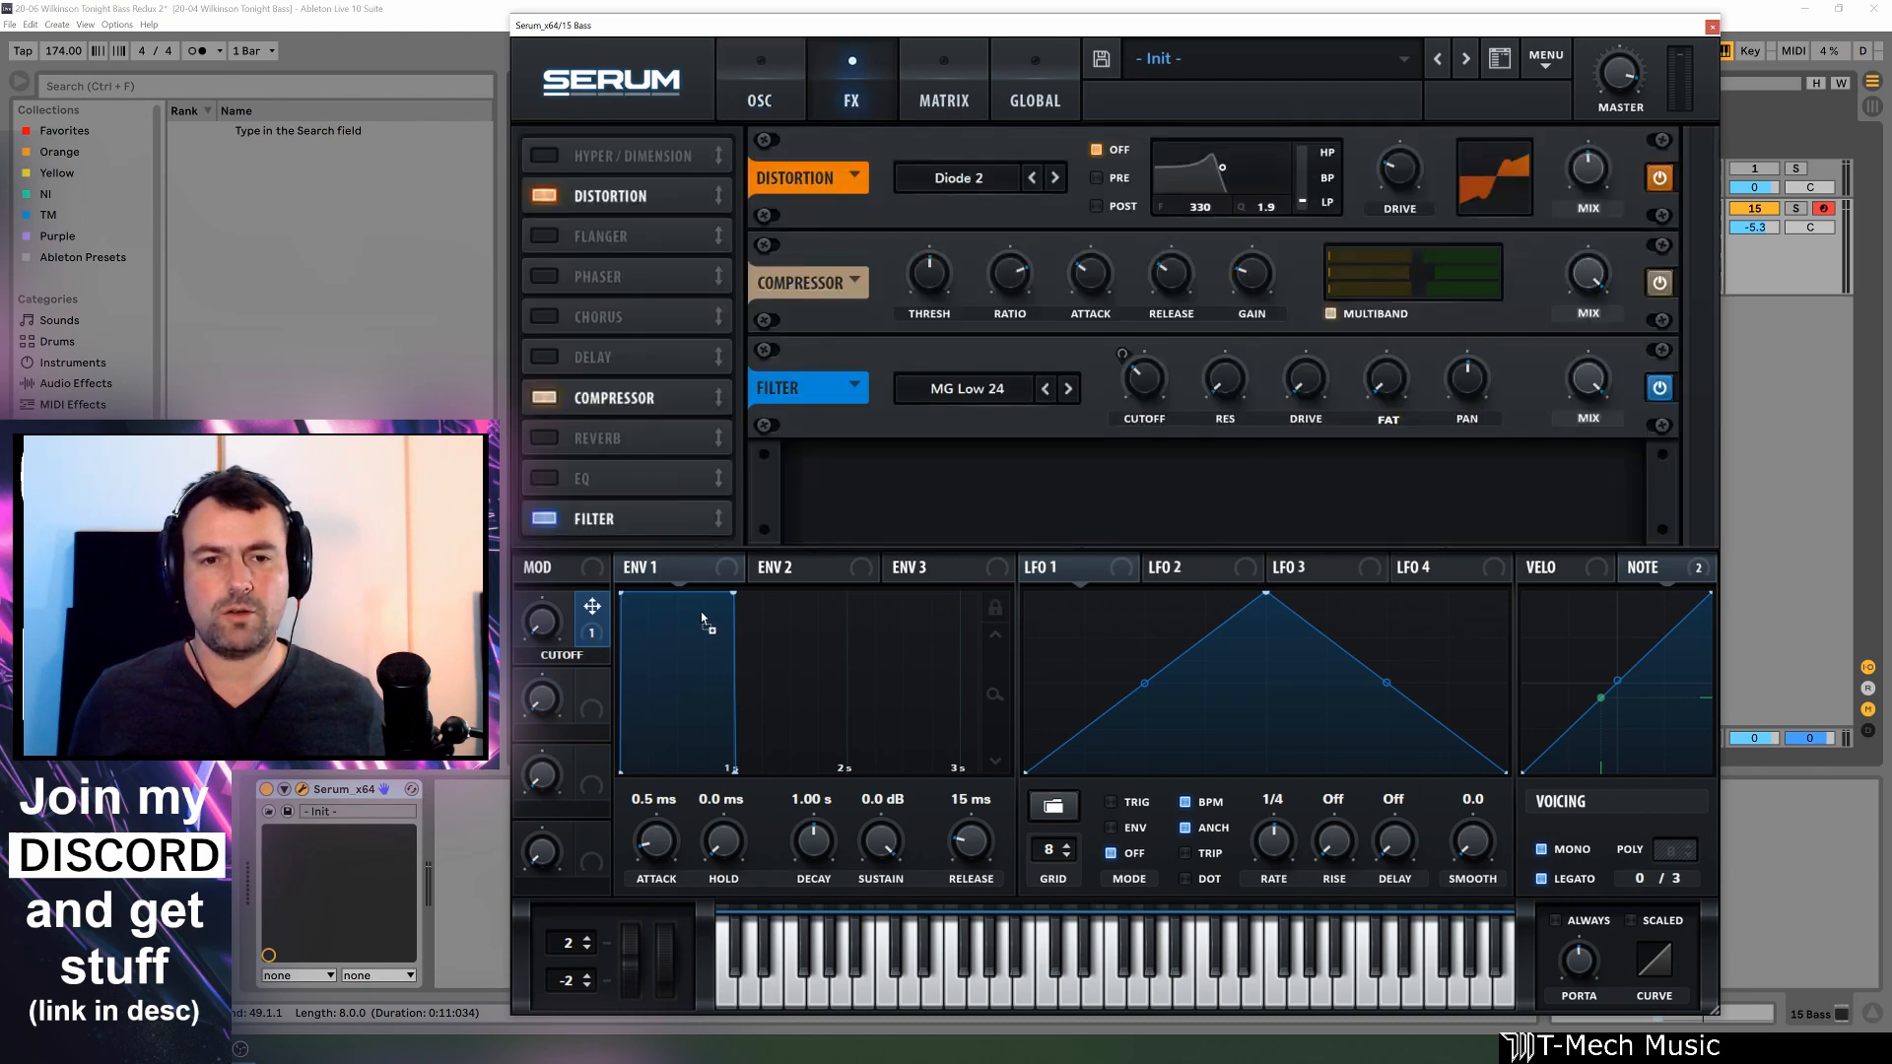
{"action": "left_click_drag", "start_coordinate": [701, 611], "coordinate": [1155, 379]}
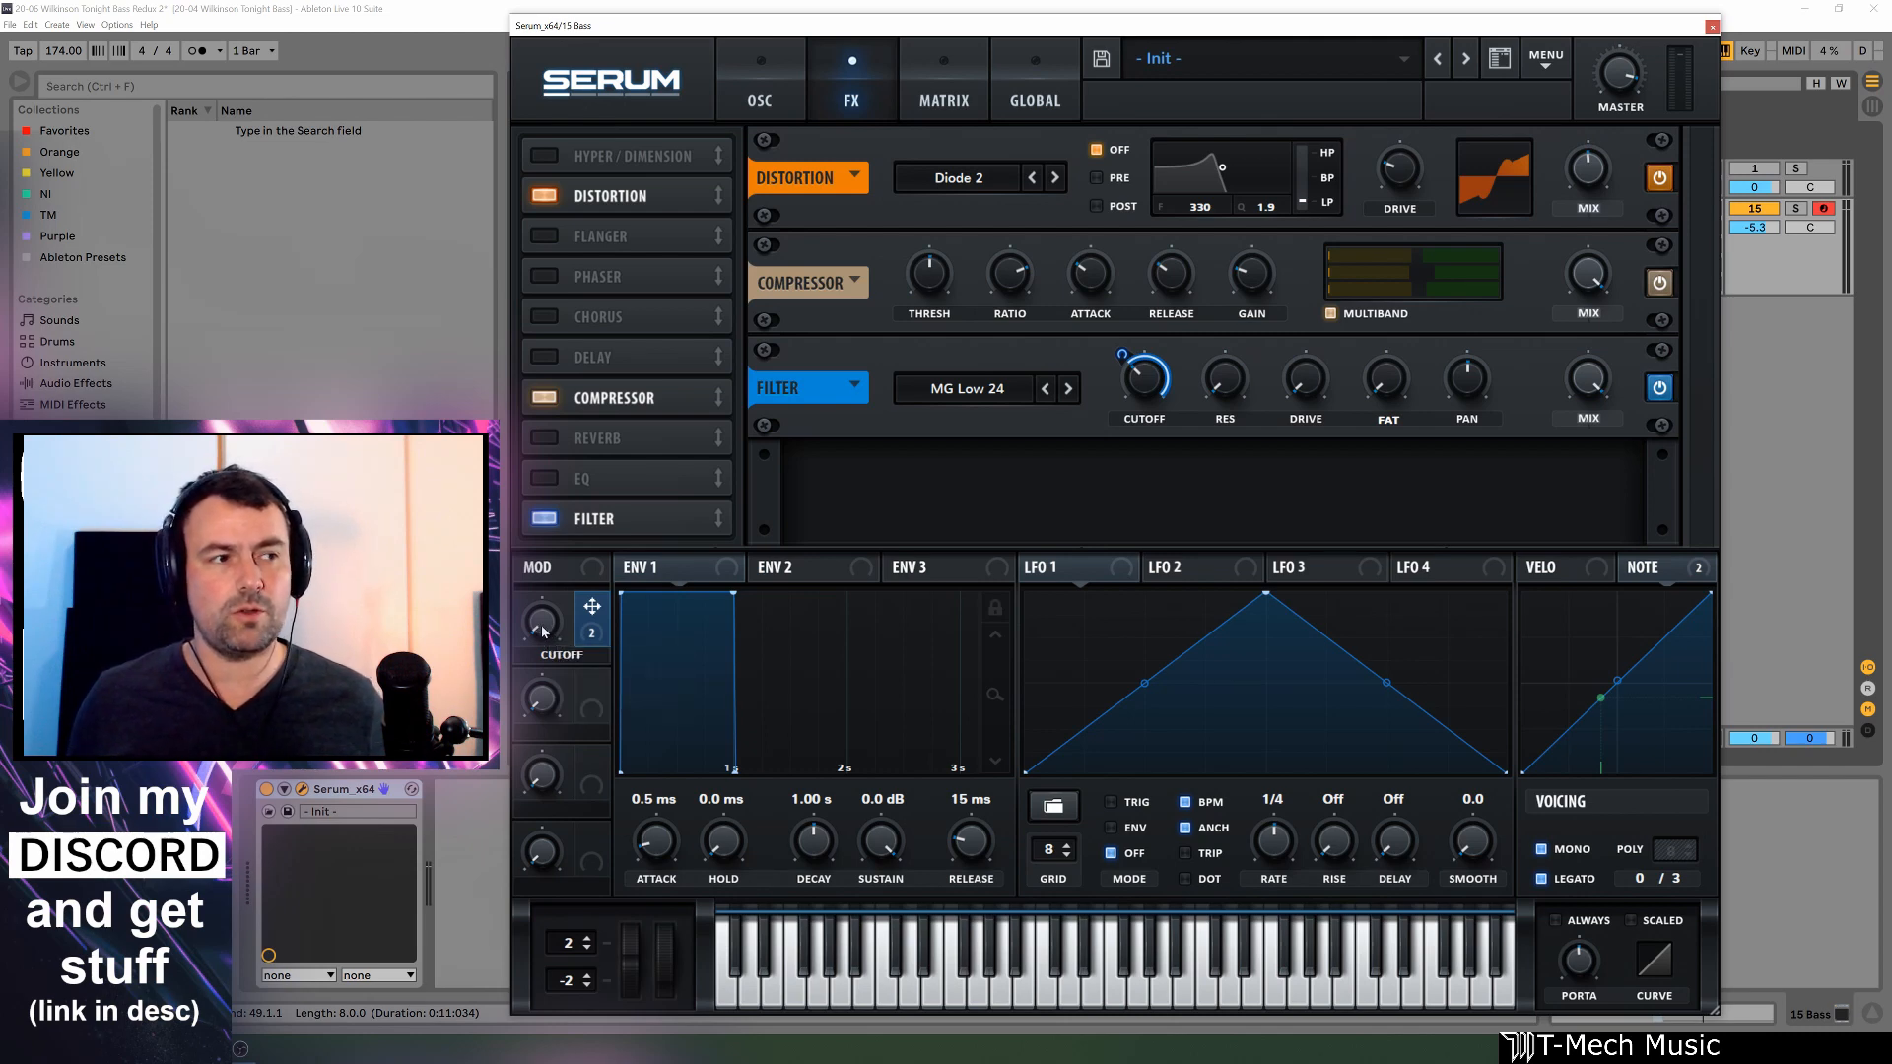
{"action": "left_click_drag", "start_coordinate": [543, 631], "coordinate": [583, 682]}
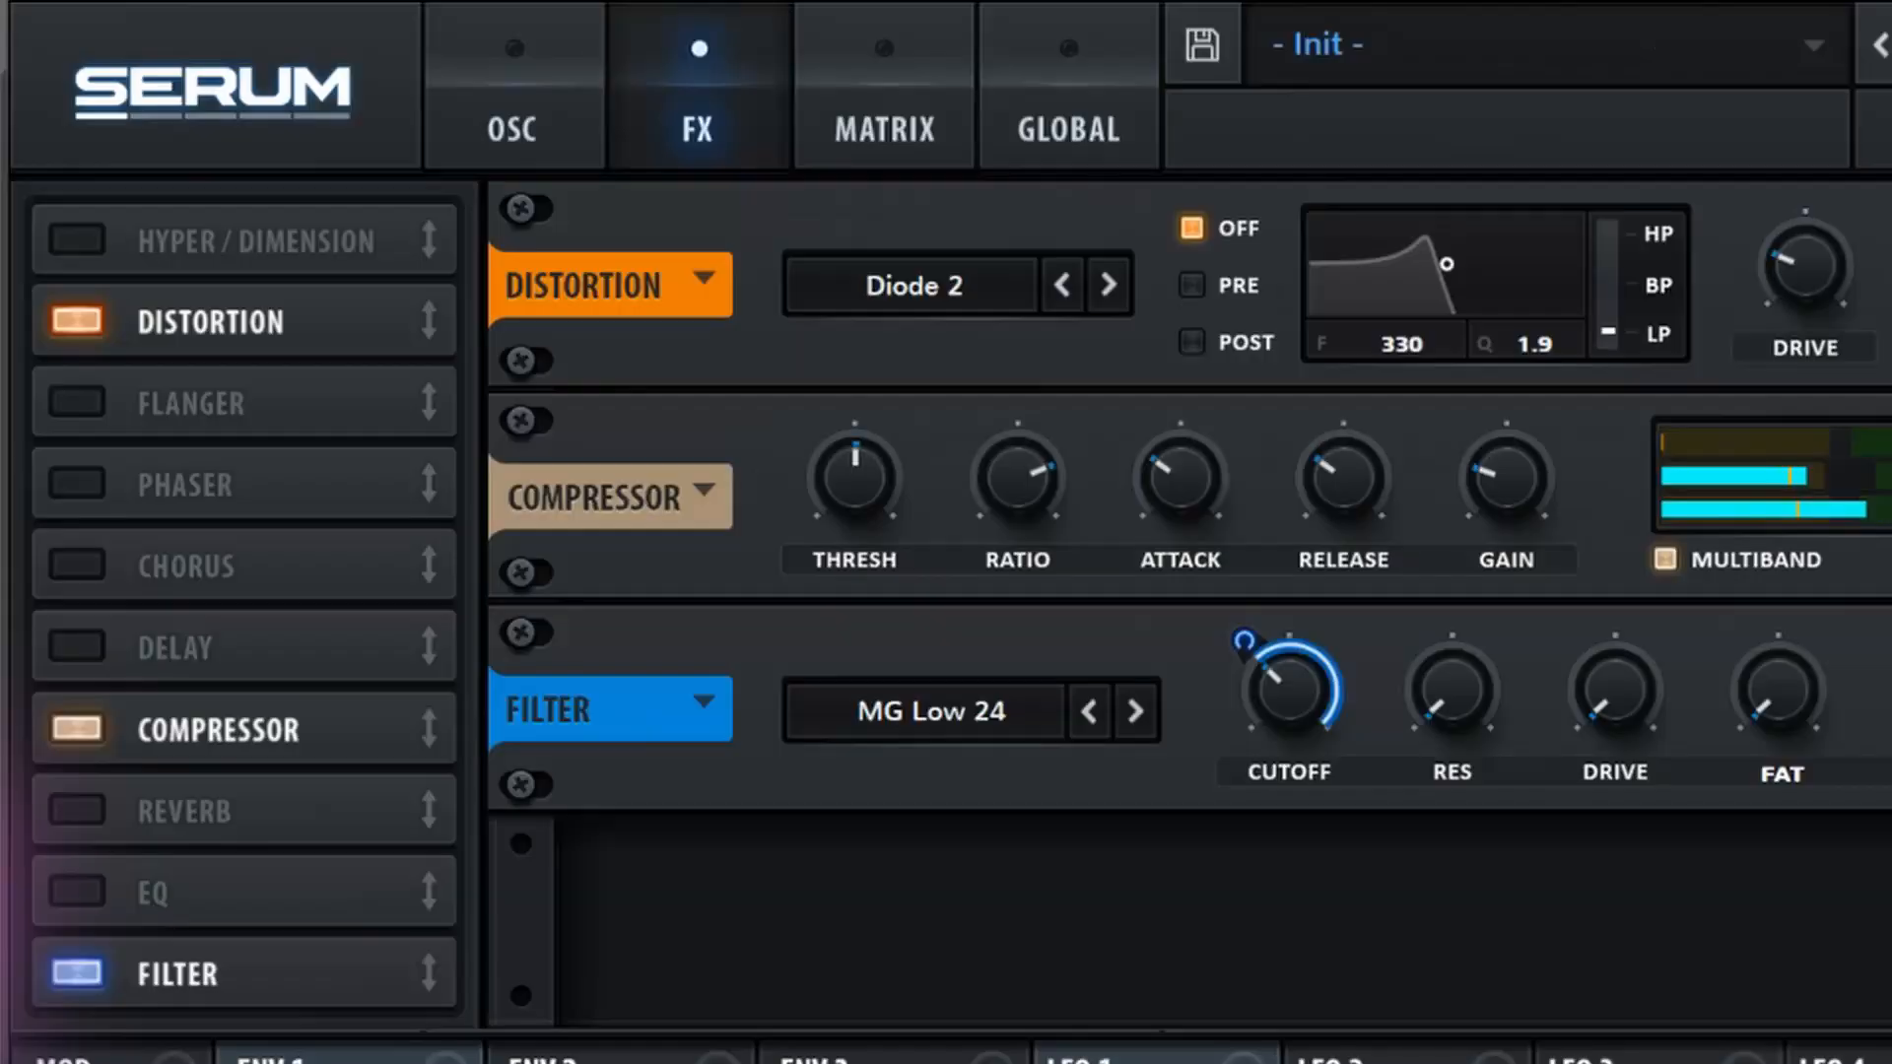
{"action": "left_click", "coordinate": [884, 138]}
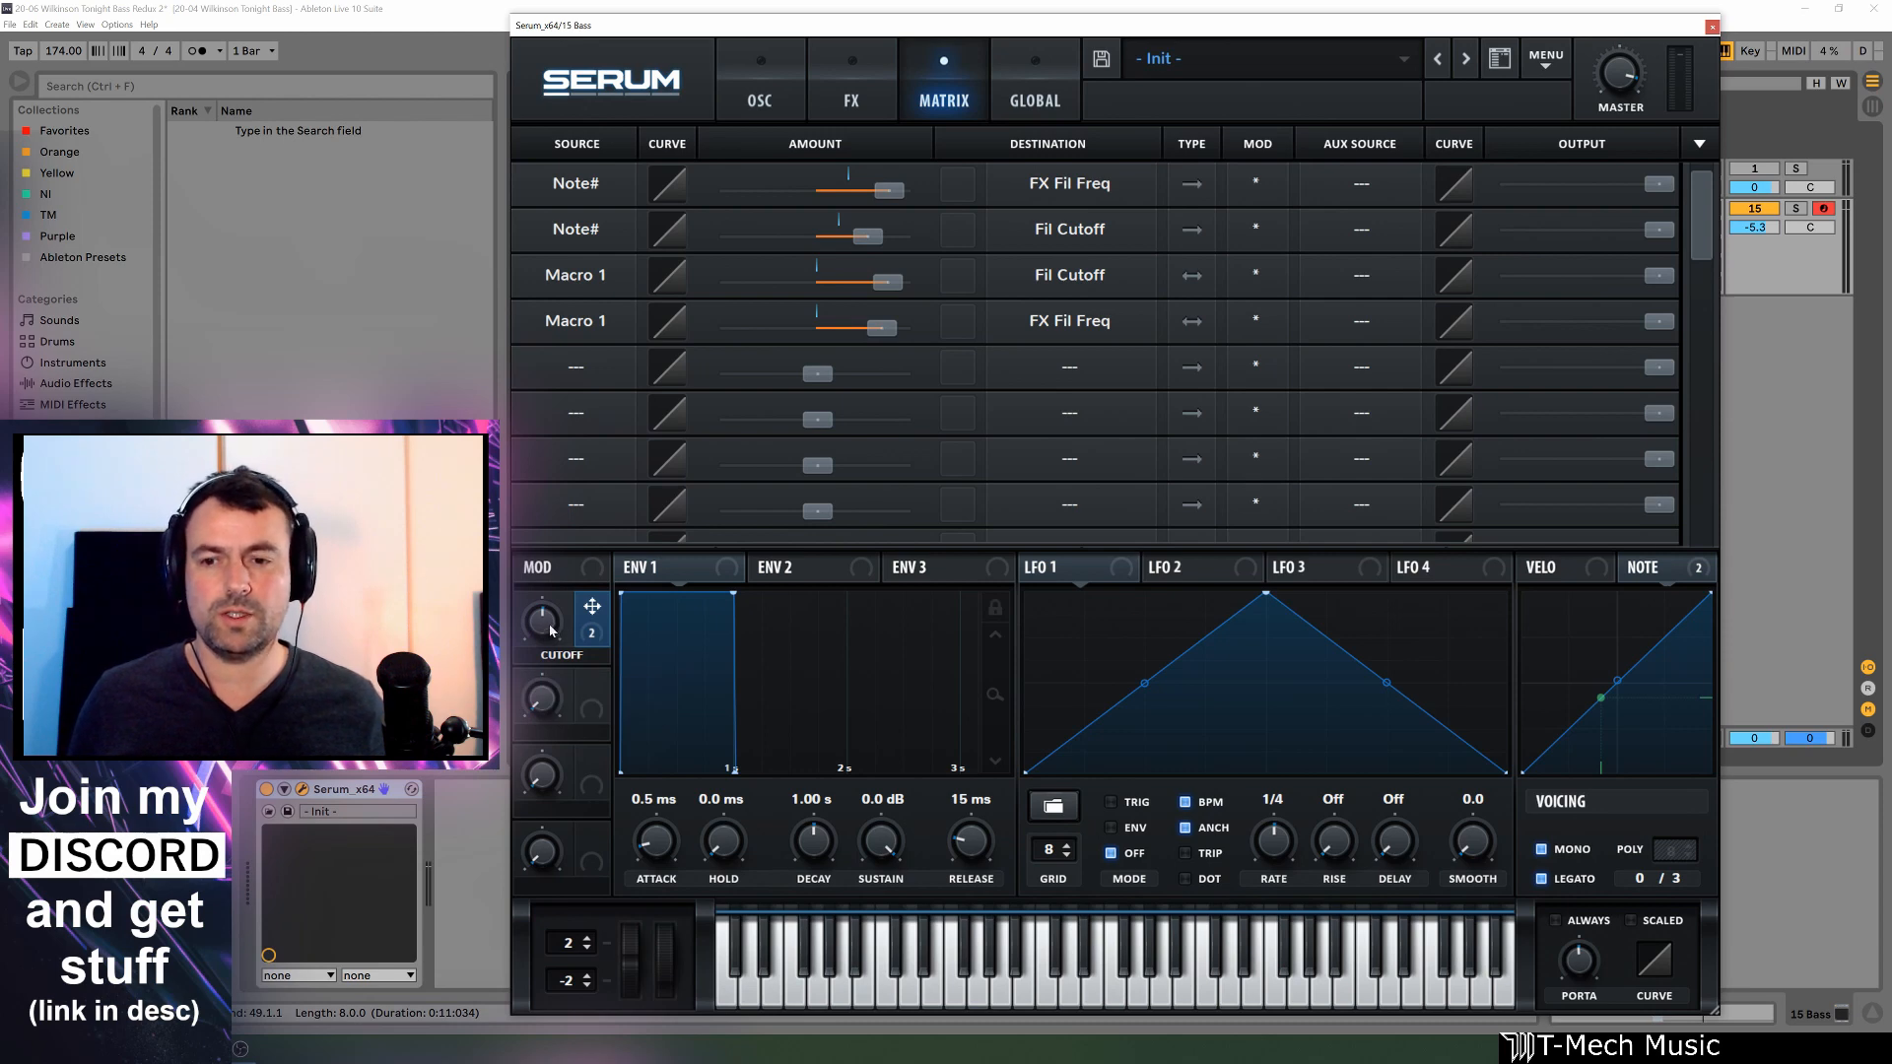
{"action": "mouse_move", "coordinate": [550, 631]}
{"action": "left_mouse_down"}
{"action": "mouse_move", "coordinate": [555, 680]}
{"action": "mouse_move", "coordinate": [549, 557]}
{"action": "mouse_move", "coordinate": [548, 631]}
{"action": "left_mouse_up"}
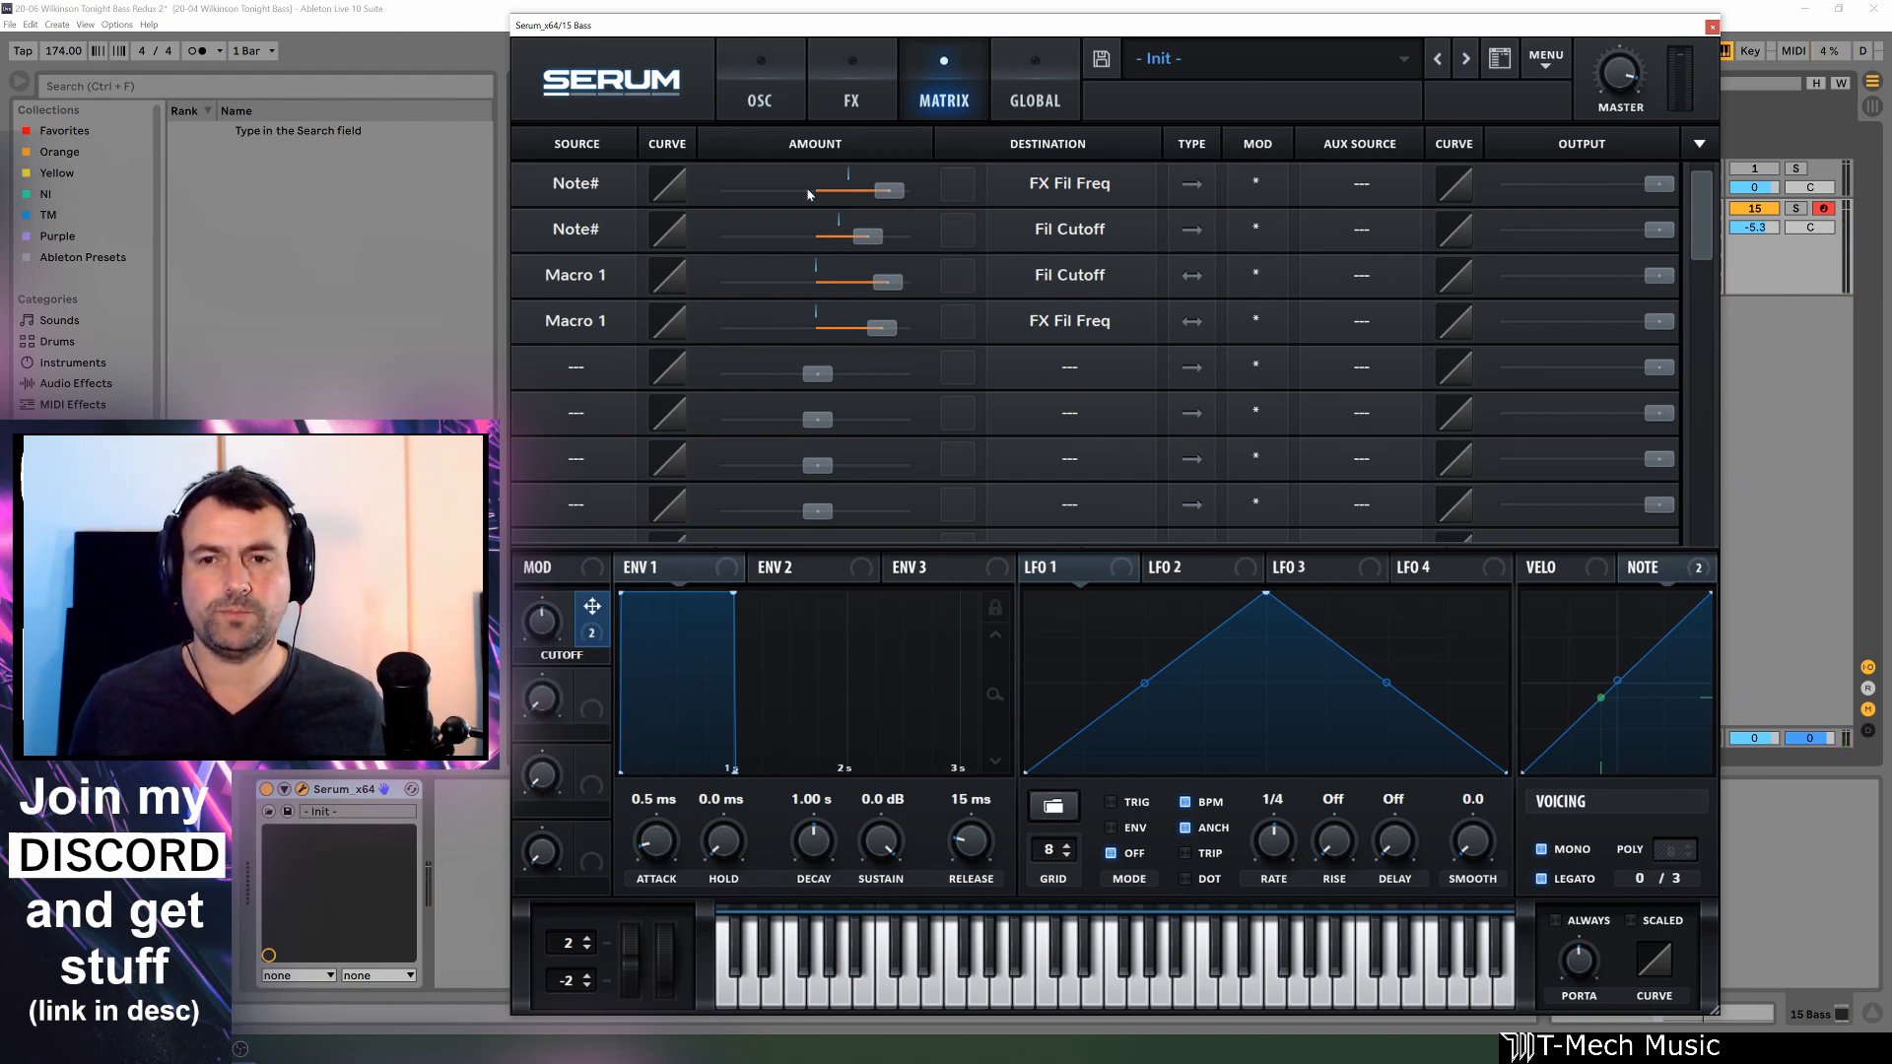
Rename the second macro Wobble
{"action": "left_click", "coordinate": [775, 103]}
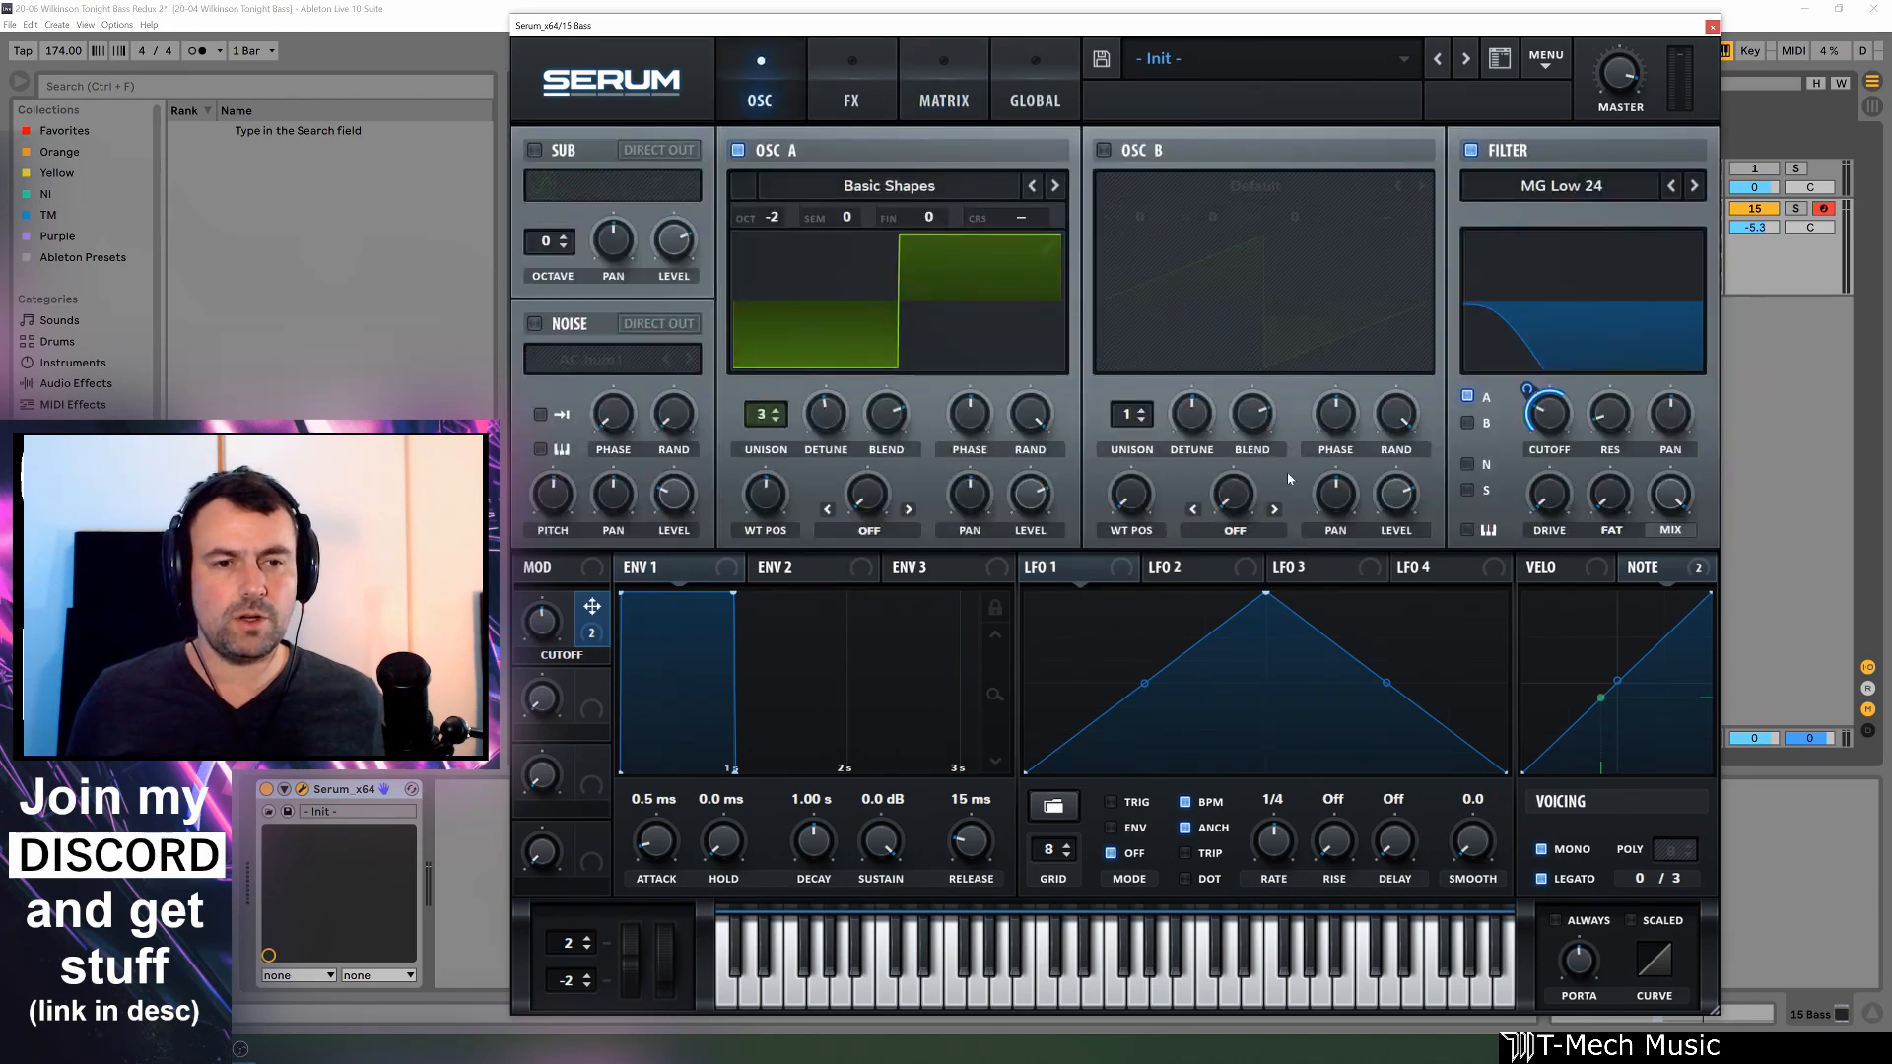
{"action": "double_click", "coordinate": [590, 733]}
{"action": "type", "text": "Wobble"}
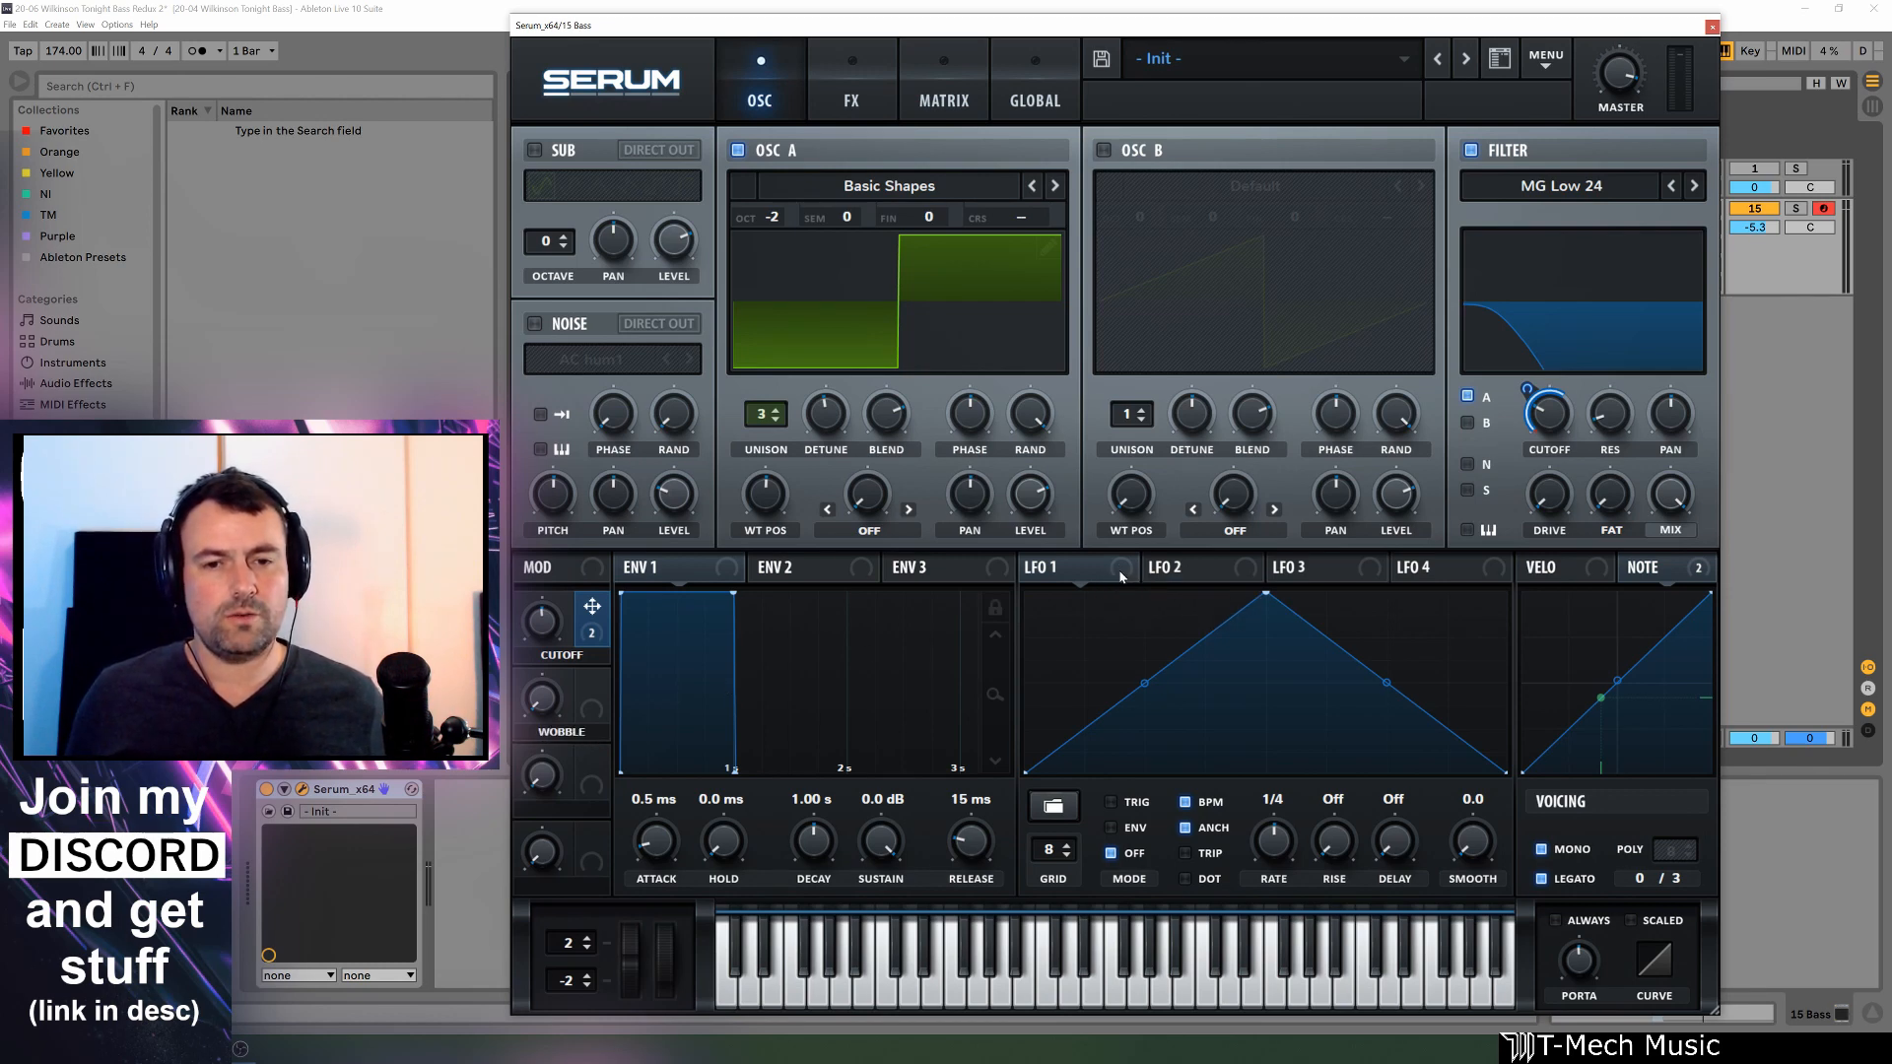
Assign LFO 1 to the cutoff of both the main filter and the effects filter
{"action": "left_click_drag", "start_coordinate": [1032, 568], "coordinate": [1534, 423]}
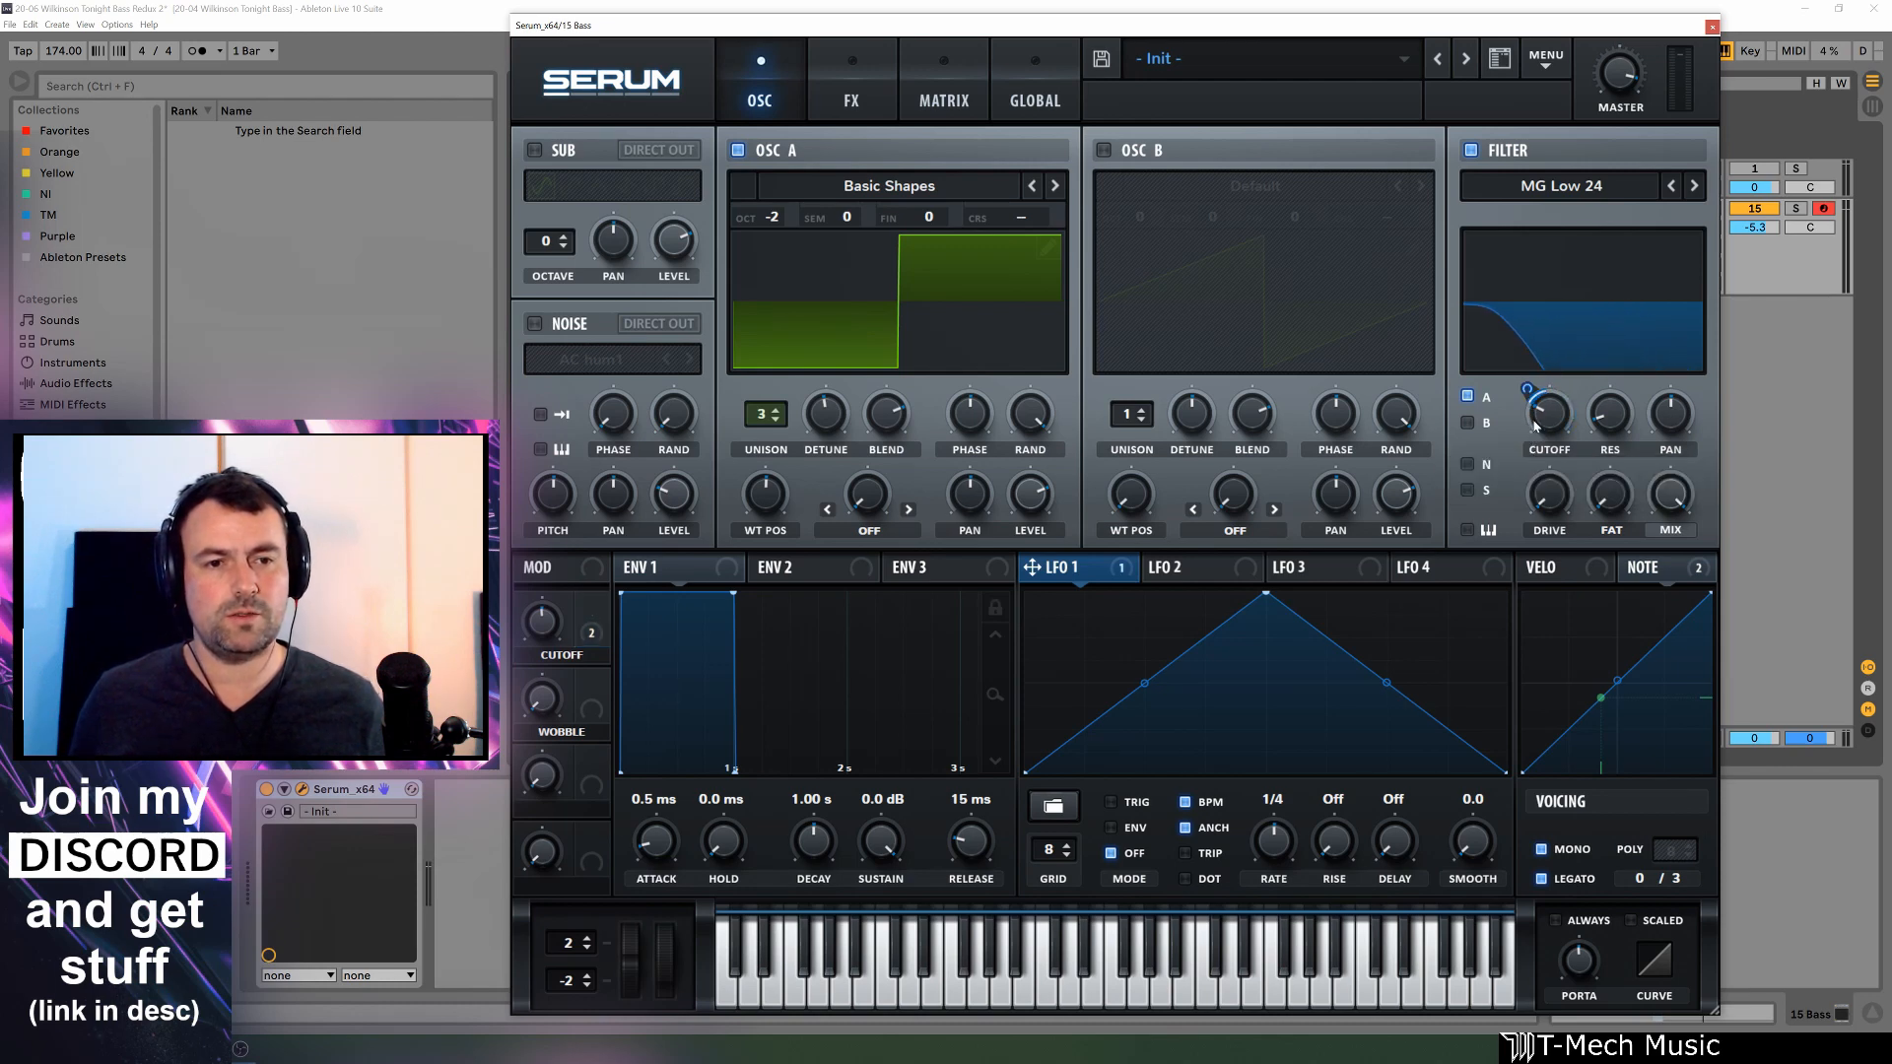
{"action": "left_click", "coordinate": [853, 102]}
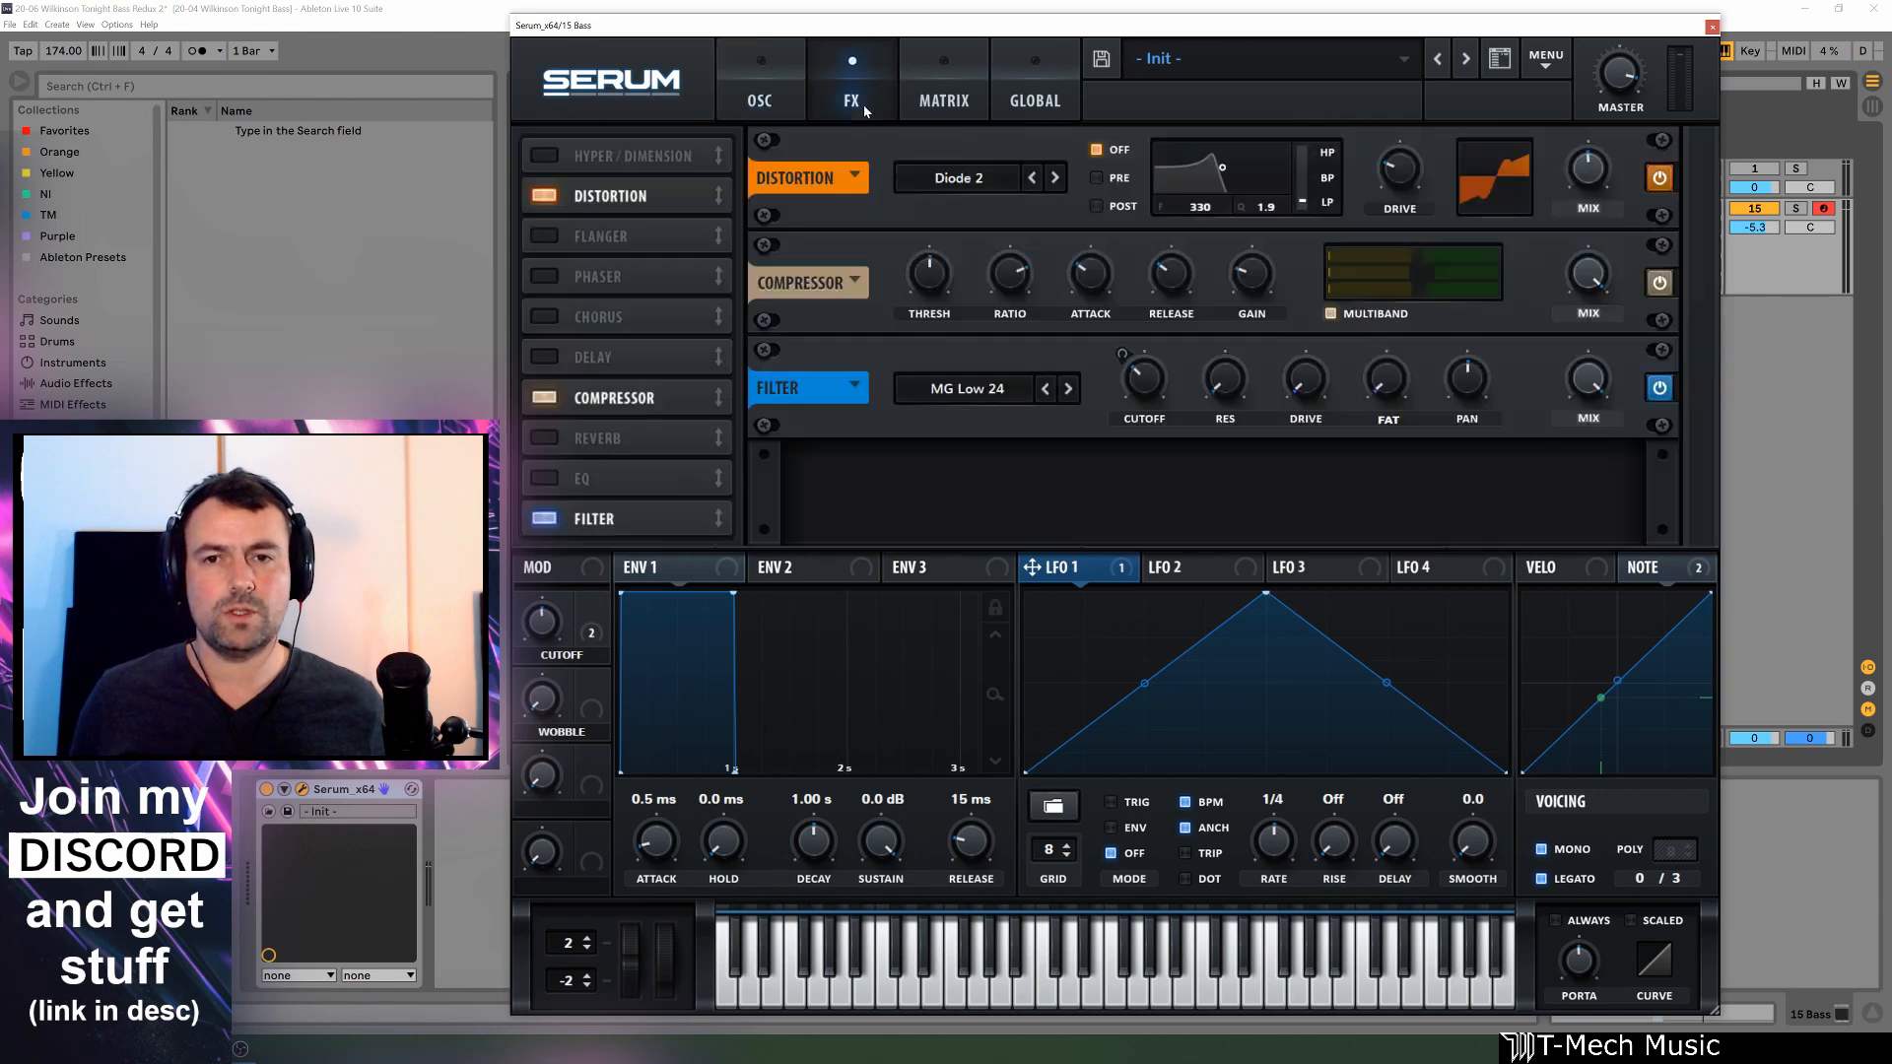
{"action": "left_click_drag", "start_coordinate": [1127, 575], "coordinate": [1127, 398]}
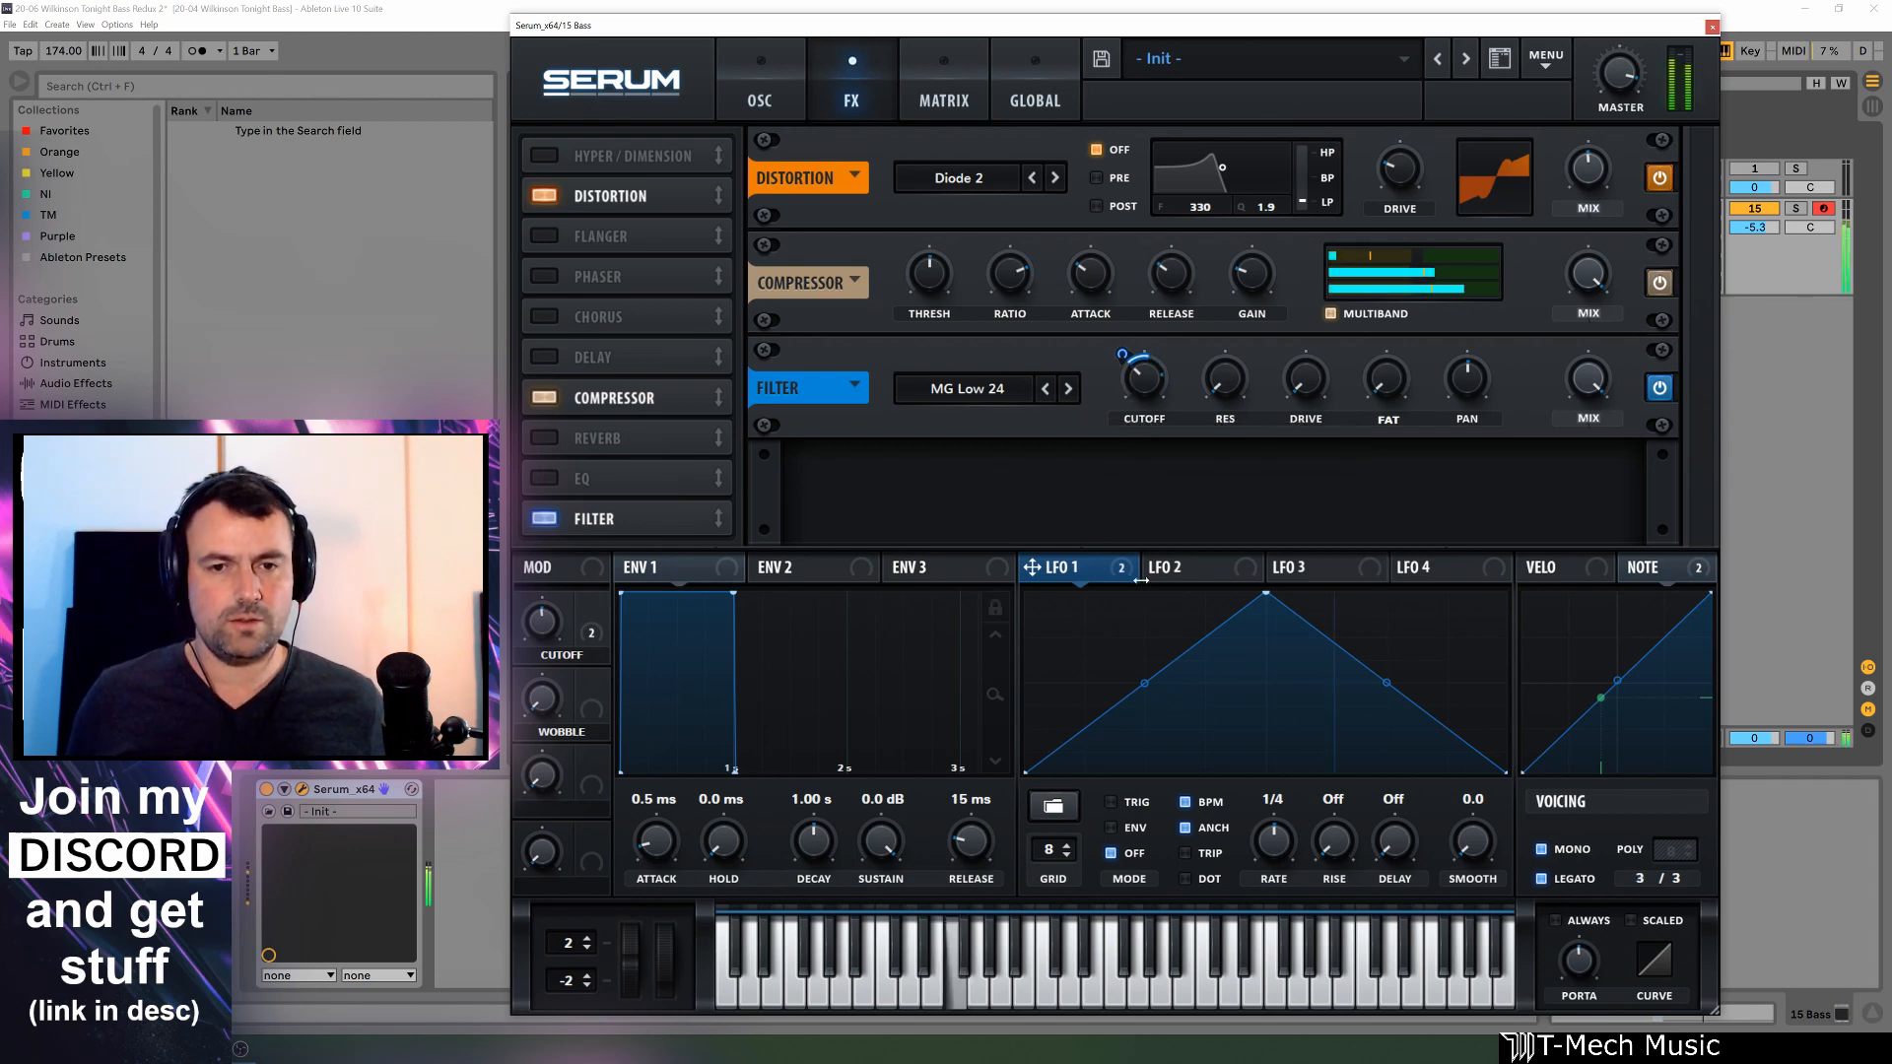
{"action": "mouse_move", "coordinate": [1140, 578]}
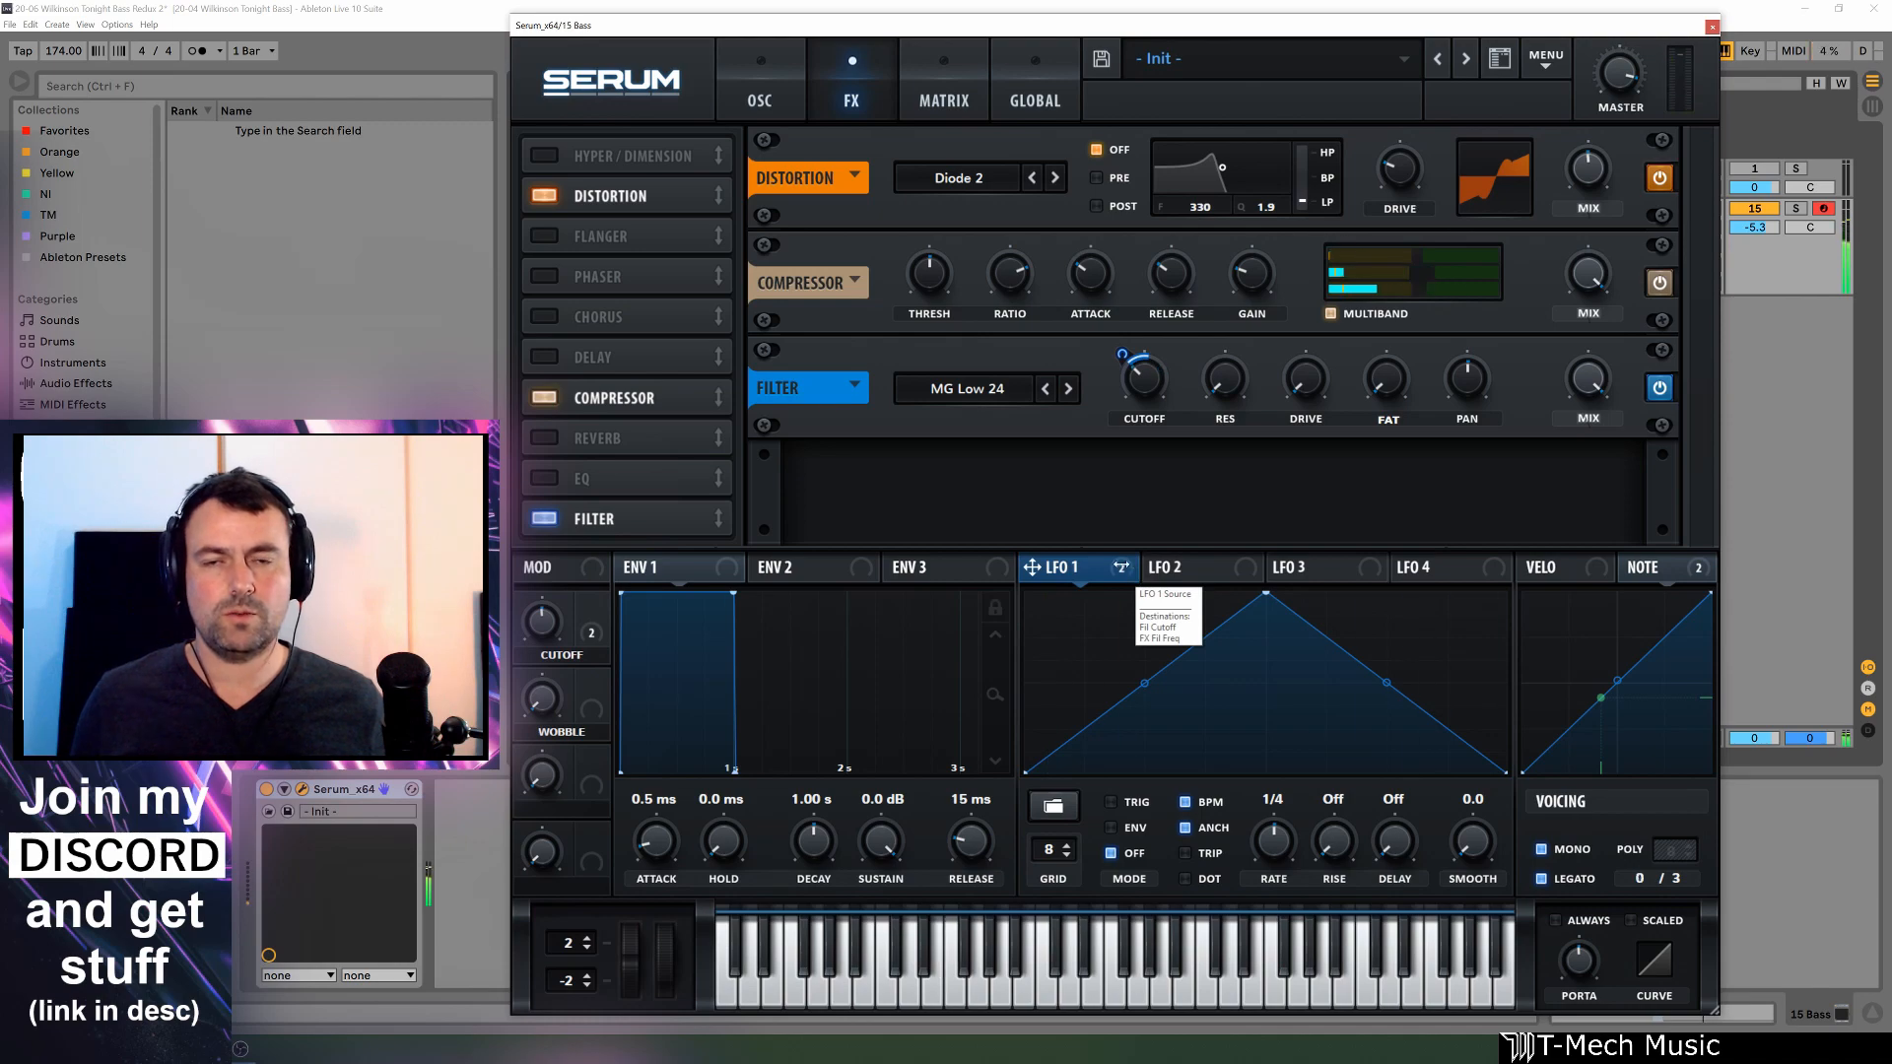
Set Macro 2 as the auxiliary source for both LFO 1 cutoff modulations in the matrix, and turn up the Wobble macro
{"action": "left_click", "coordinate": [944, 99]}
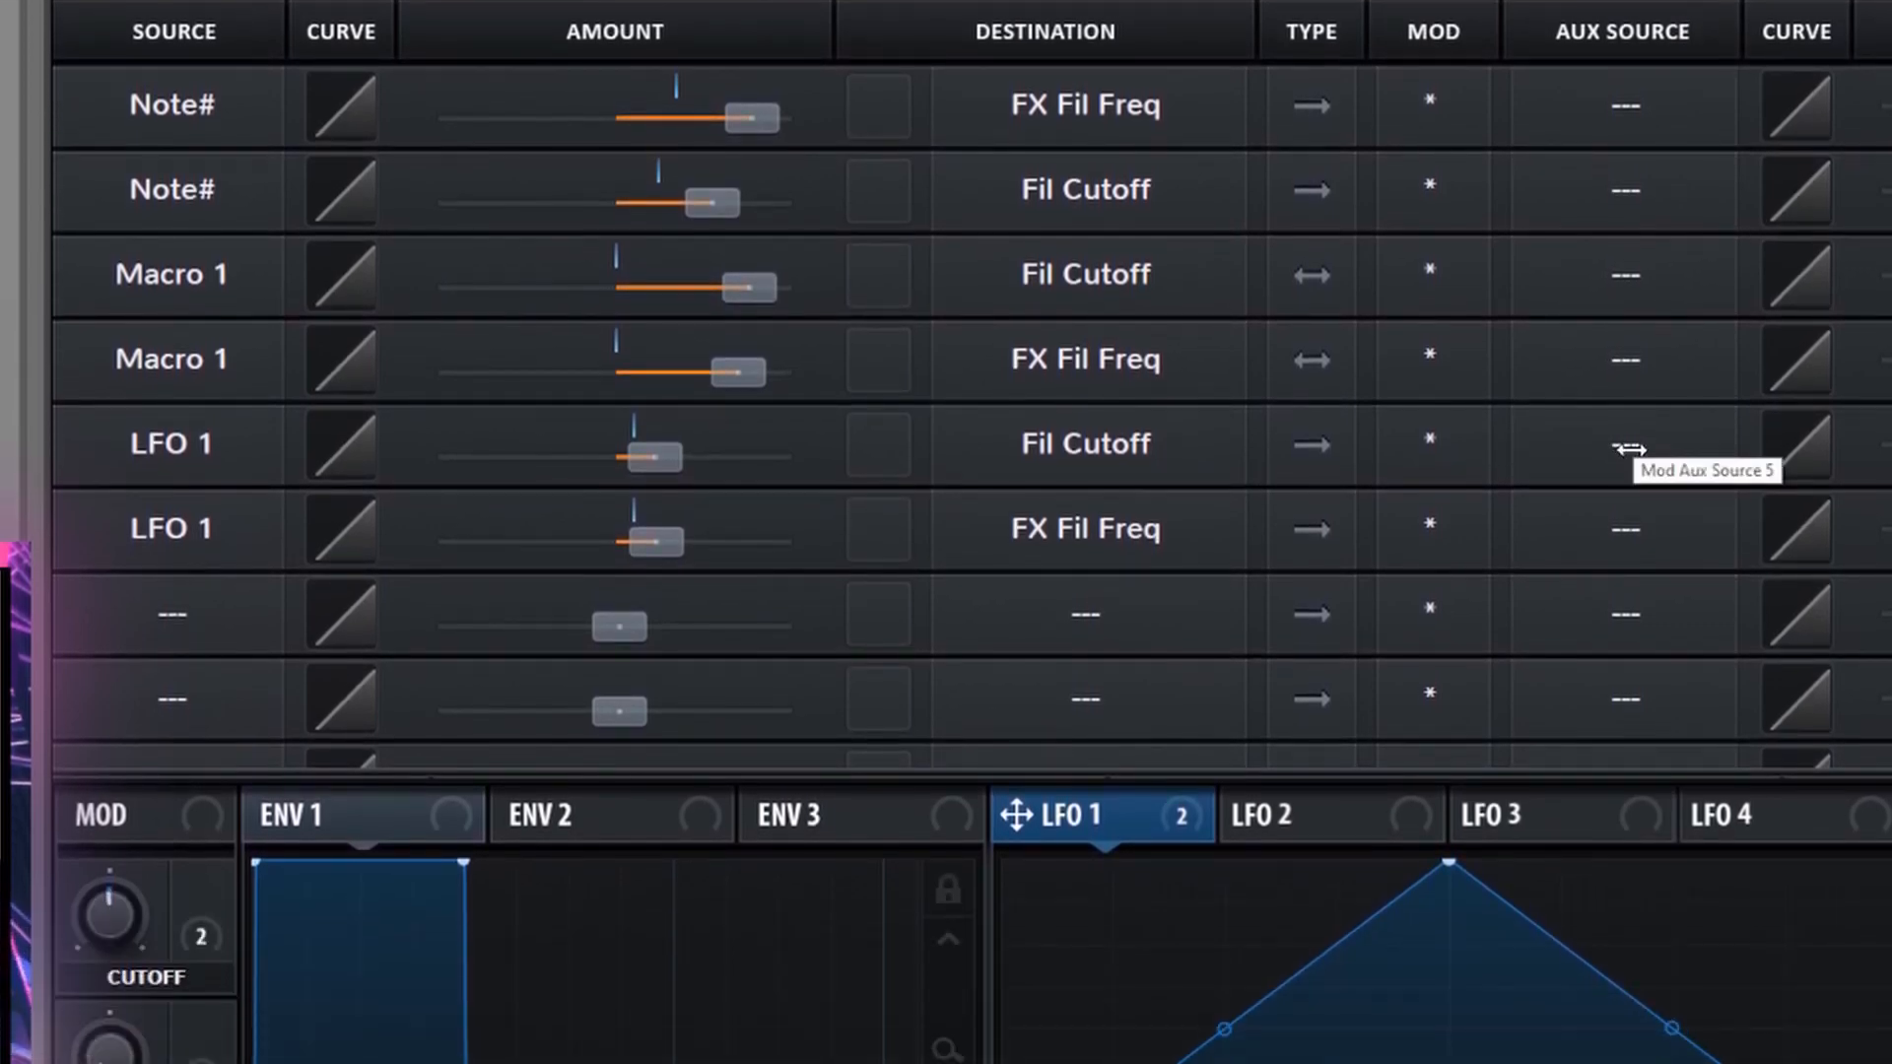
{"action": "left_click", "coordinate": [1626, 613]}
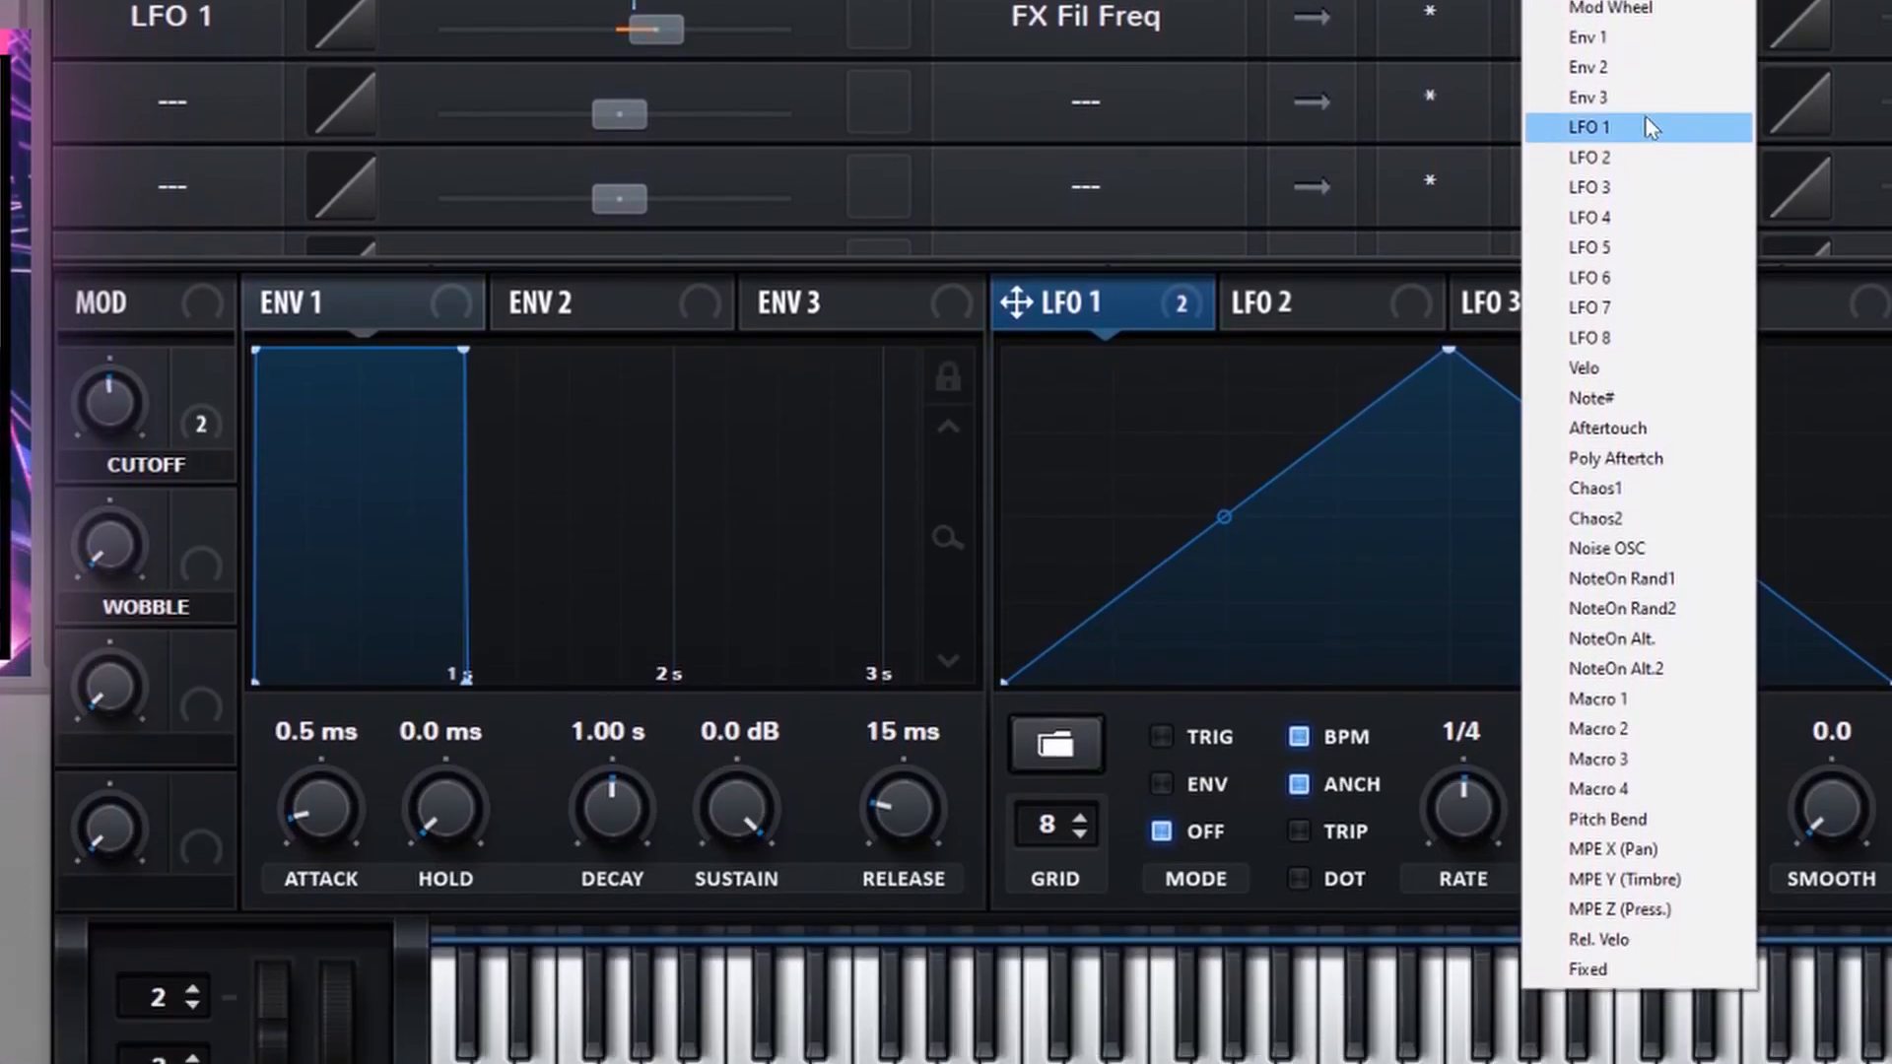
{"action": "left_click", "coordinate": [1640, 728]}
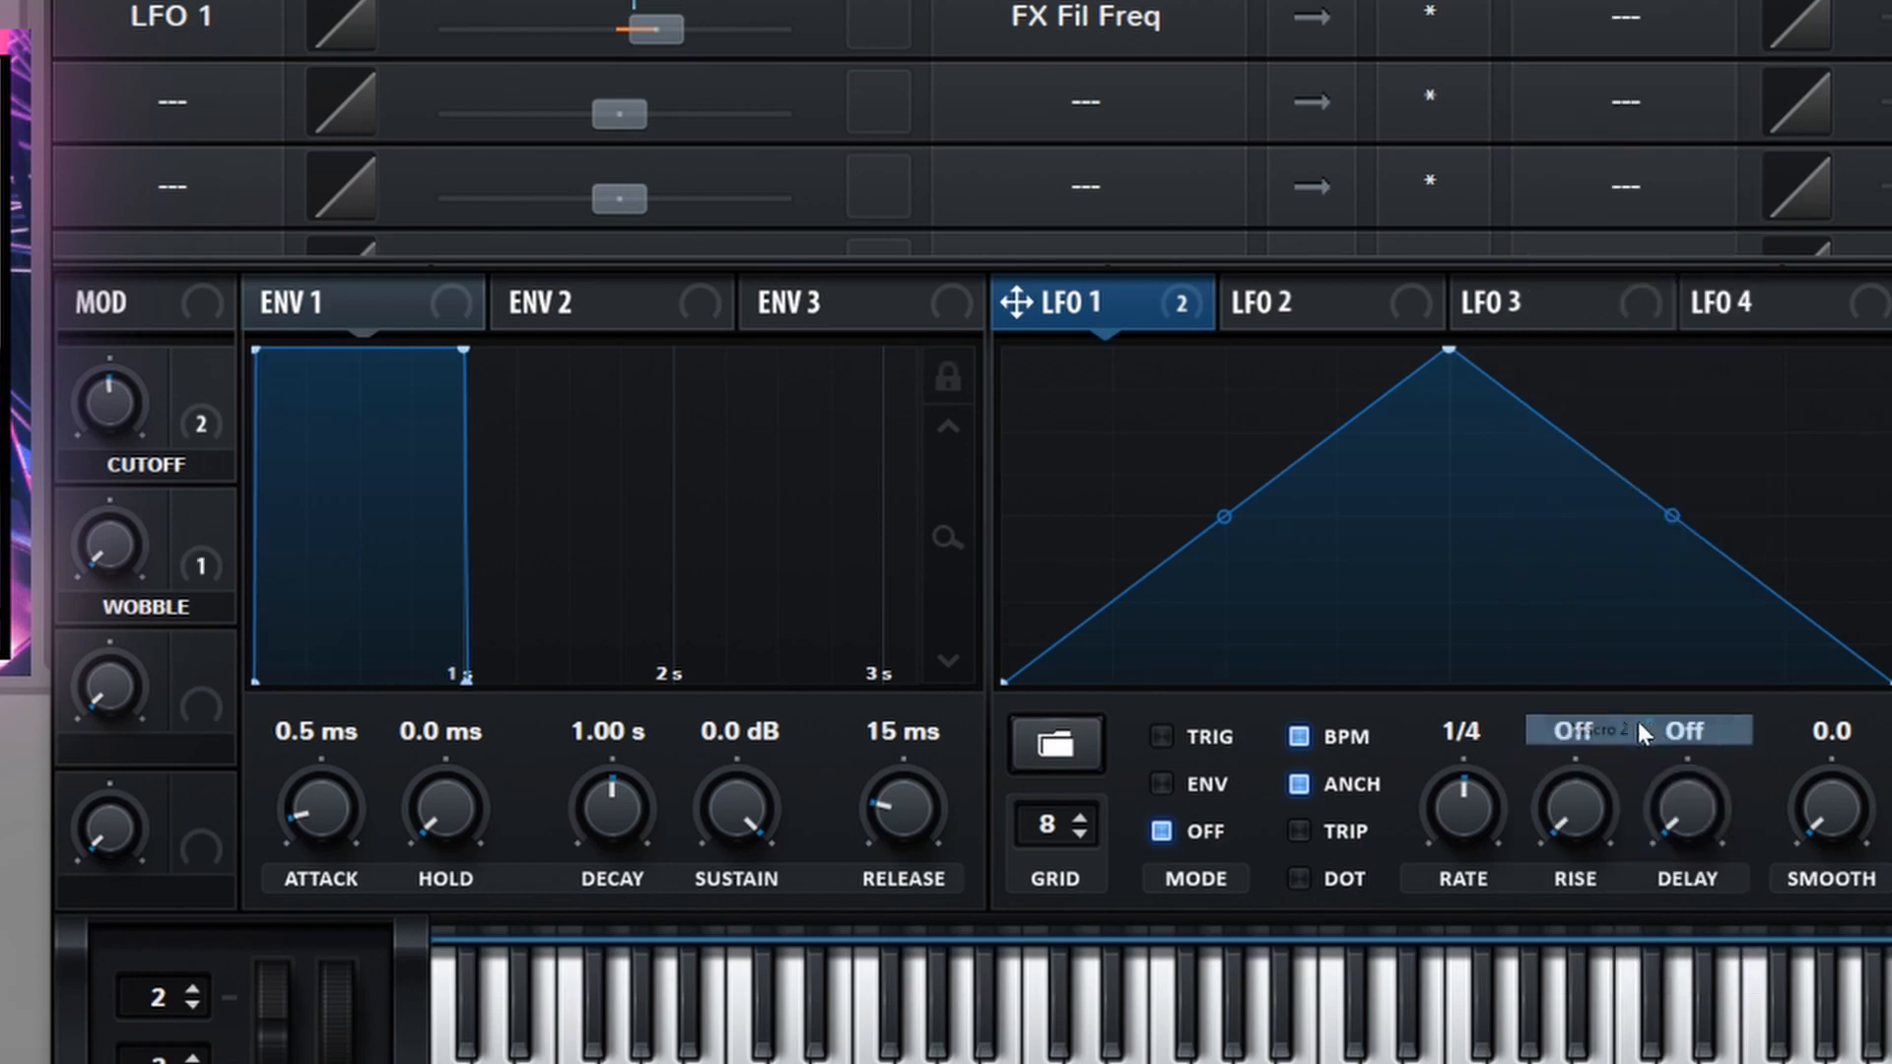
{"action": "left_click", "coordinate": [1642, 4]}
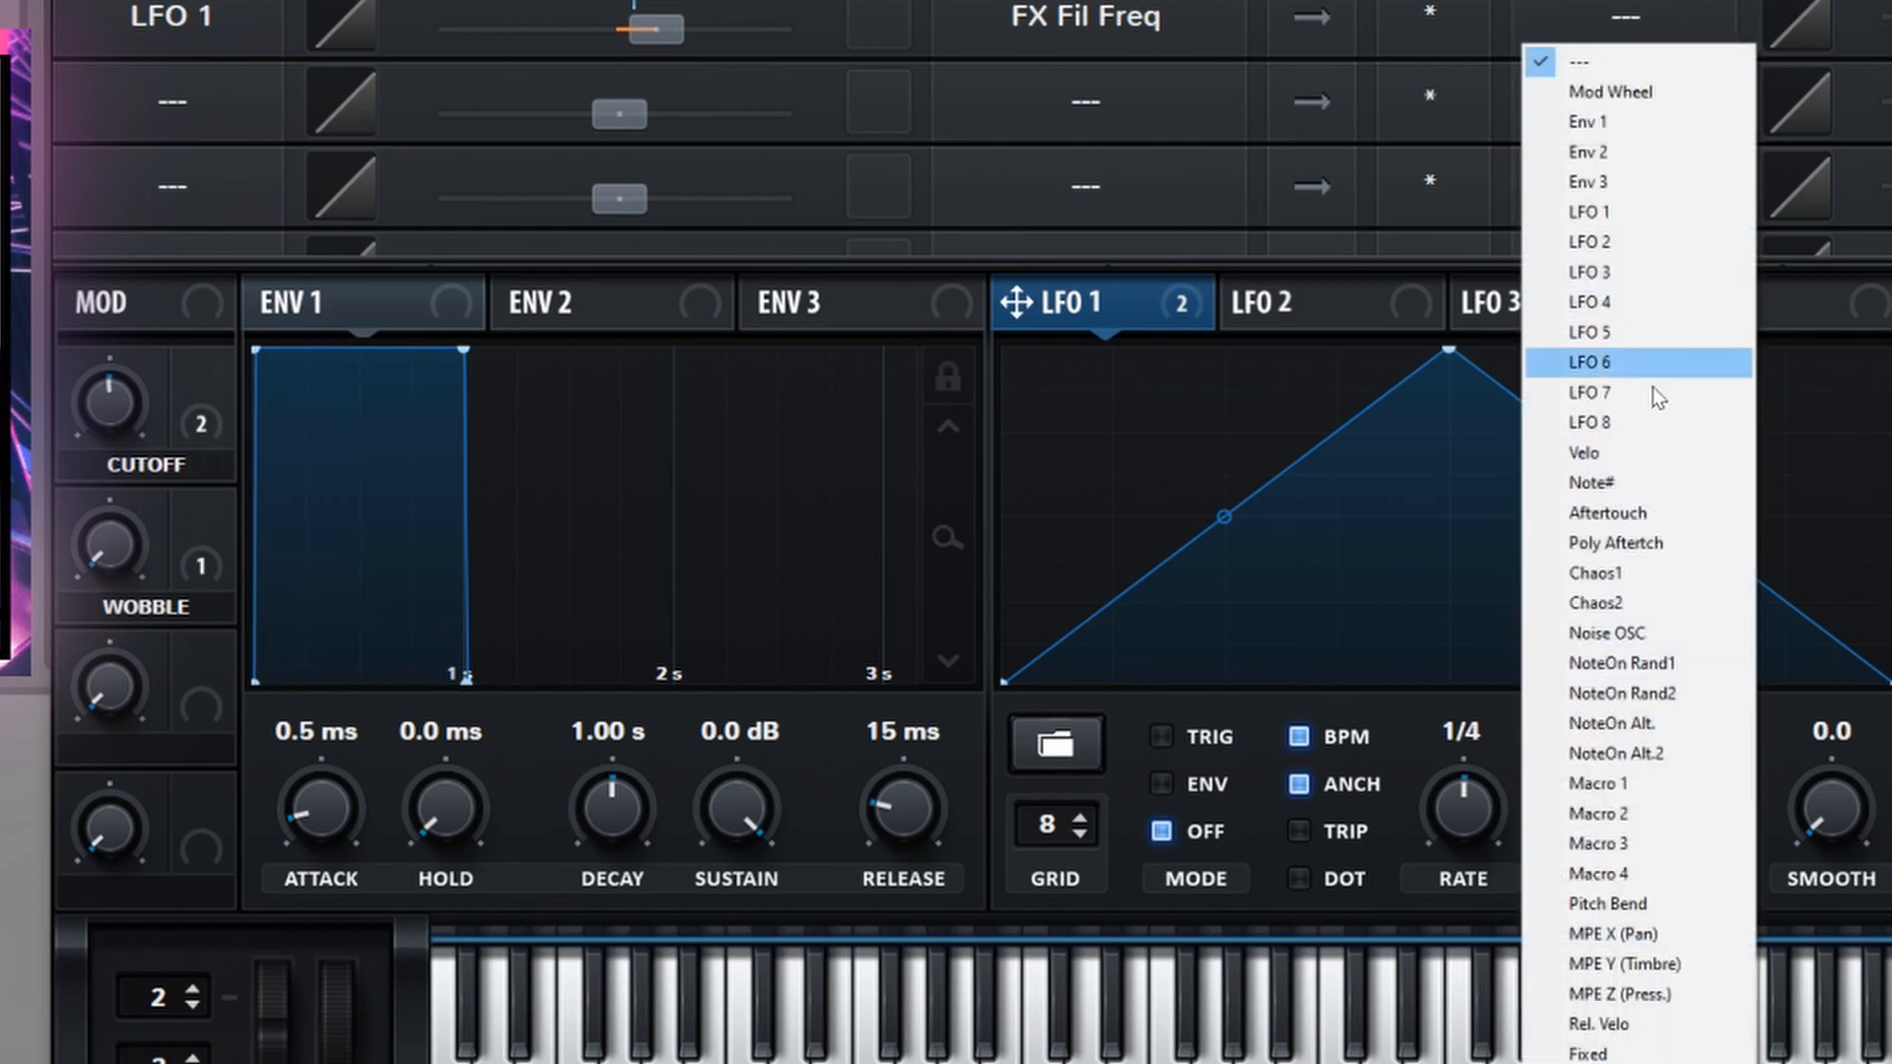
{"action": "left_click", "coordinate": [1659, 817]}
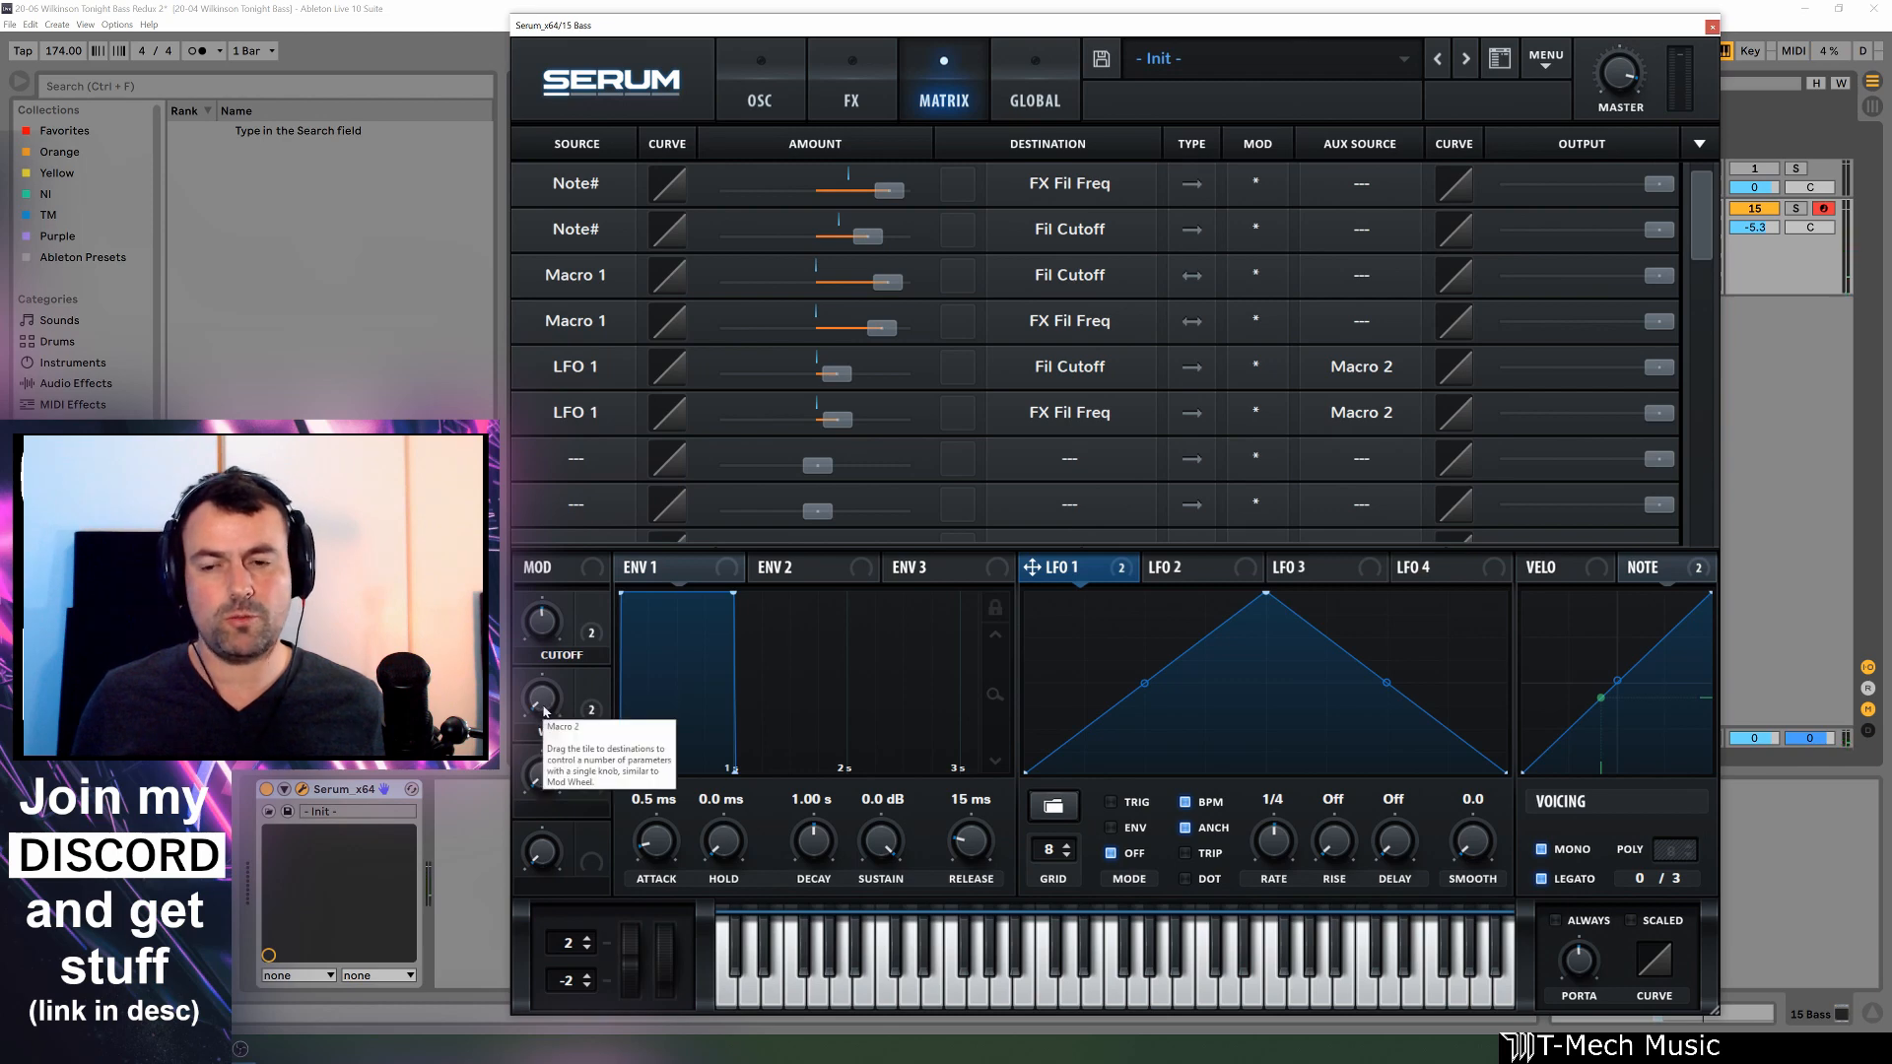
{"action": "left_click_drag", "start_coordinate": [545, 709], "coordinate": [581, 693]}
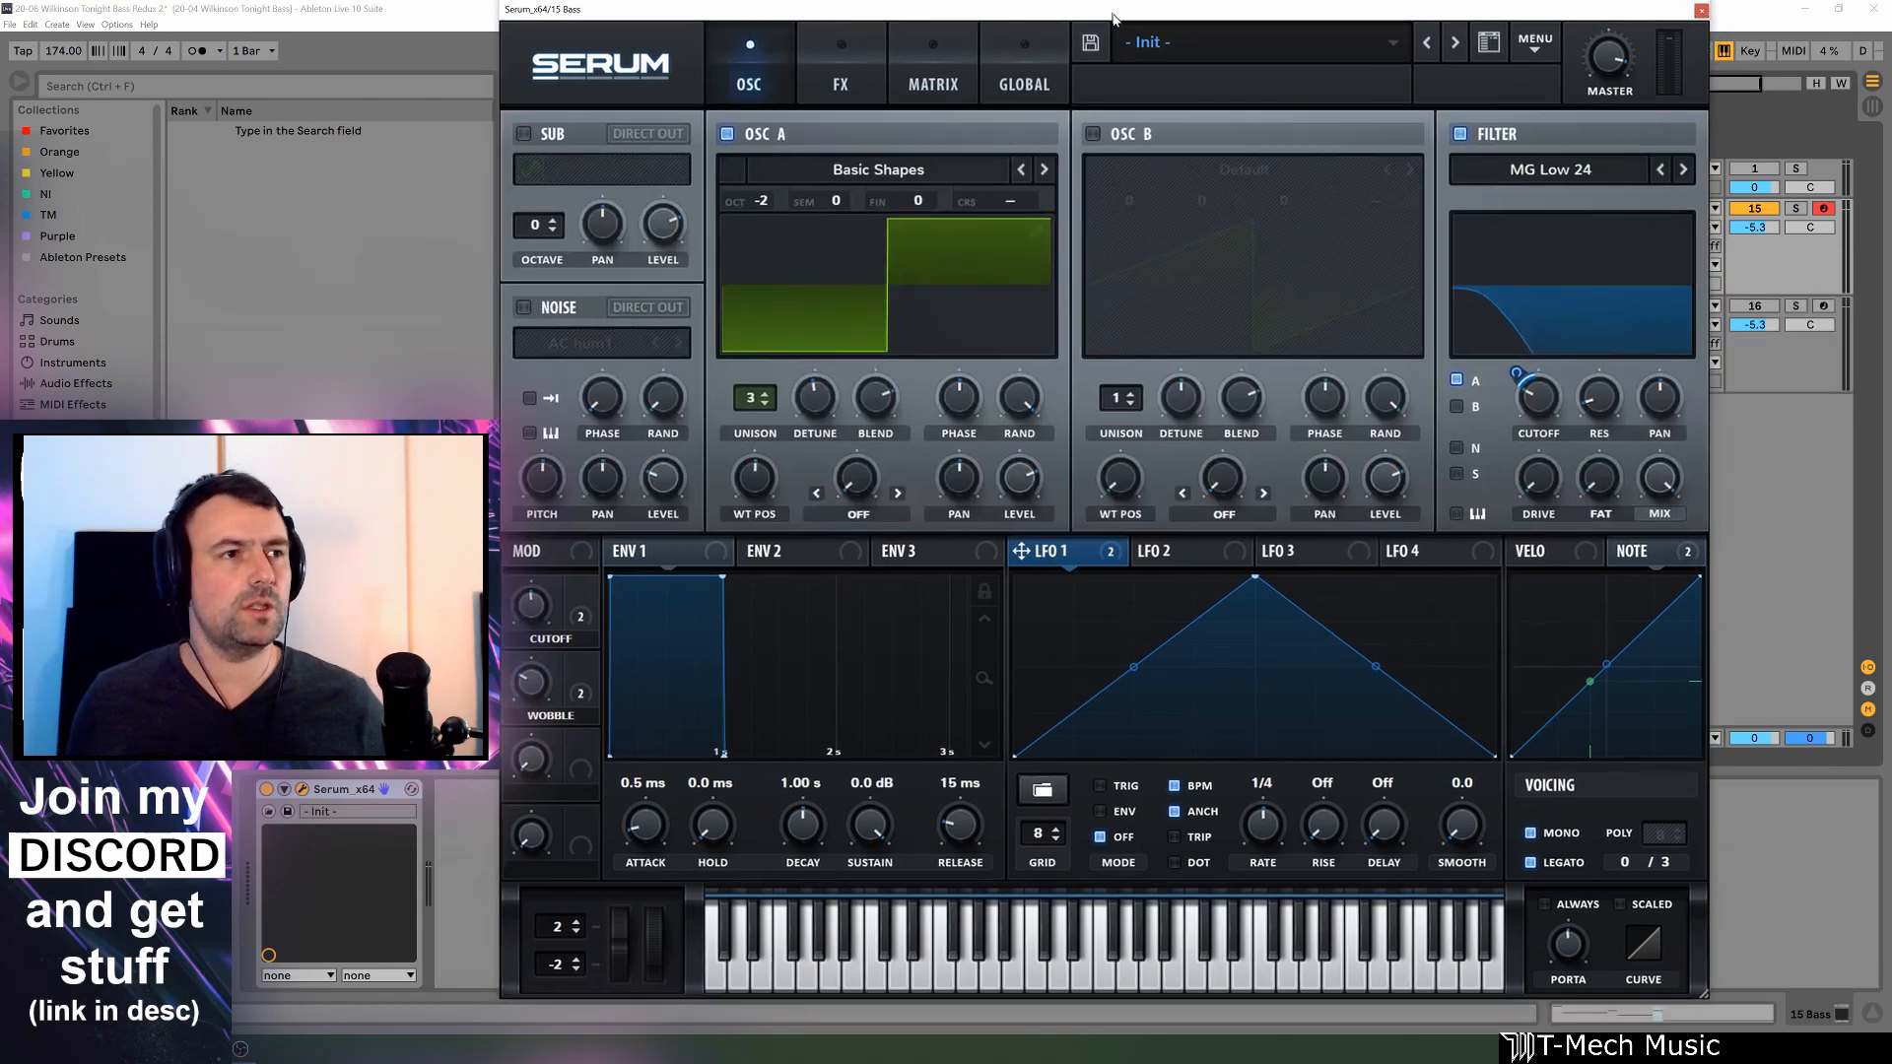
Shift the synth window slightly and solo track 16 to audition it against the bass on track 15
{"action": "left_click_drag", "start_coordinate": [1114, 13], "coordinate": [1115, 18]}
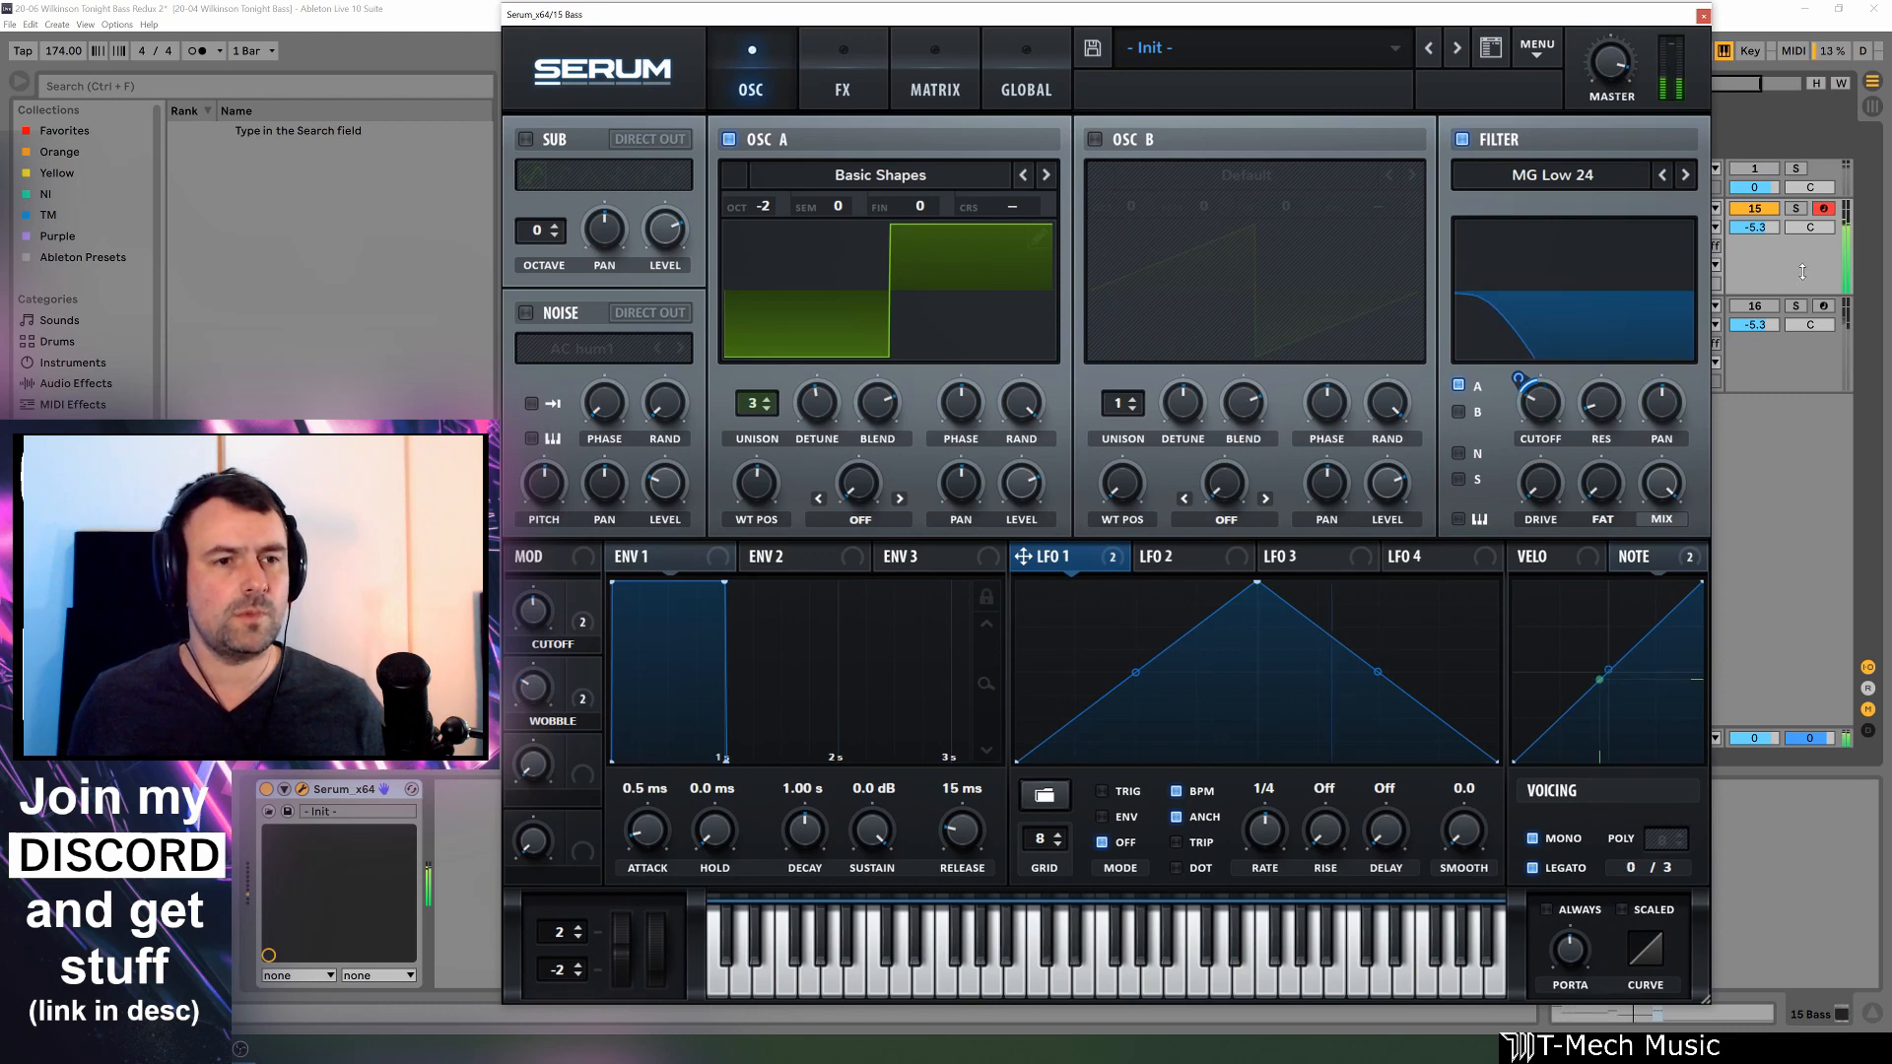
{"action": "left_click", "coordinate": [1796, 307]}
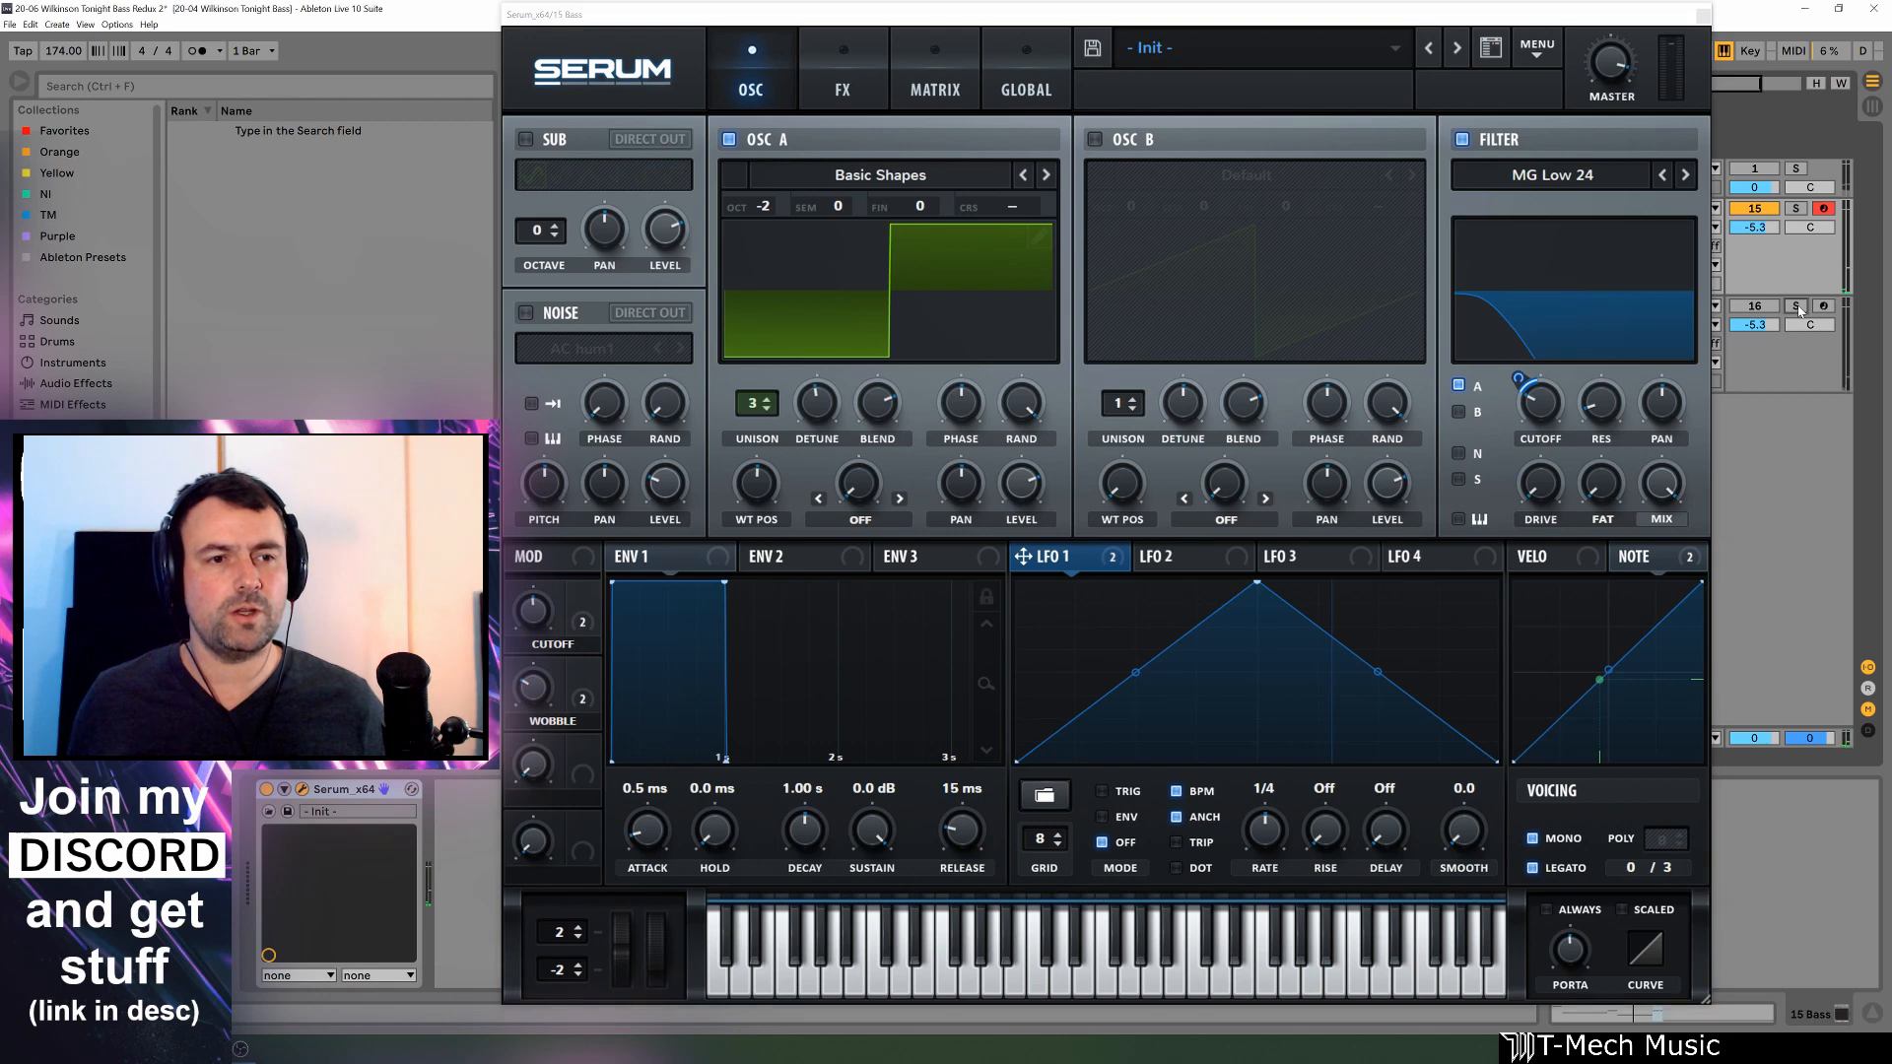